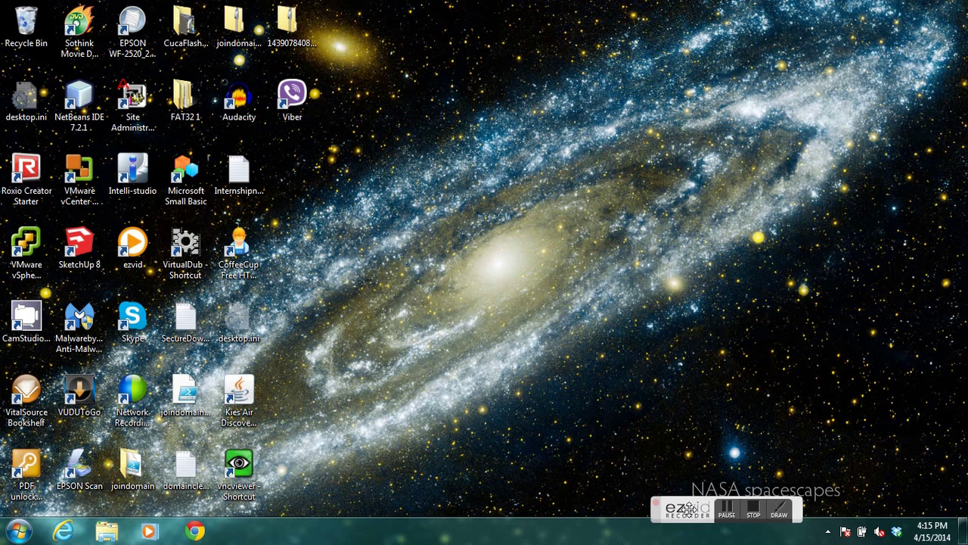
left_click(727, 509)
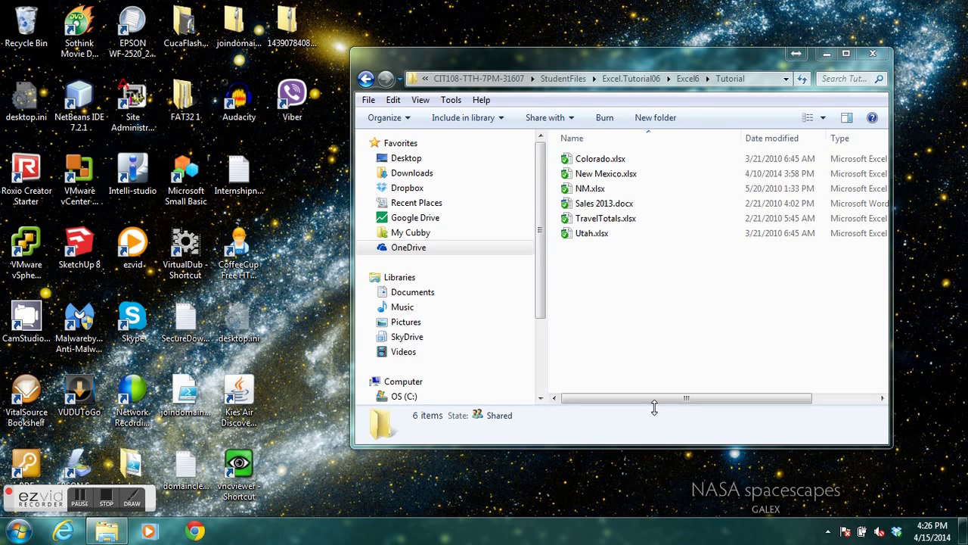
left_click_drag(48, 497, 717, 515)
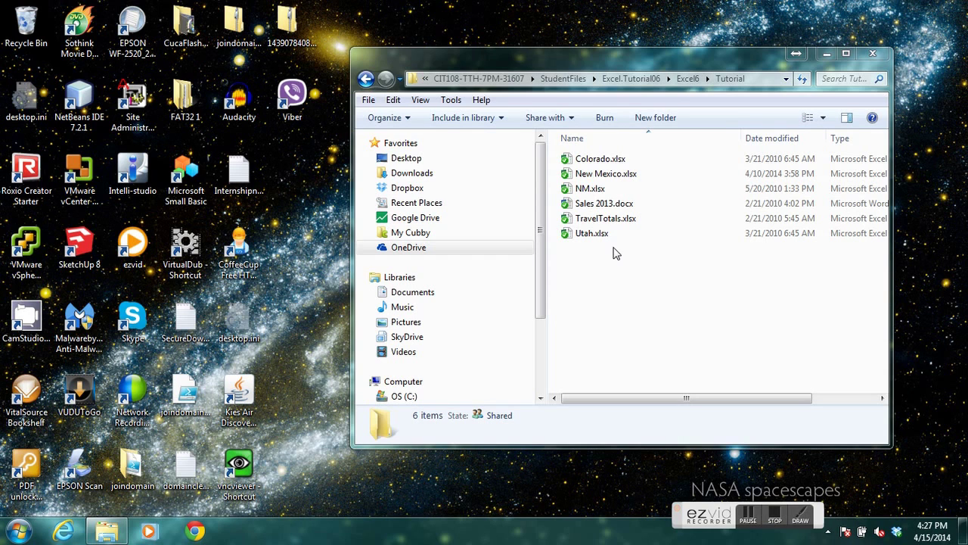
- Select New Mexico.xlsx in the Tutorial folder and start Microsoft Excel 2010 with a blank workbook
left_click(622, 176)
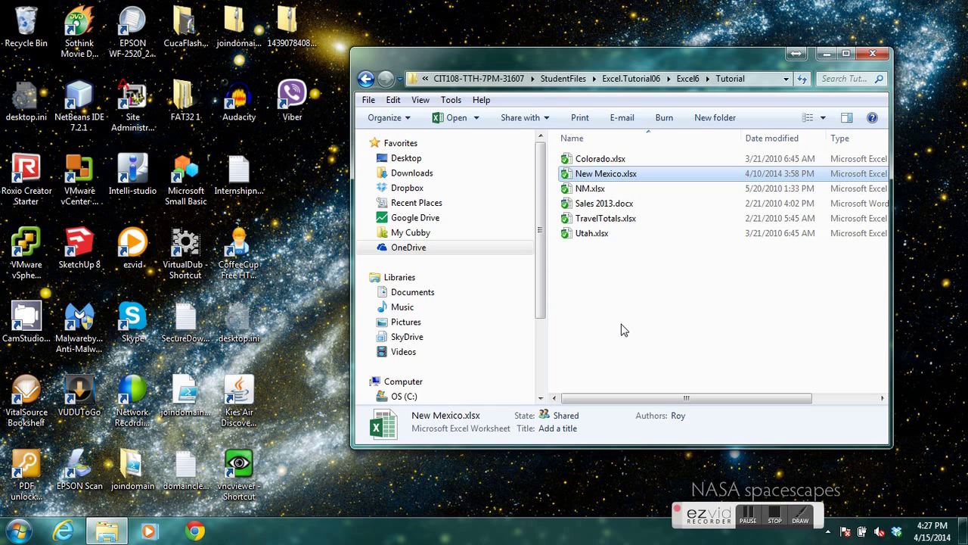
left_click(18, 531)
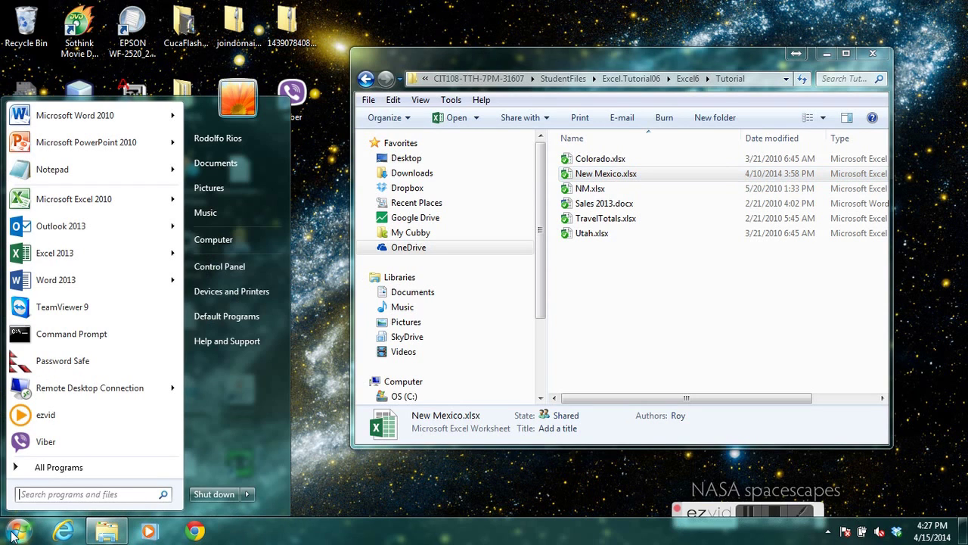
left_click(68, 200)
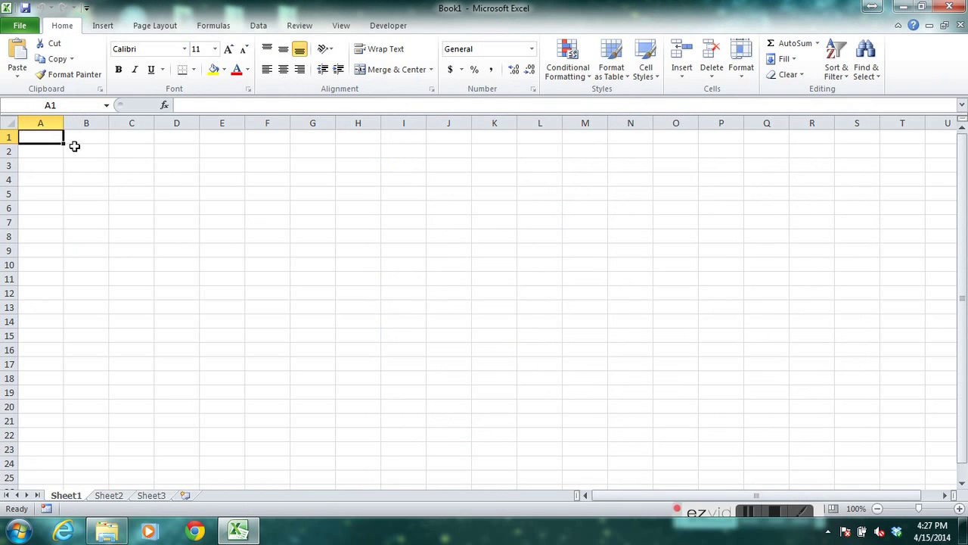
- Open New Mexico.xlsx from OneDrive folder 2014Spring > CIT108-TTH-7PM-31607 > StudentFiles > Excel.Tutorial06 > Excel6 > Tutorial and show its Summary sheet
left_click(20, 27)
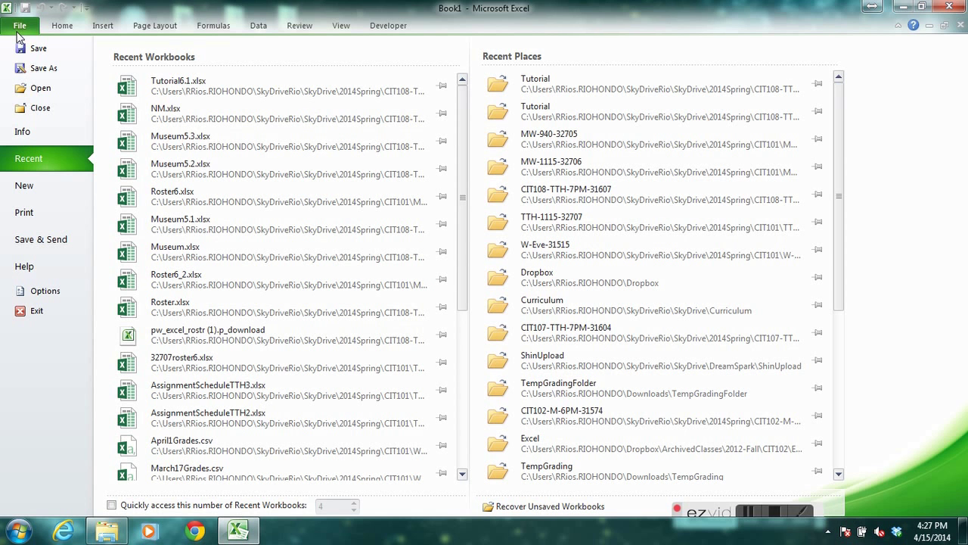
left_click(40, 89)
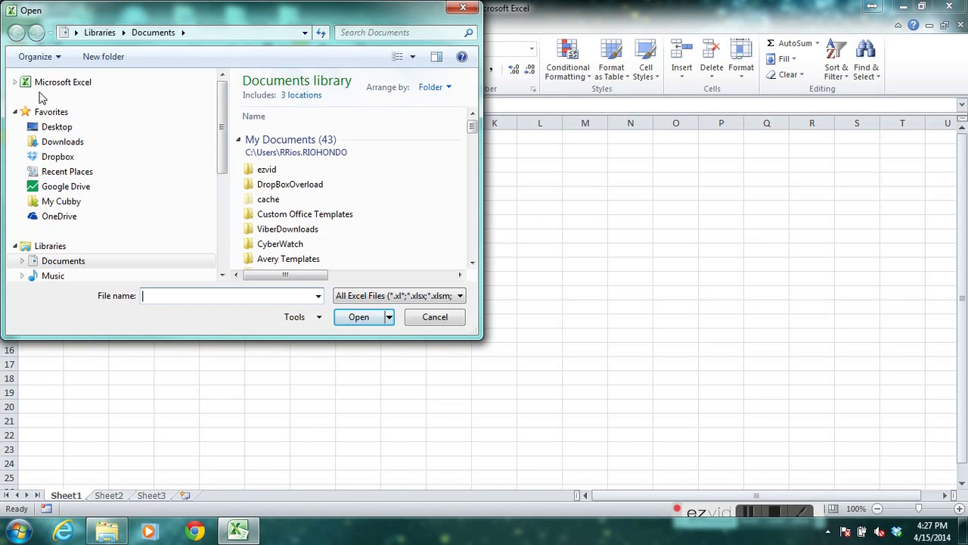
left_click(66, 218)
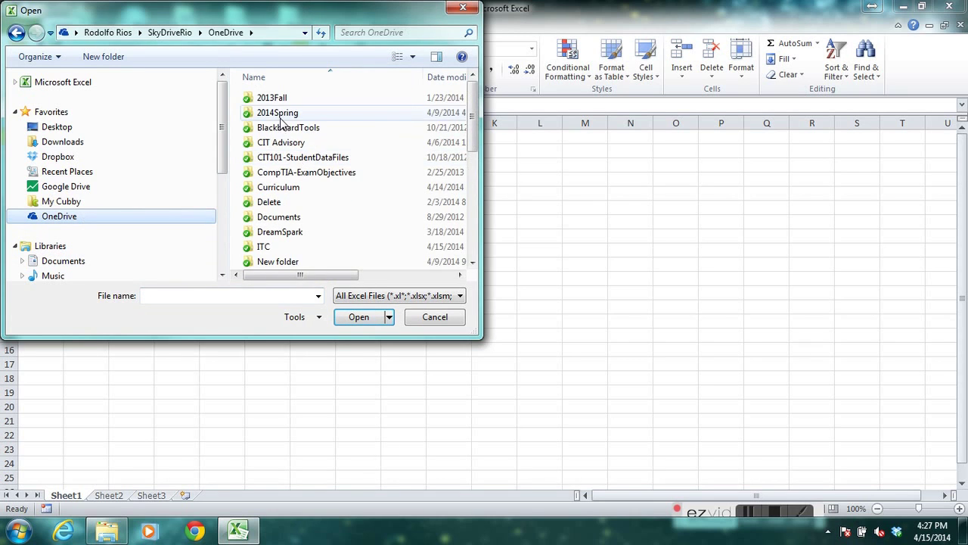
double_click(277, 112)
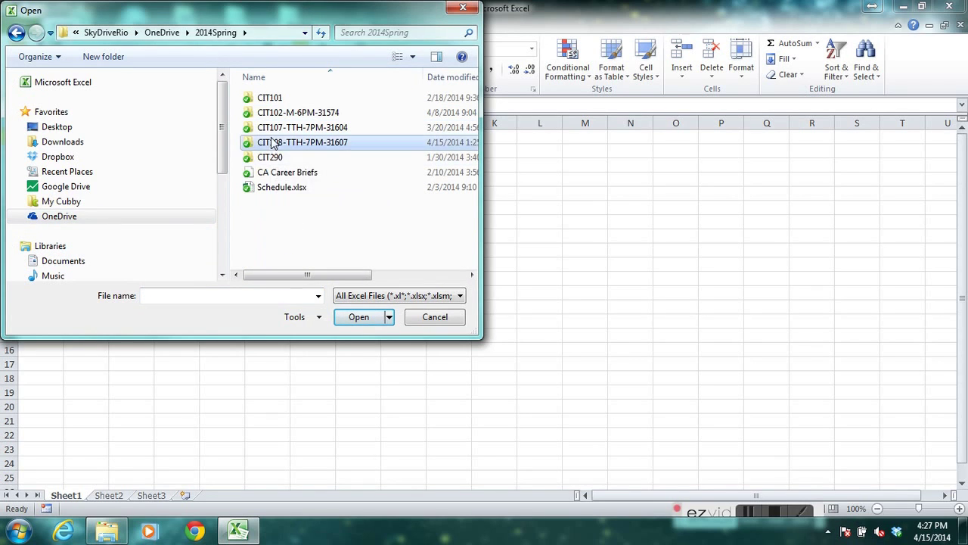
double_click(271, 142)
double_click(277, 98)
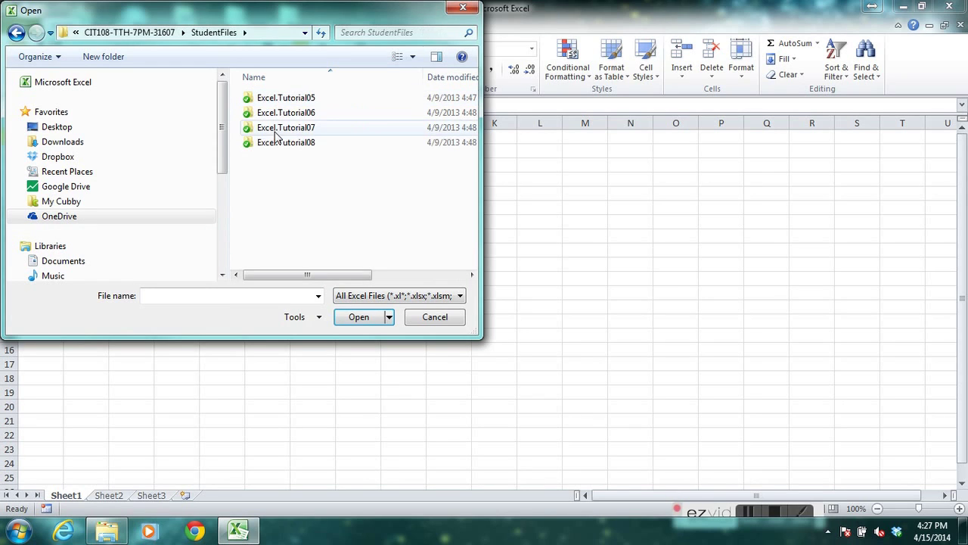
double_click(276, 113)
double_click(268, 100)
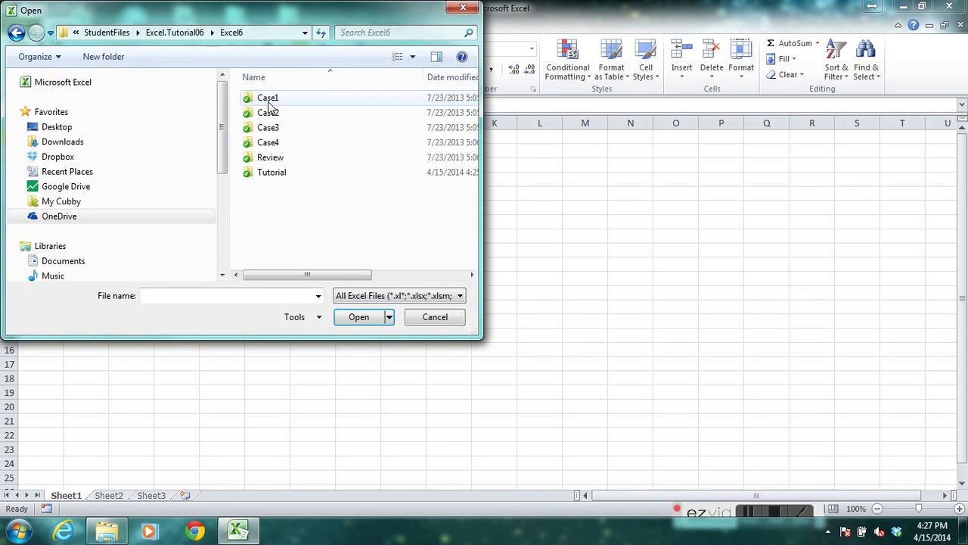
double_click(271, 173)
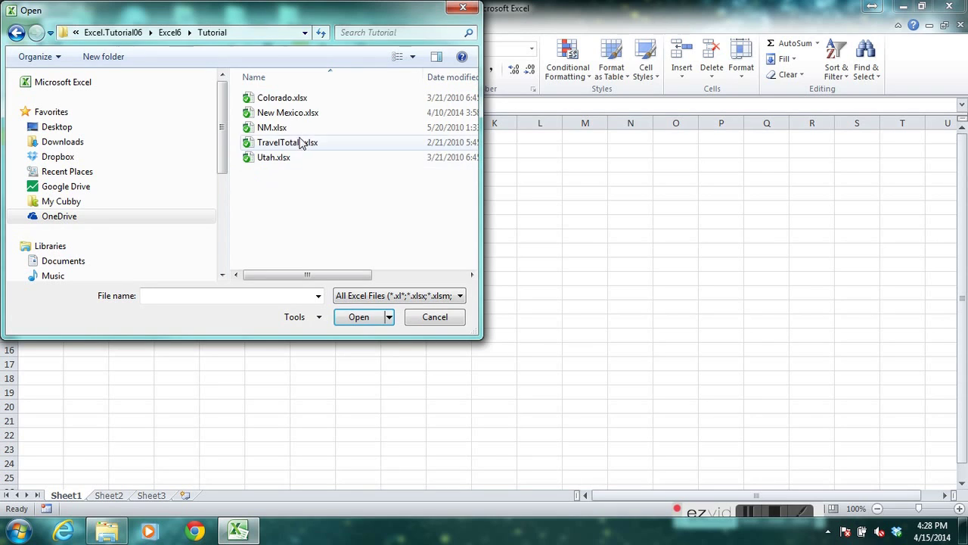
left_click(290, 115)
left_click(366, 320)
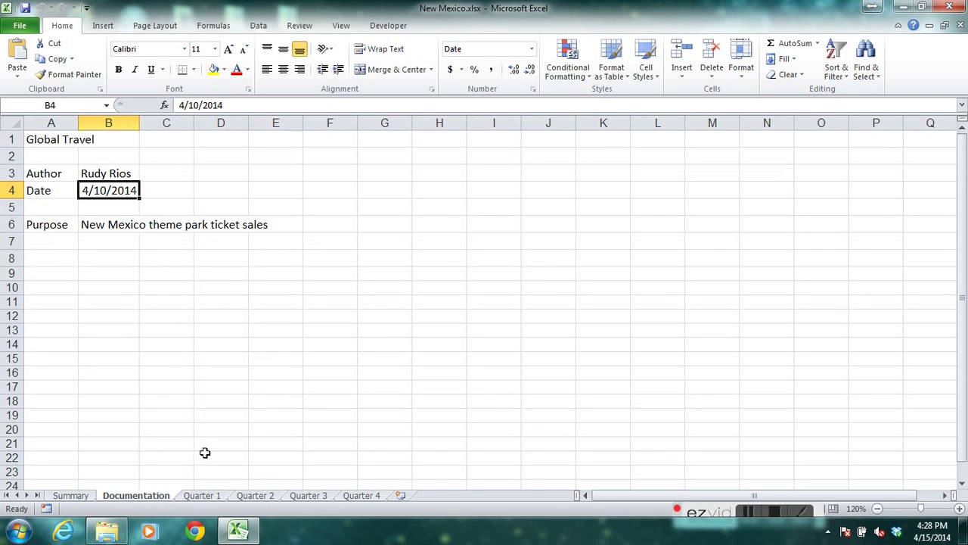
left_click(79, 498)
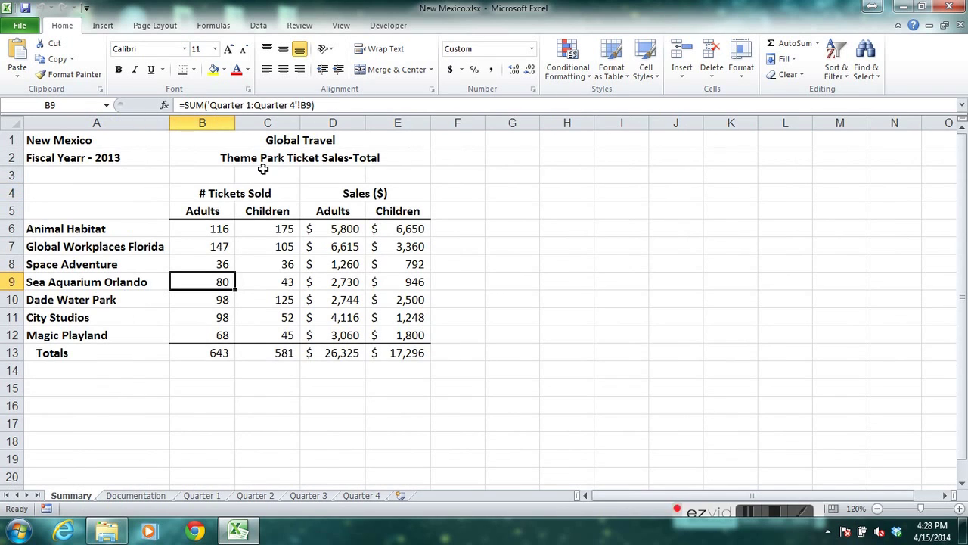
- Open the TravelTotals.xlsx workbook from the same Tutorial folder
left_click(21, 27)
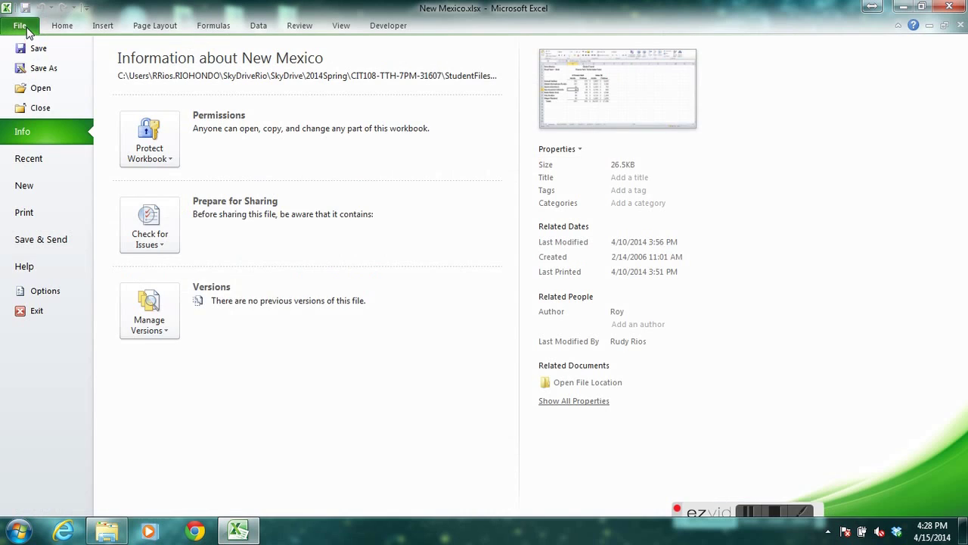
left_click(40, 88)
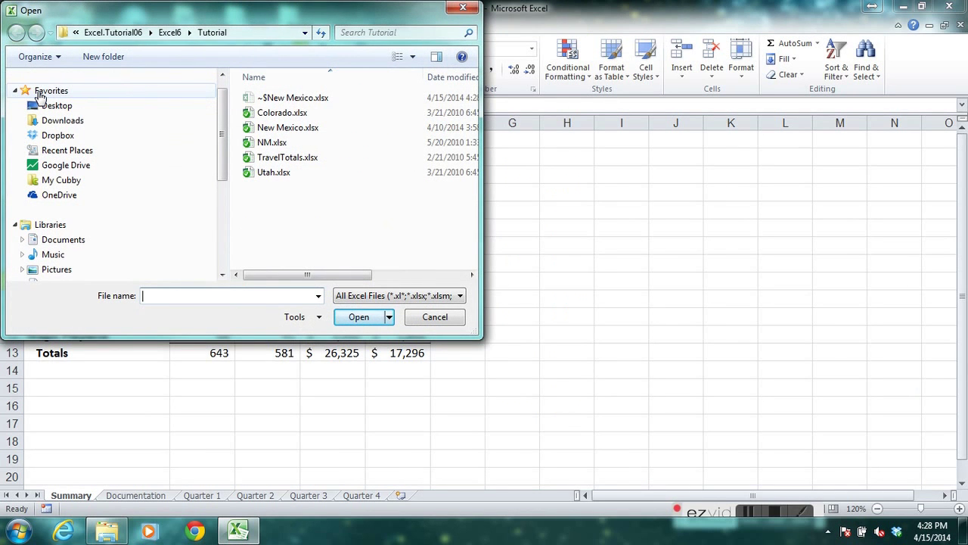
left_click(284, 160)
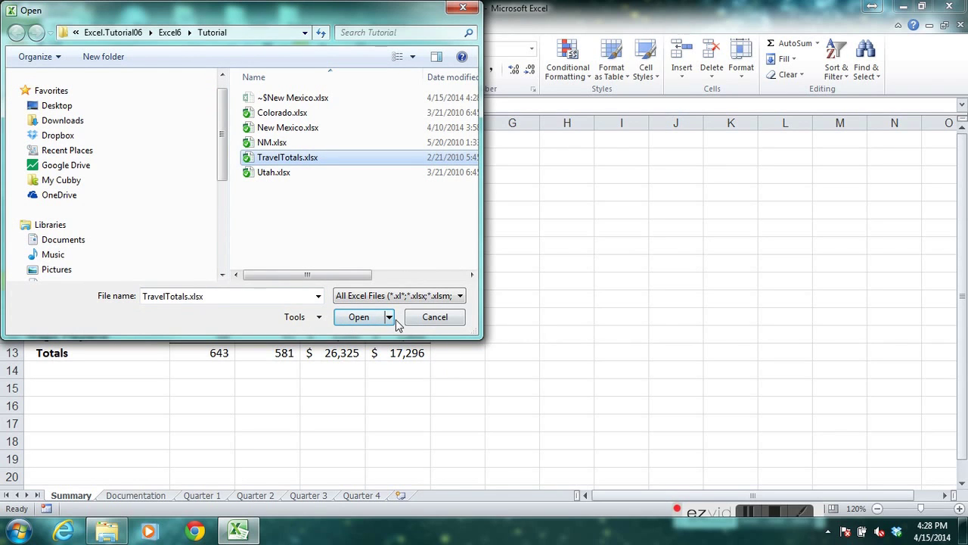
left_click(370, 318)
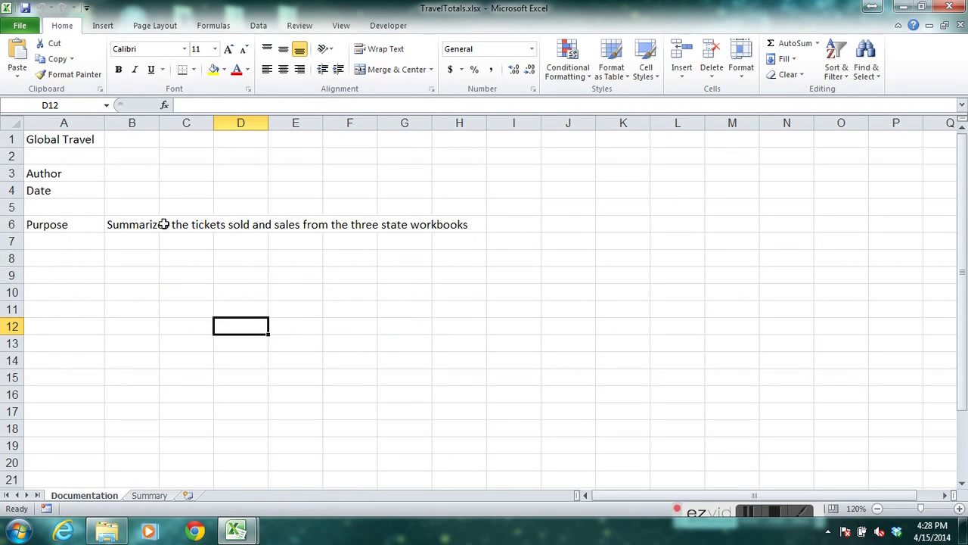
- Save a copy of the TravelTotals workbook in the Tutorial folder under the name Totals 2013.xlsx
left_click(20, 24)
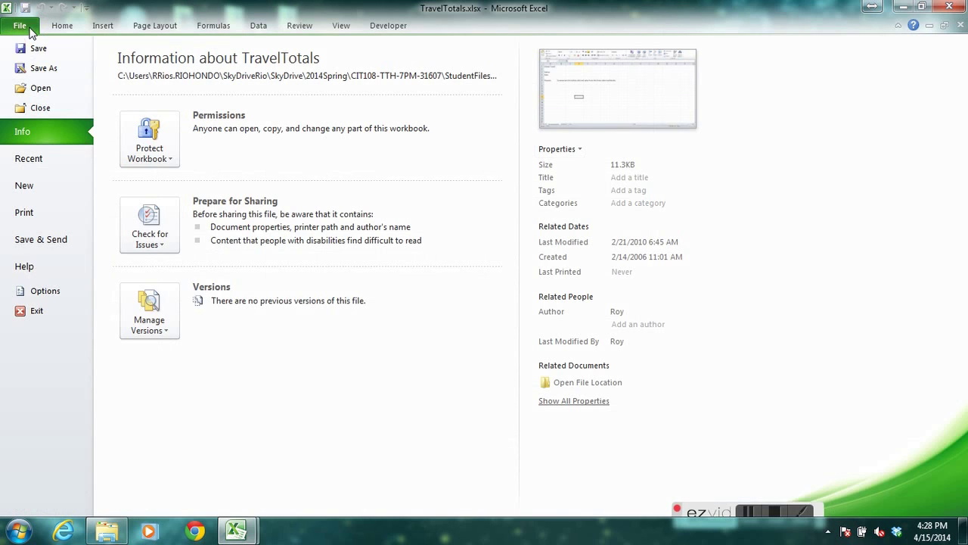
left_click(27, 44)
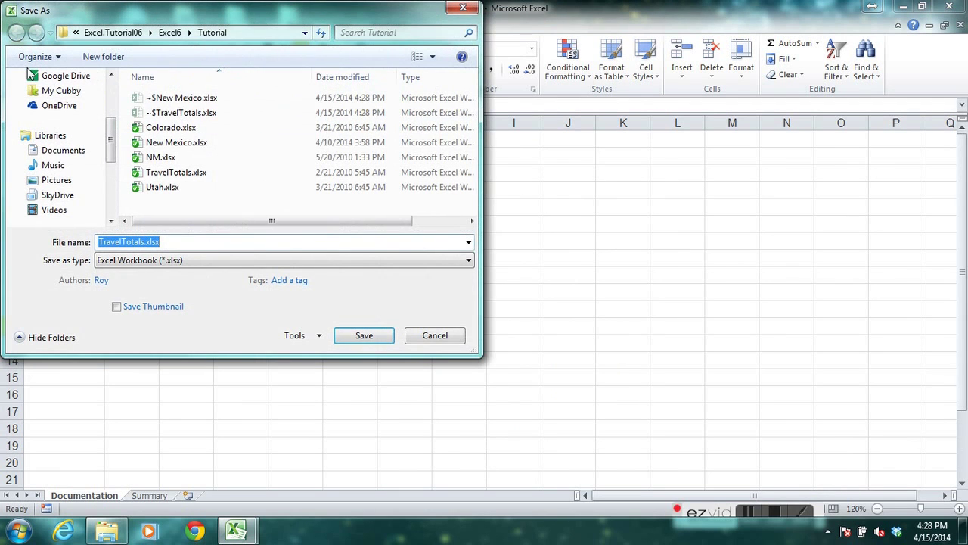
left_click(125, 242)
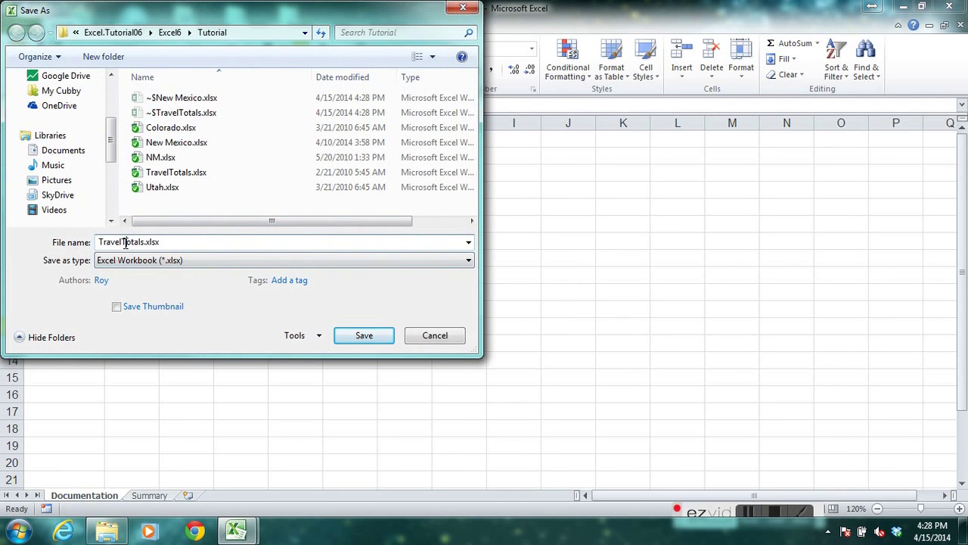
key("BackSpace")
key("BackSpace")
key("BackSpace")
key("BackSpace")
key("BackSpace")
key("BackSpace")
key("Right")
key("Right")
key("Right")
key("Right")
key("Right")
type("2013")
left_click(347, 338)
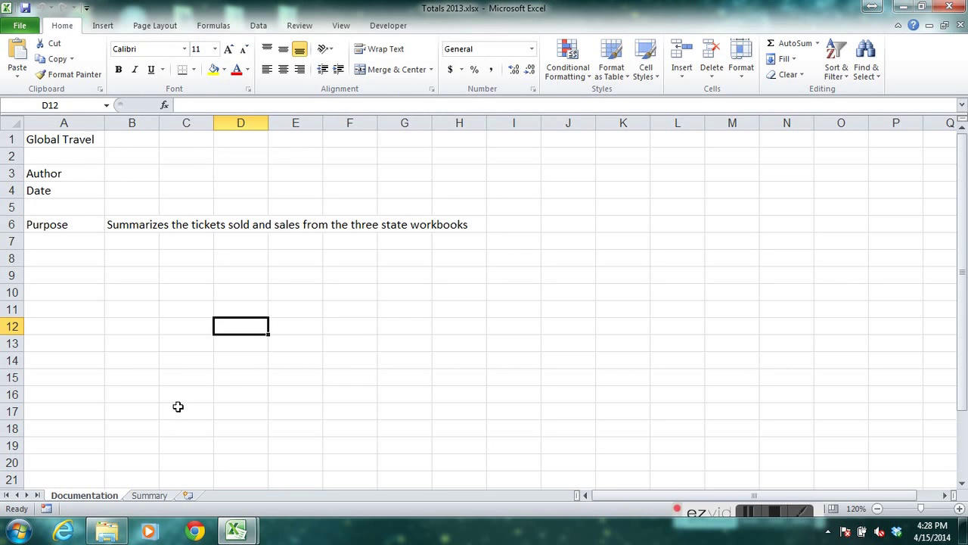
- Enter the author's full name in B3 and the date 4/15/2013 in B4 of the Documentation sheet
left_click(134, 174)
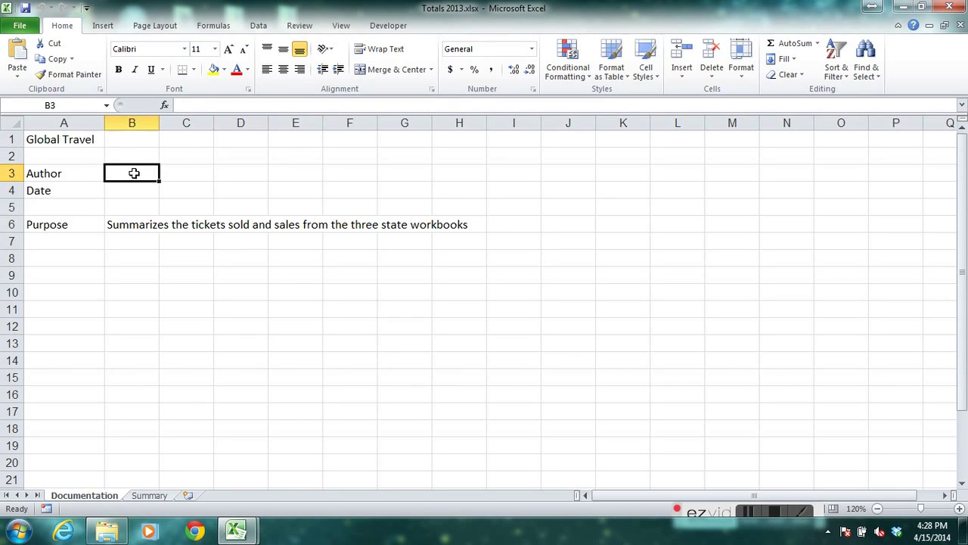
type("Rudy R")
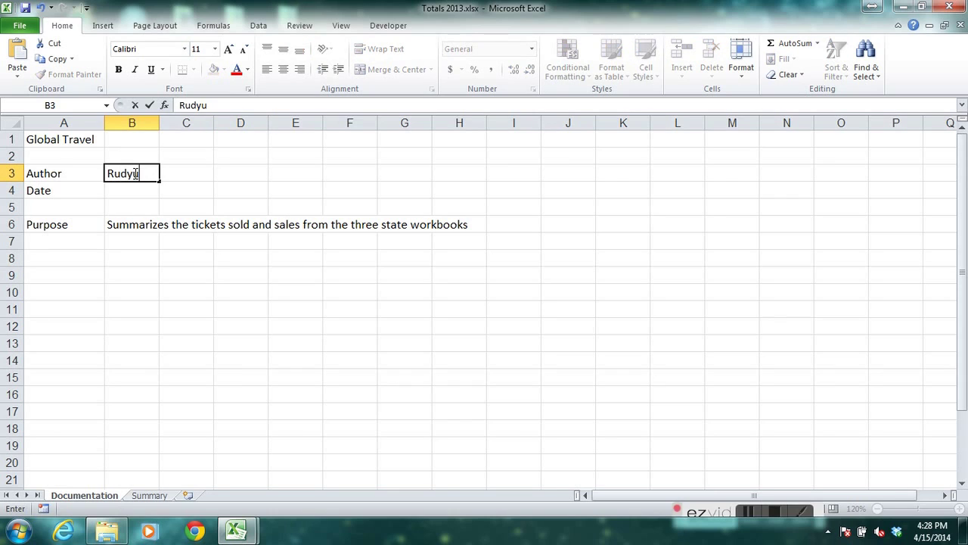
type("ios")
key("Return")
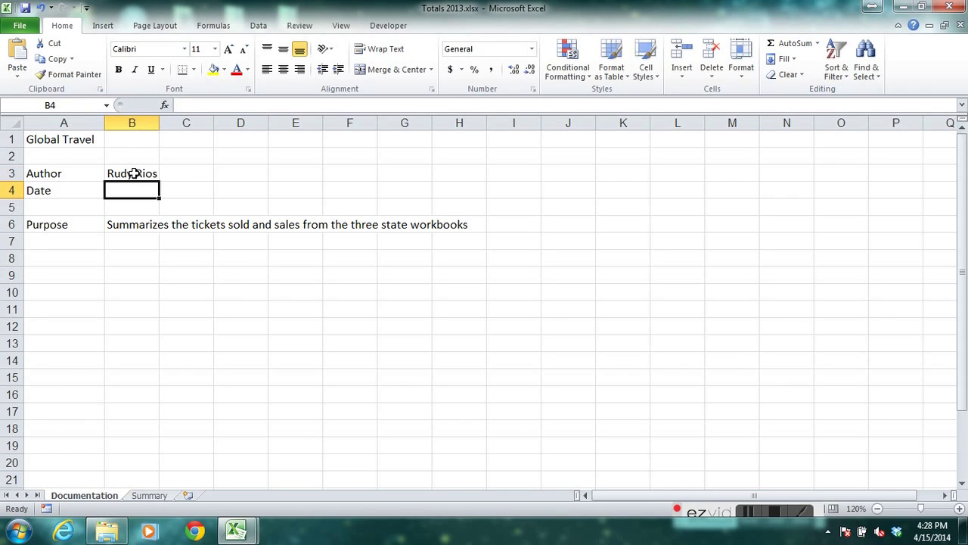
type("4/")
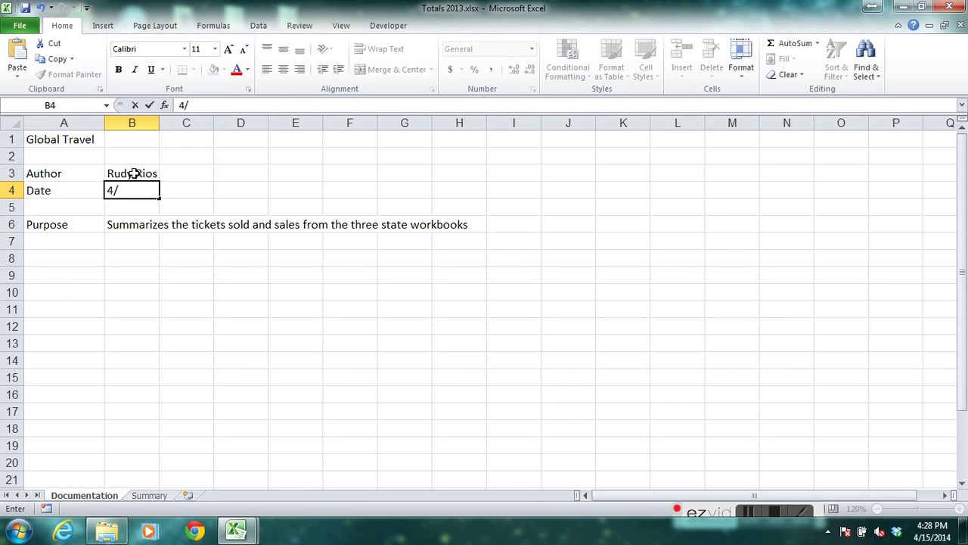
type("15/2013")
key("Return")
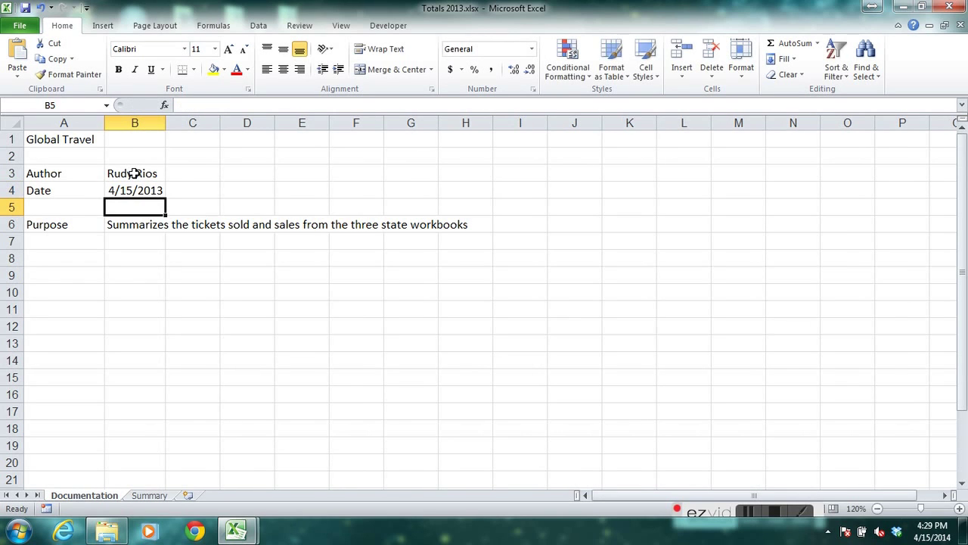
- Show the Summary sheet of Totals 2013 and open the Utah.xlsx workbook from the Tutorial folder
left_click(161, 500)
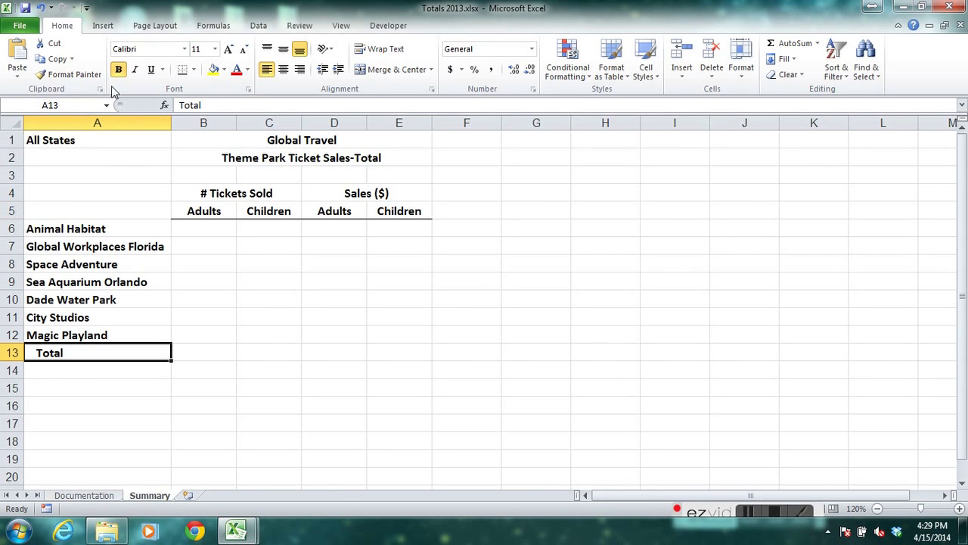
left_click(25, 28)
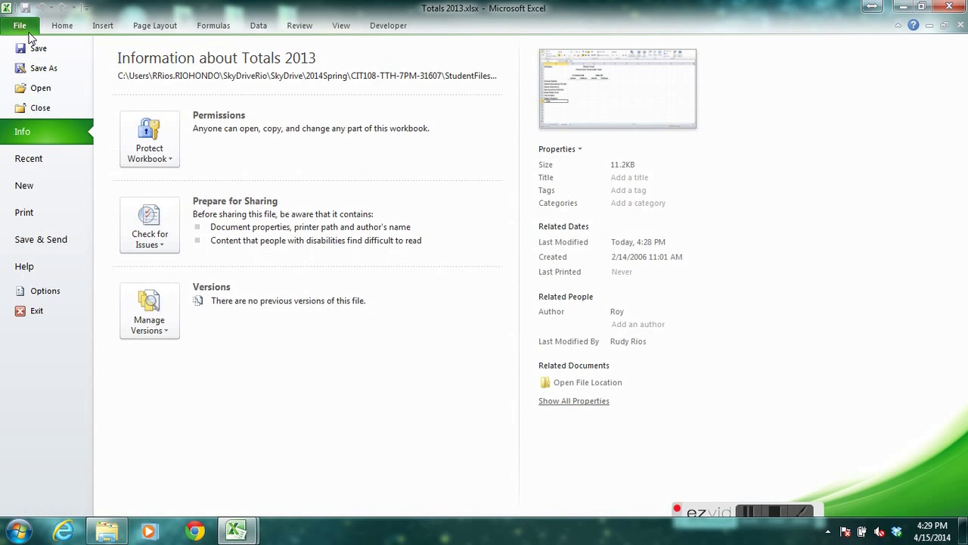
left_click(36, 87)
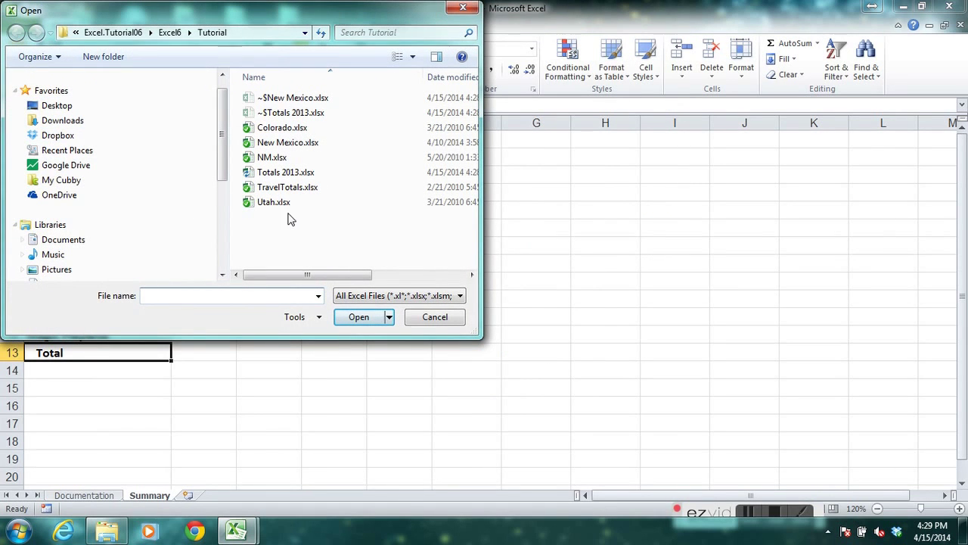
double_click(285, 206)
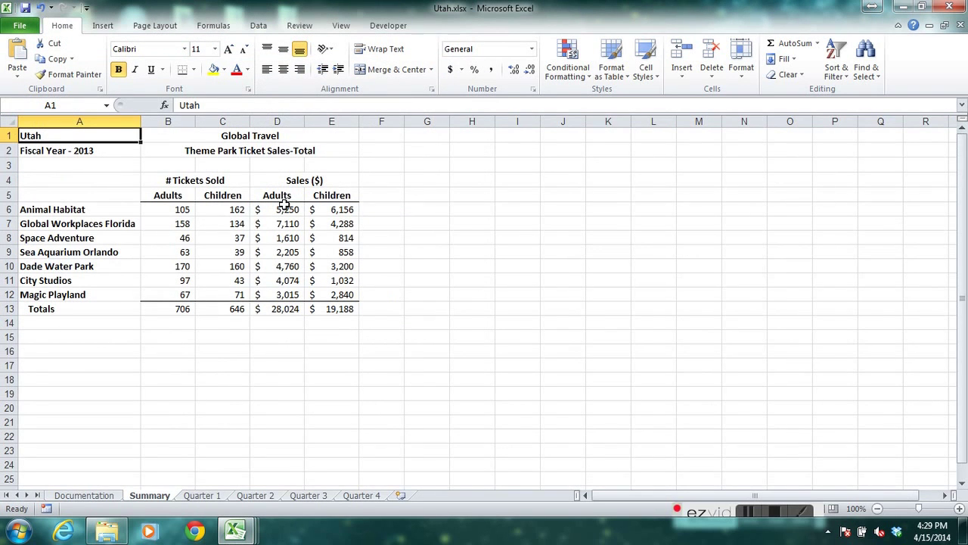
- Open the Colorado.xlsx workbook from the Tutorial folder
left_click(19, 27)
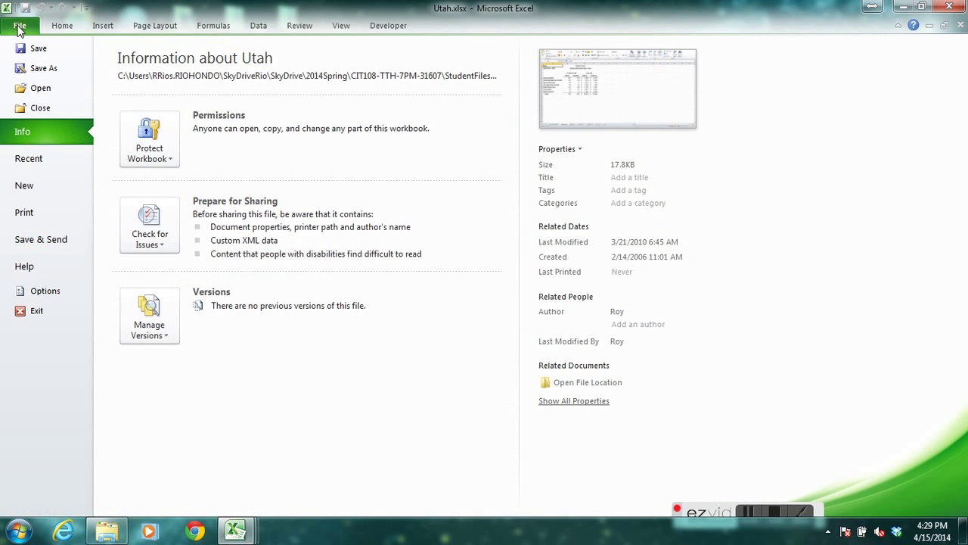
left_click(42, 90)
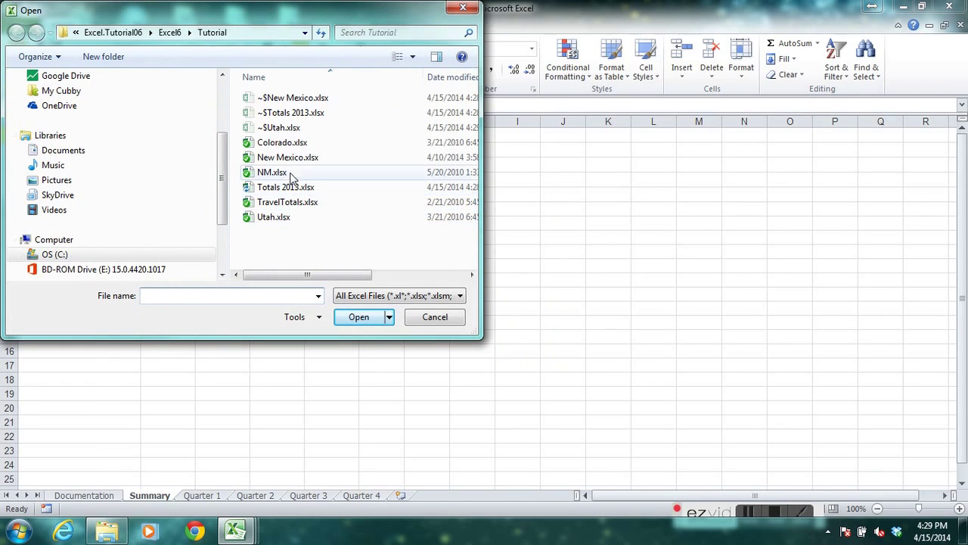
double_click(290, 147)
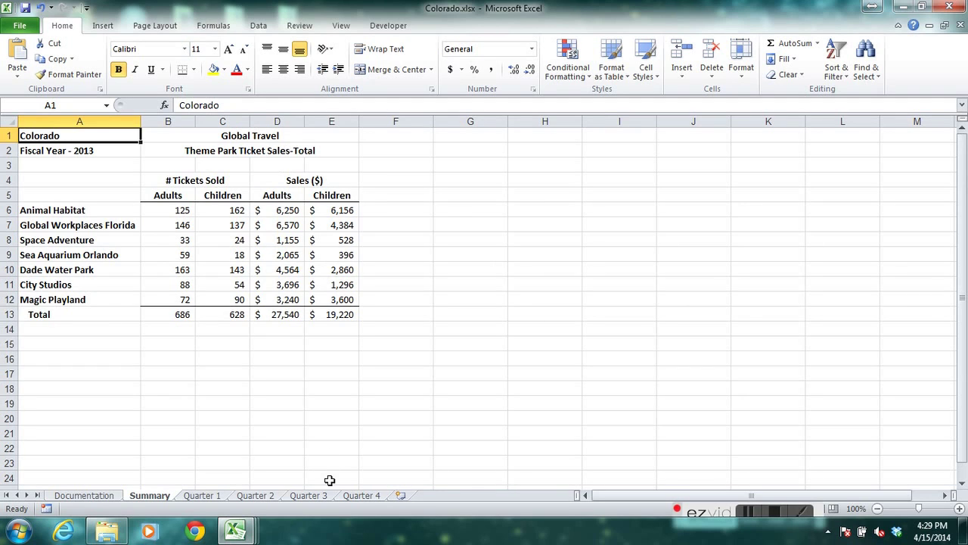
- View the Summary sheet of Utah.xlsx, and return to the Colorado.xlsx workbook
left_click(246, 534)
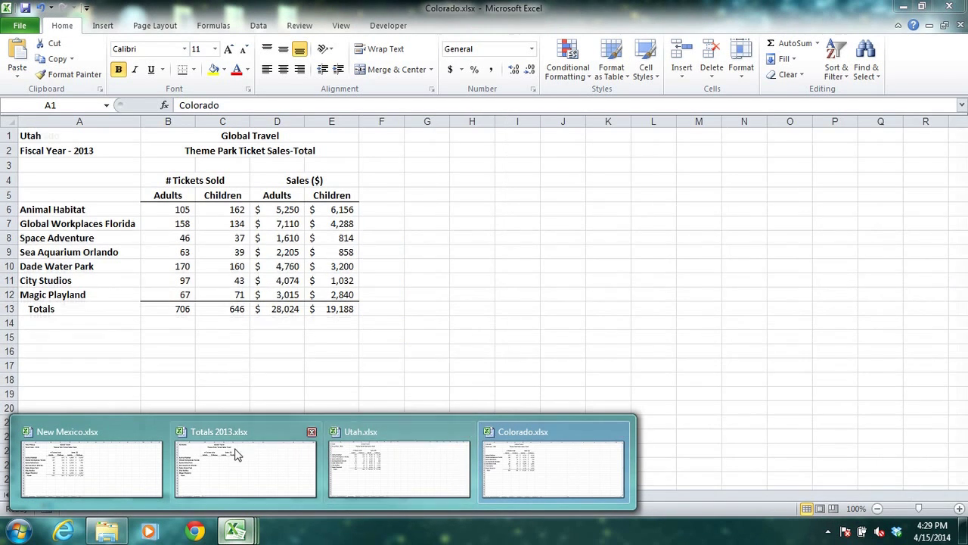
mouse_move(82, 452)
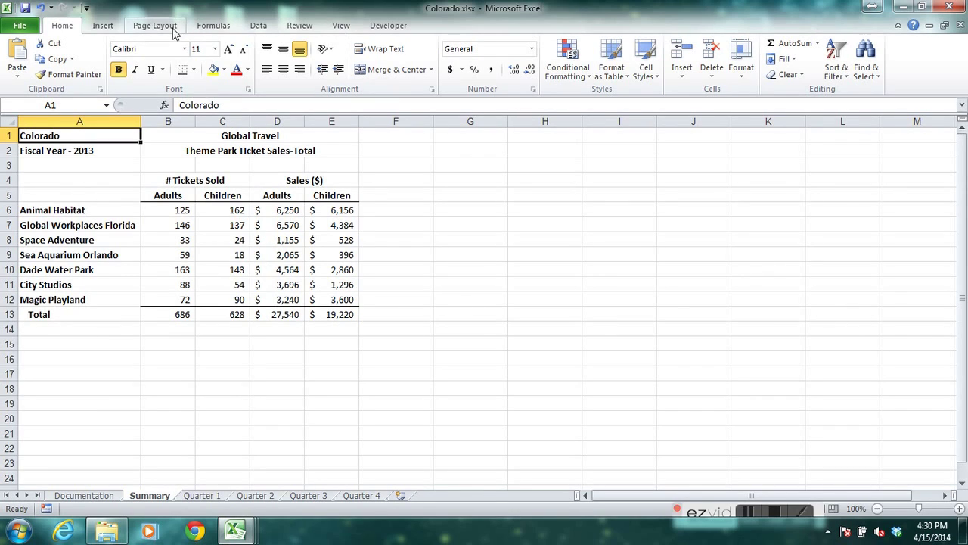
left_click(342, 26)
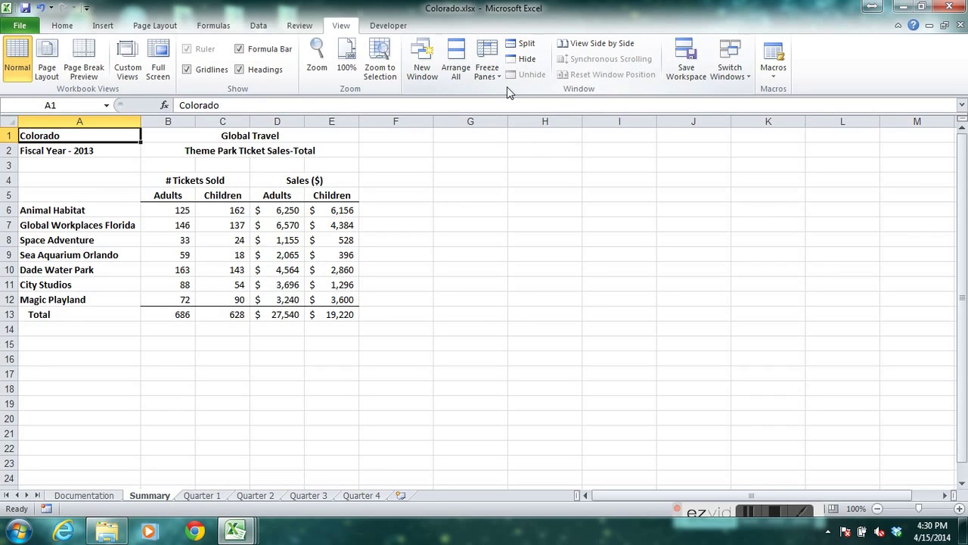
left_click(744, 75)
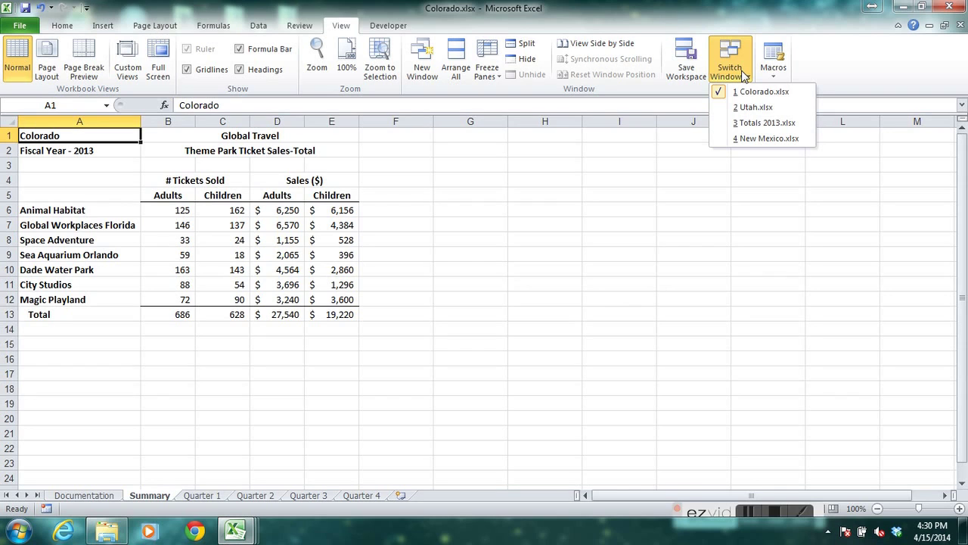
left_click(750, 110)
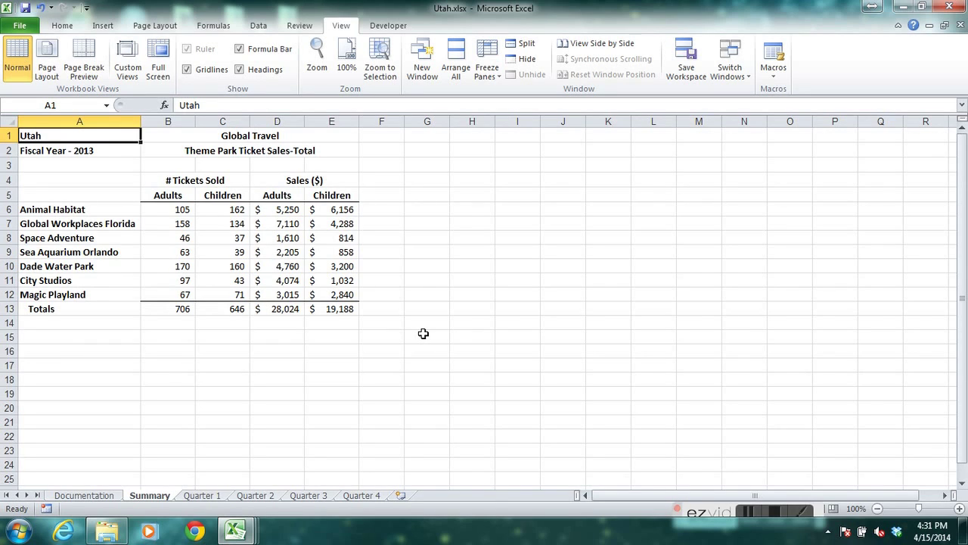
left_click(739, 76)
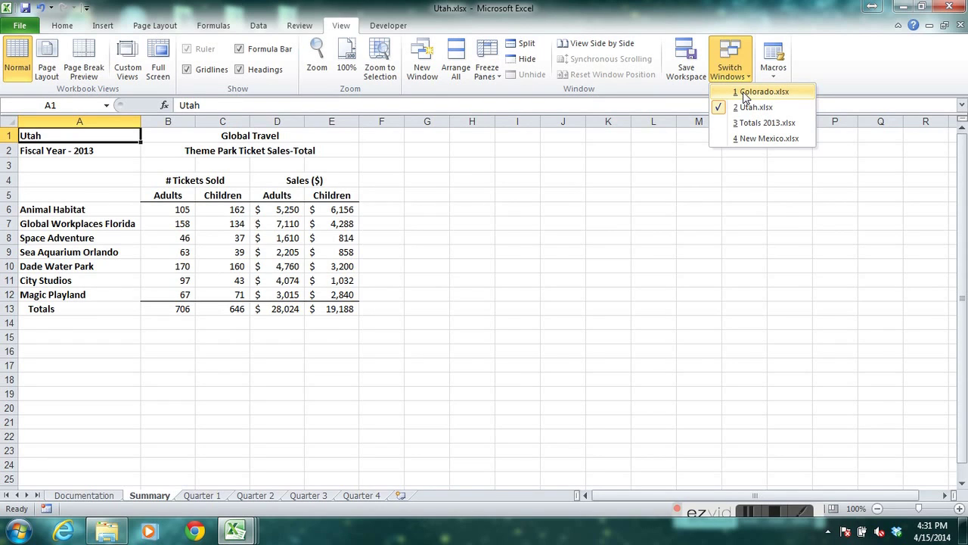
left_click(746, 93)
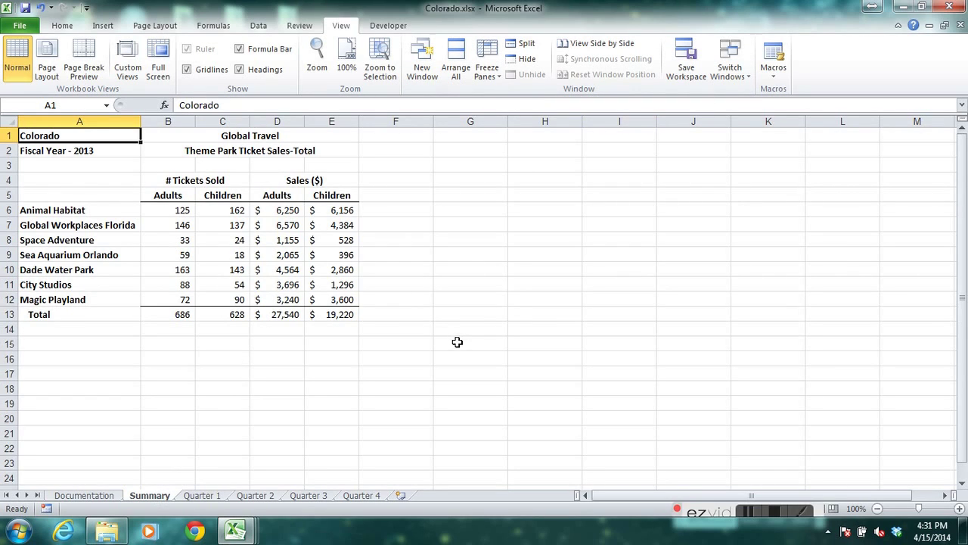
- Make Totals 2013.xlsx the active workbook and arrange all open workbooks as tiled windows
left_click(742, 70)
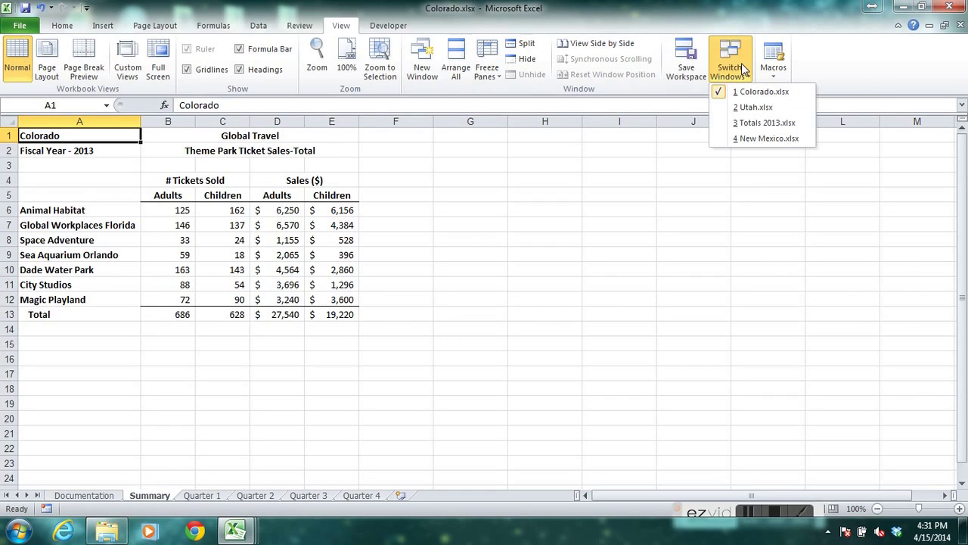
left_click(754, 125)
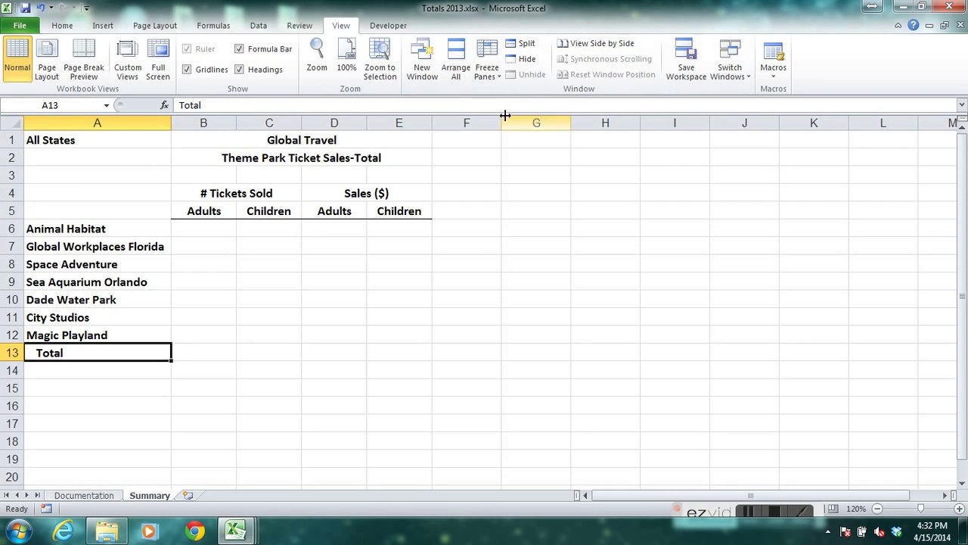
left_click(461, 74)
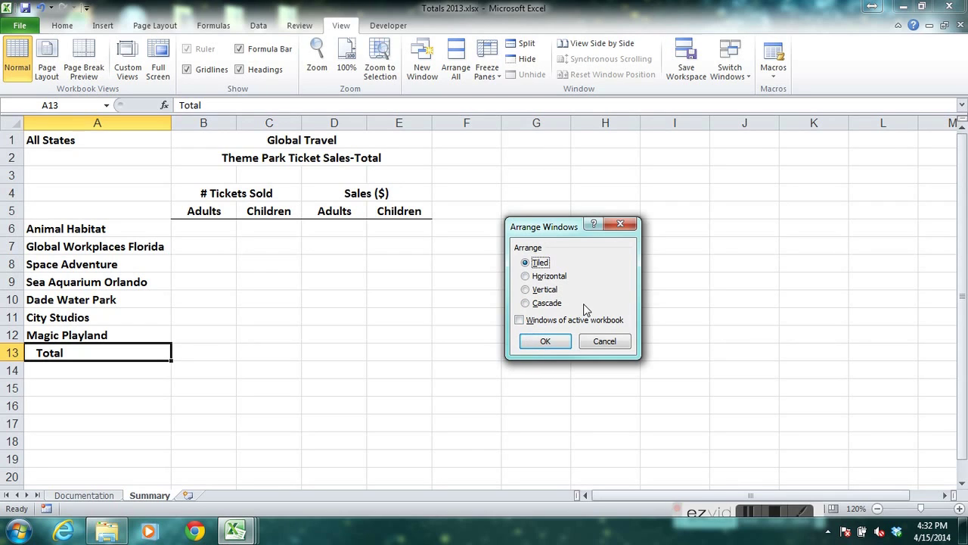
left_click(545, 341)
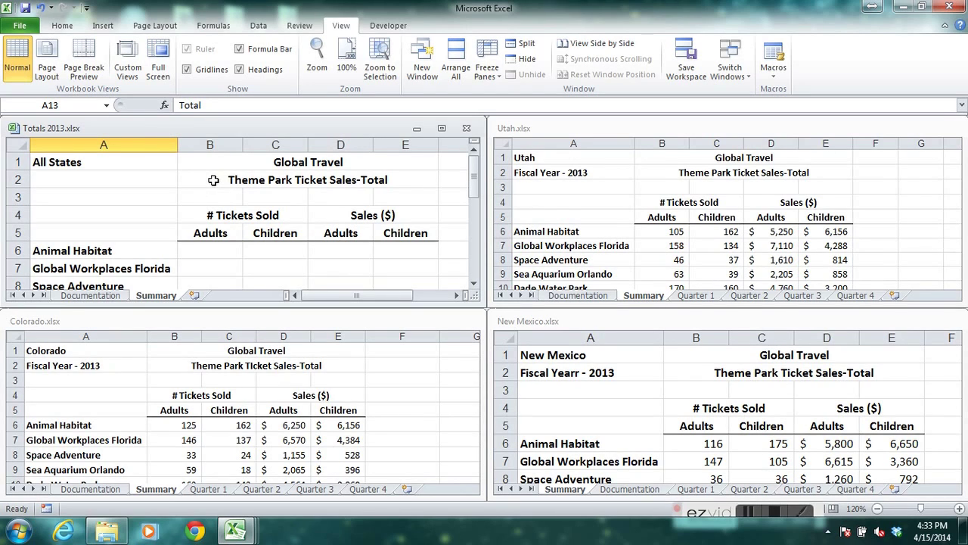
- In B6 of the Totals 2013 Summary sheet, enter a formula adding Summary cell $B$6 of New Mexico.xlsx, Colorado.xlsx and Utah.xlsx
left_click(223, 250)
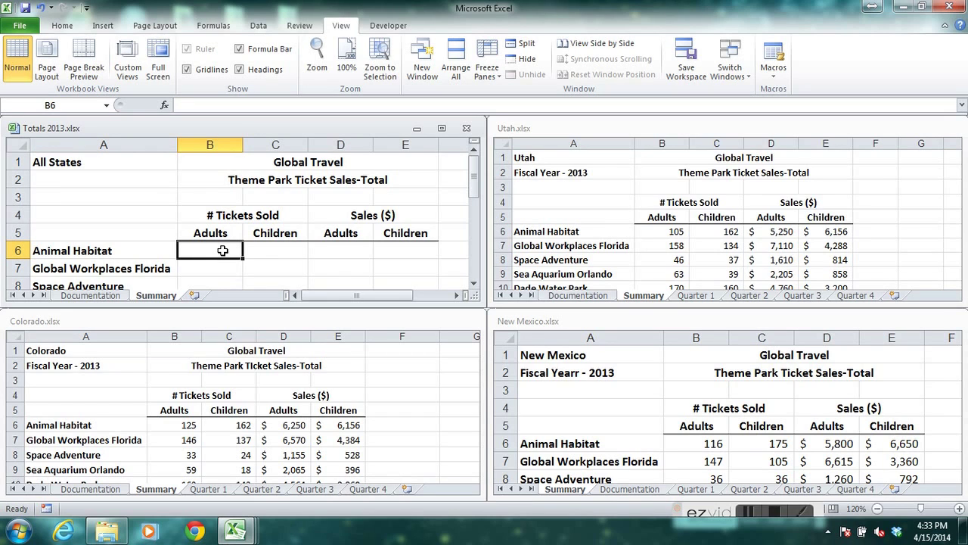
type("=")
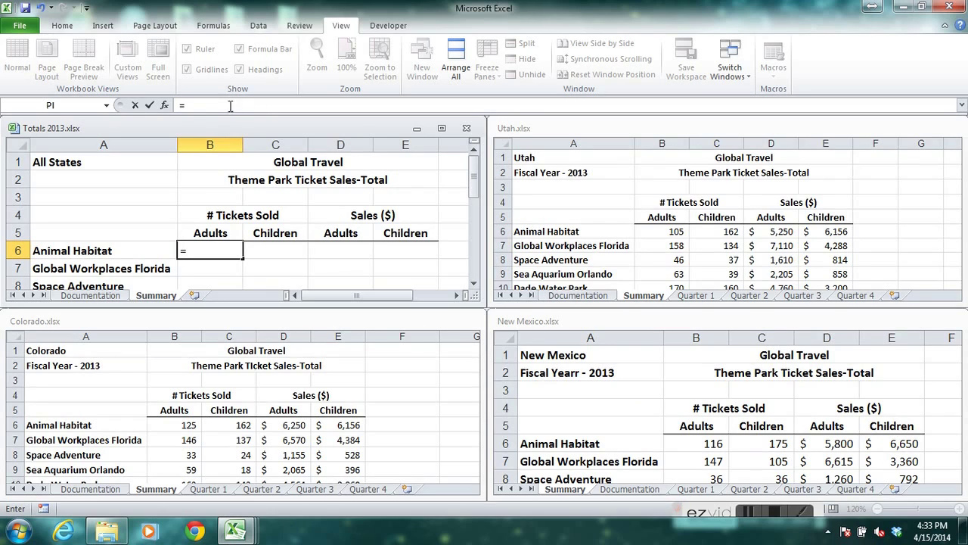
left_click(645, 408)
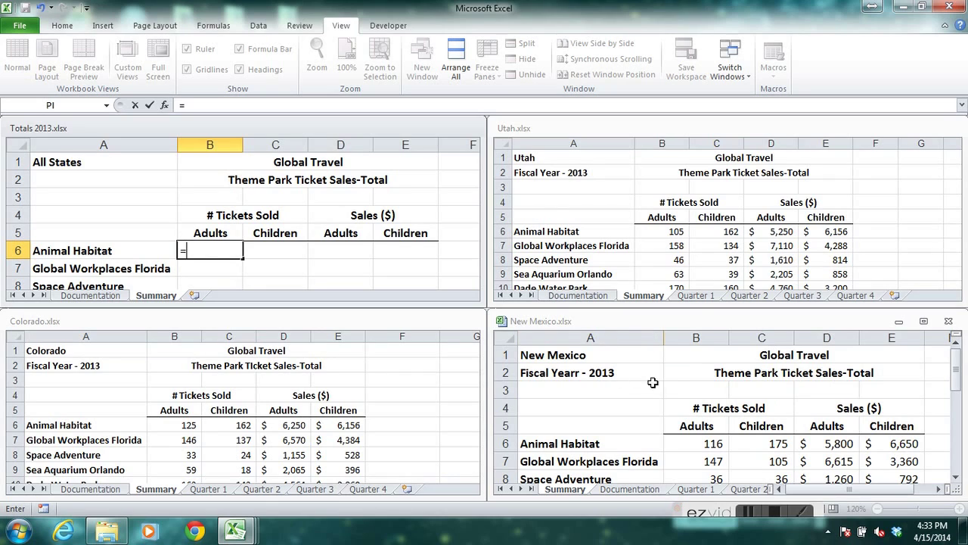
left_click_drag(958, 382, 958, 382)
left_click(715, 444)
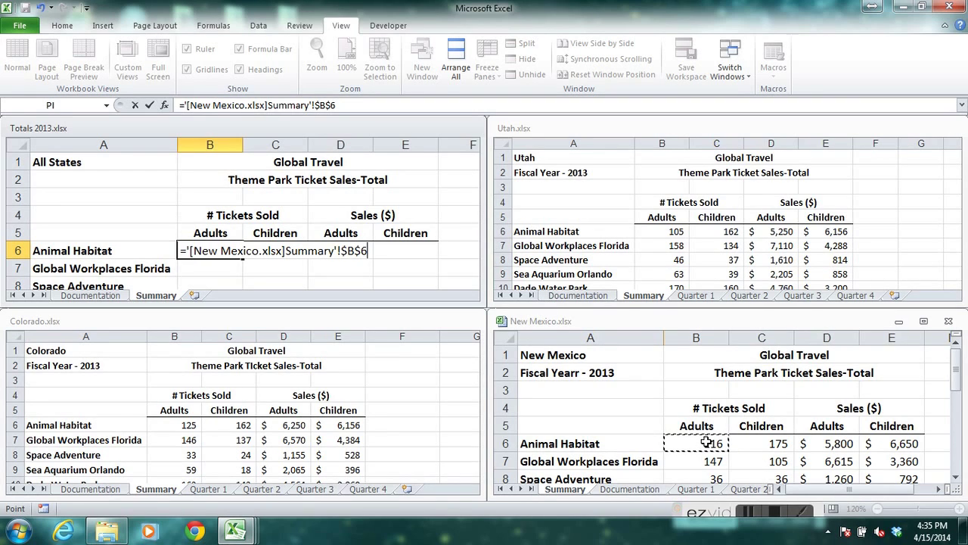
type("+")
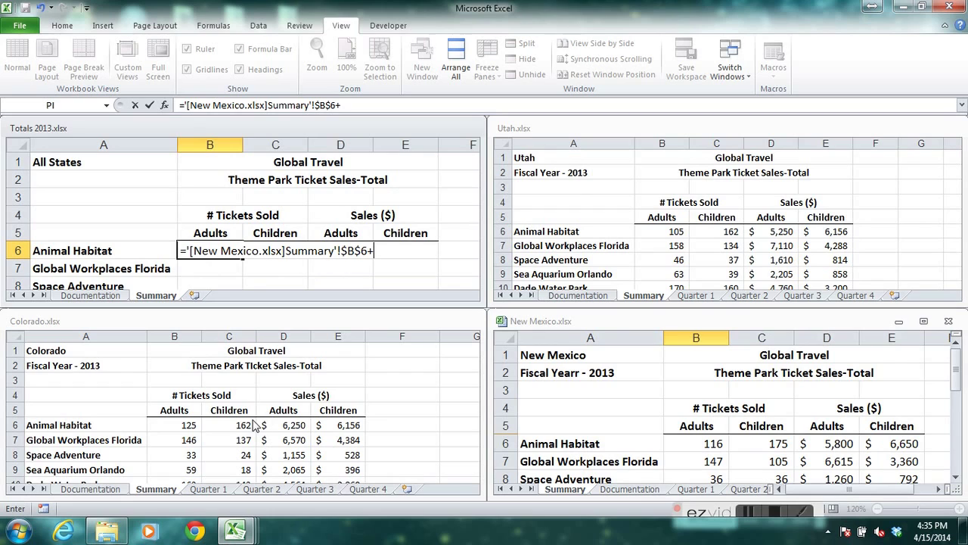
left_click(174, 424)
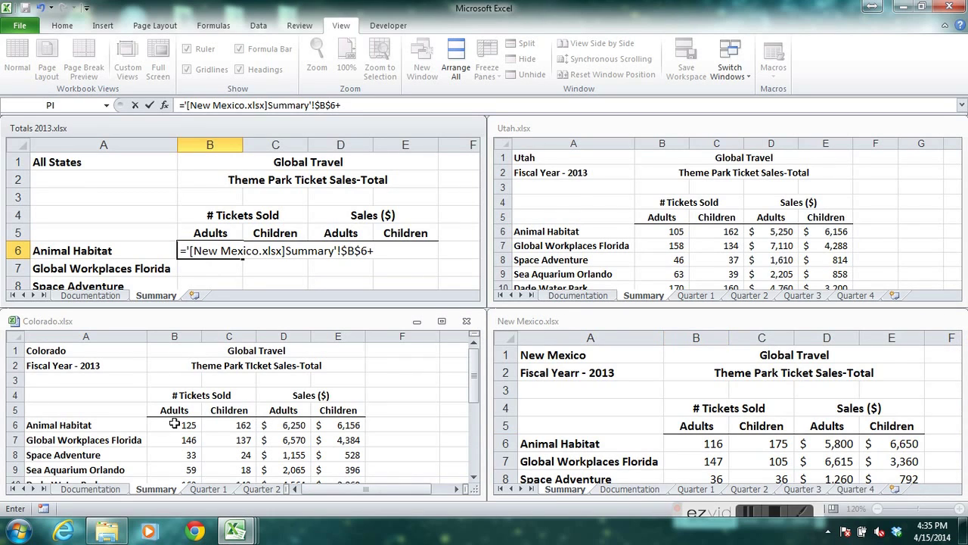
left_click(174, 425)
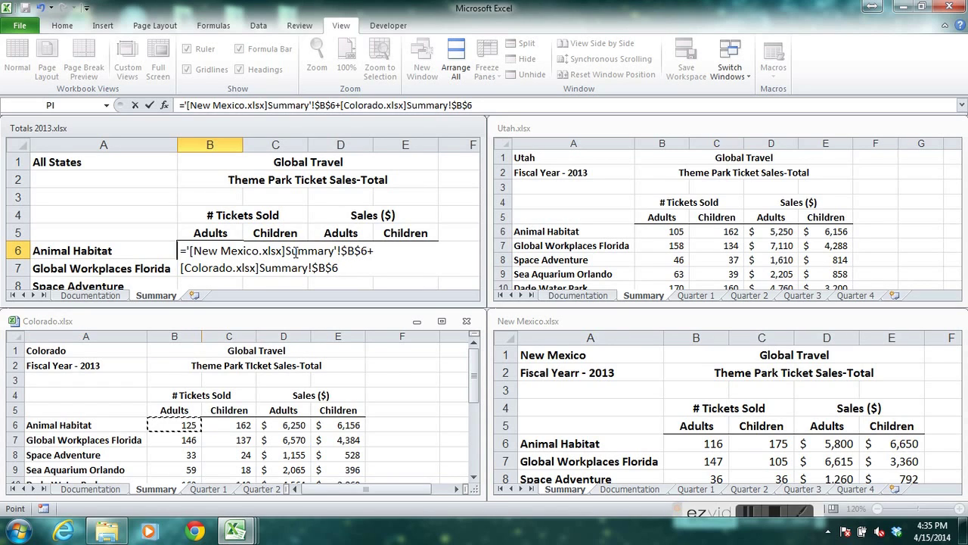
type("+")
left_click(666, 230)
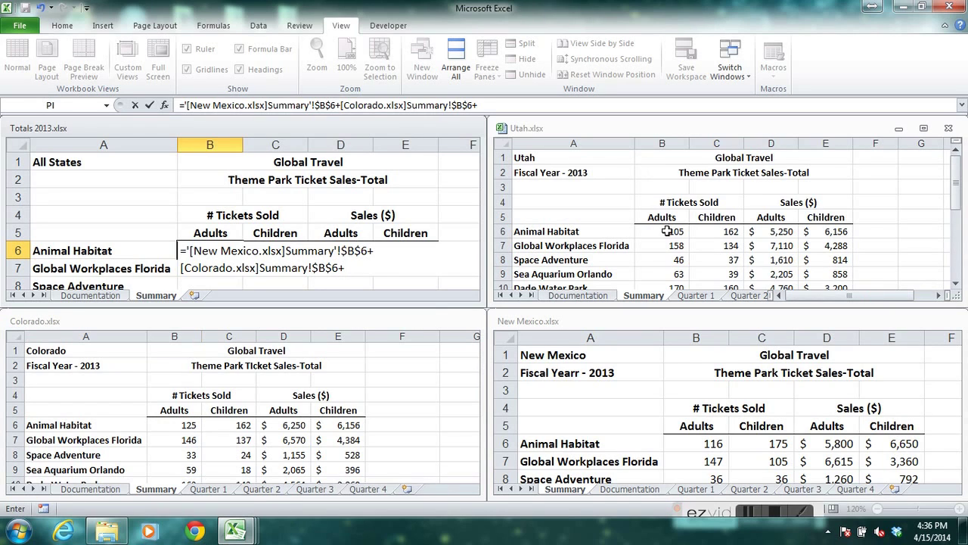
left_click(666, 231)
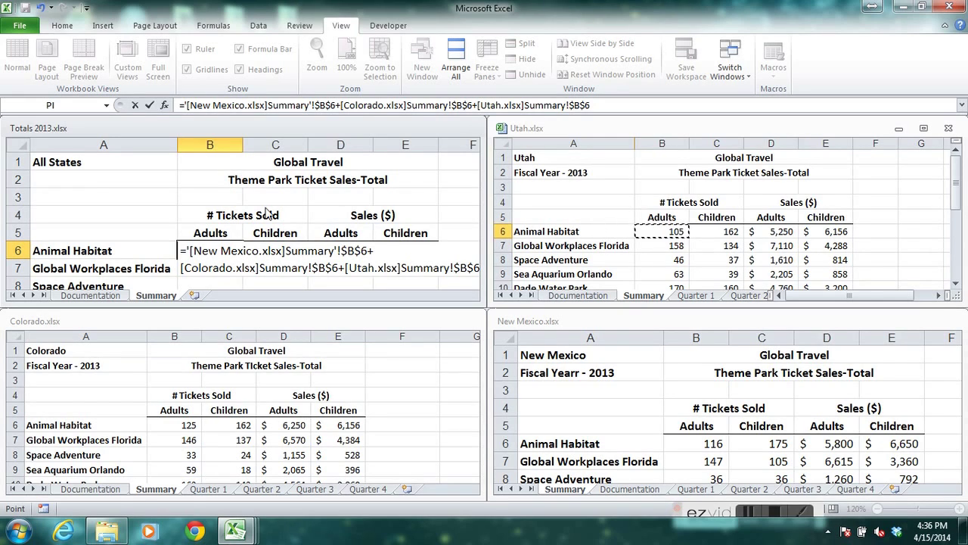
left_click(150, 106)
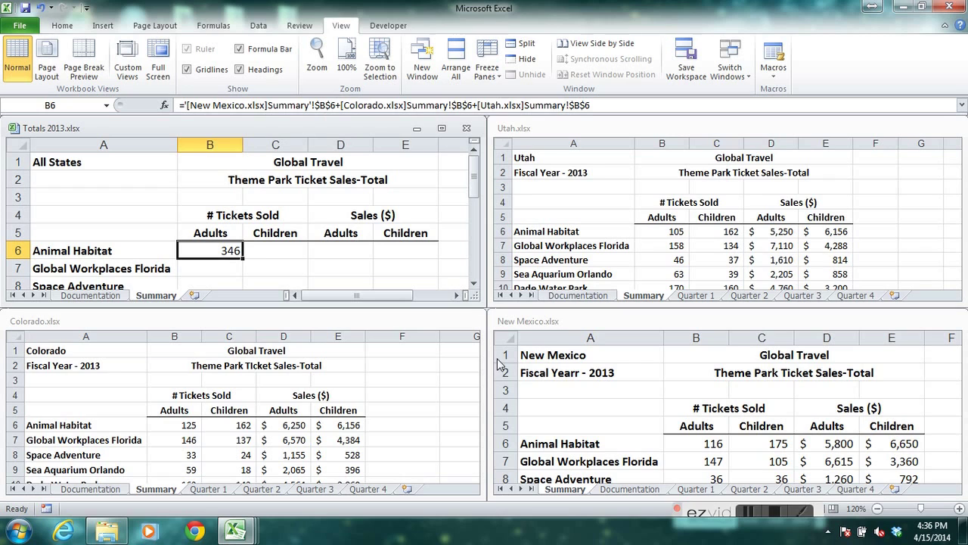
left_click(777, 516)
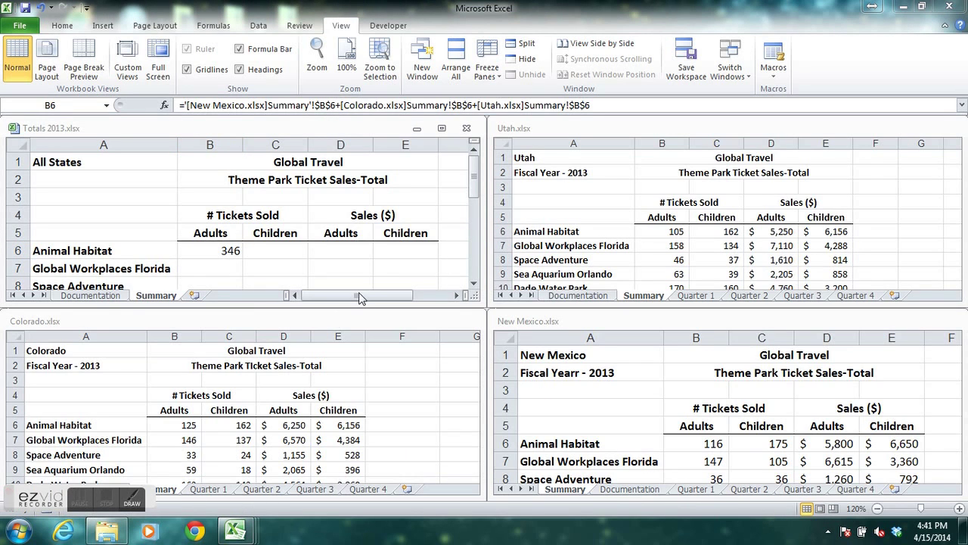
left_click(281, 251)
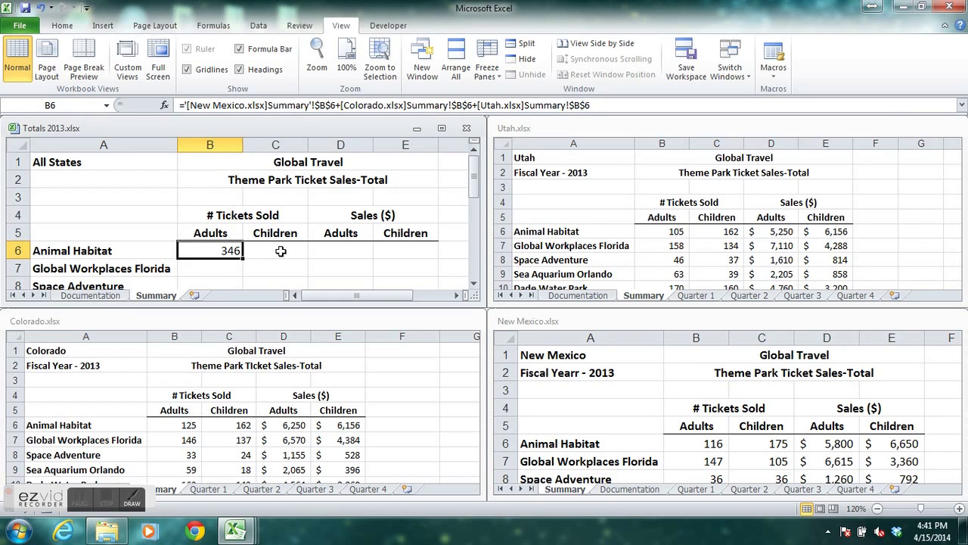
left_click(281, 251)
left_click(345, 251)
left_click(389, 250)
- In C6 of the Totals 2013 Summary sheet, enter a formula adding Summary cell $C$6 of New Mexico.xlsx, Colorado.xlsx and Utah.xlsx
left_click(274, 248)
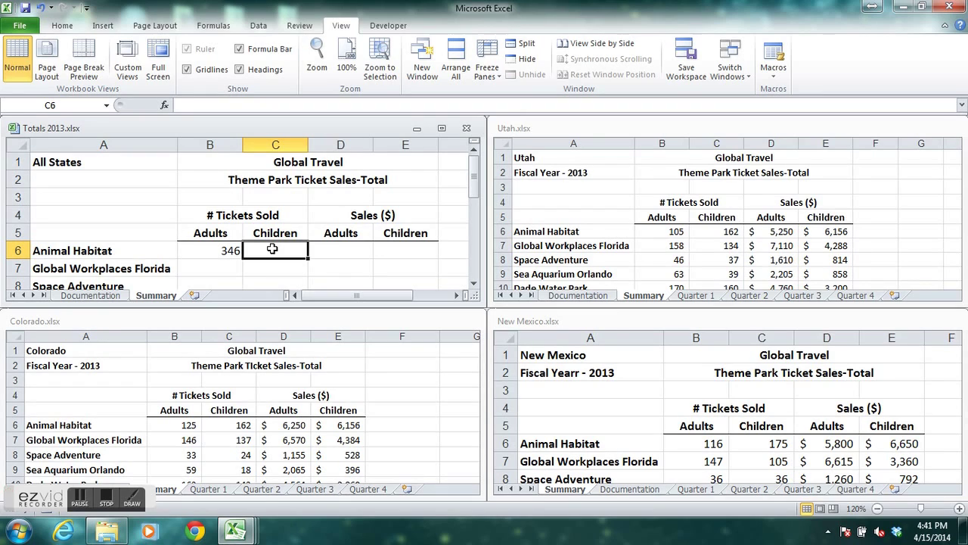
type("=")
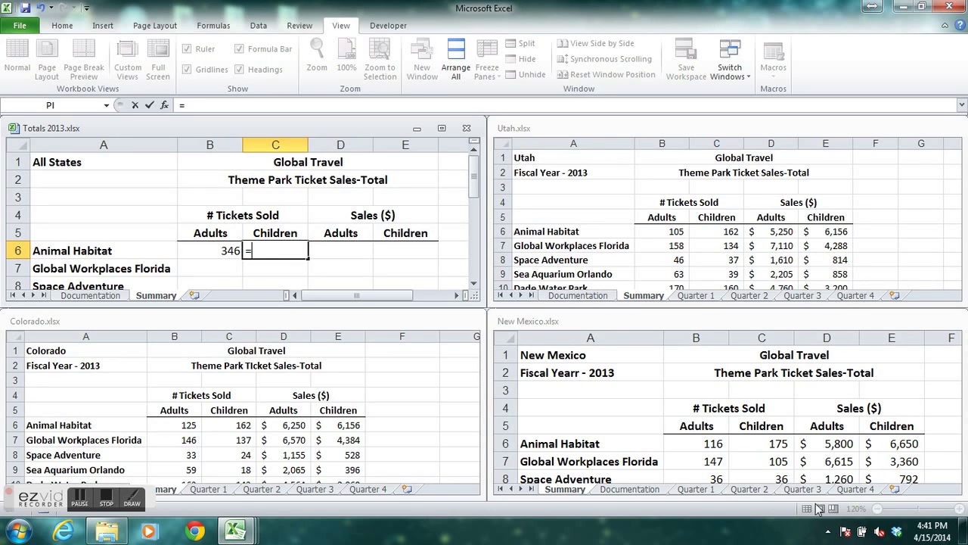
left_click(770, 445)
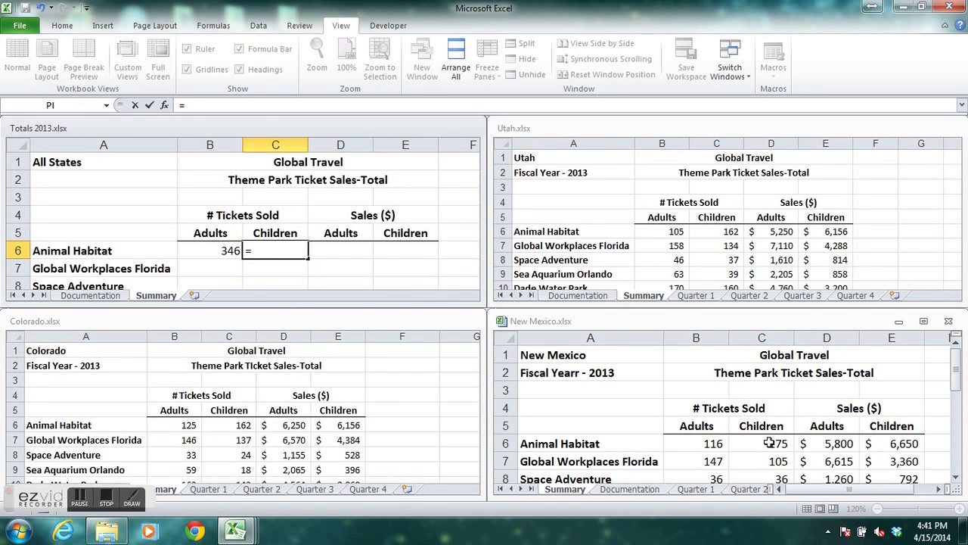
left_click(770, 443)
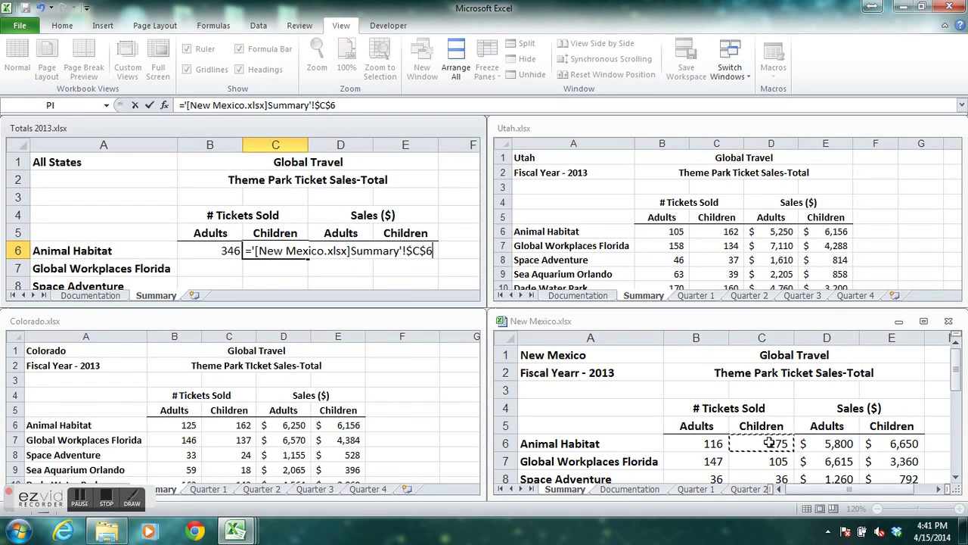
type("+")
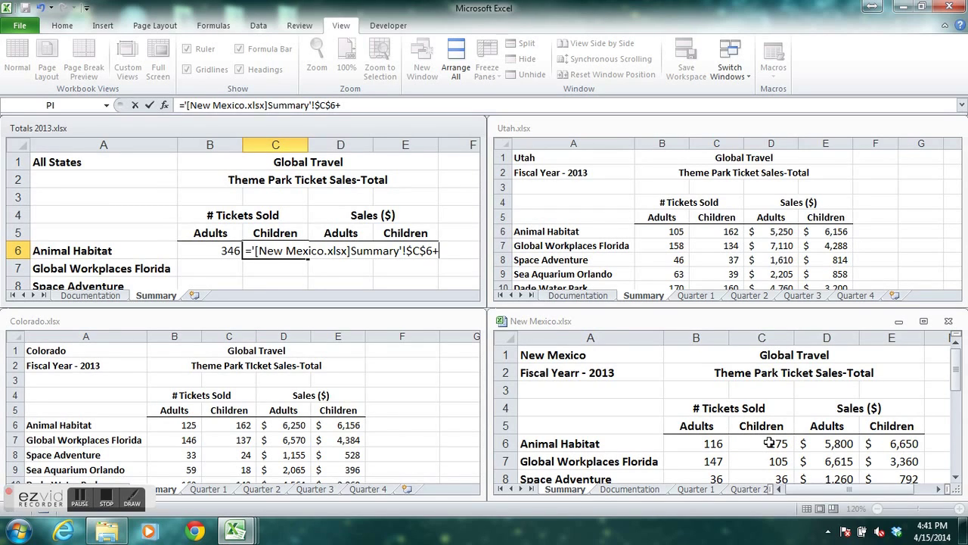
left_click(233, 425)
left_click(233, 425)
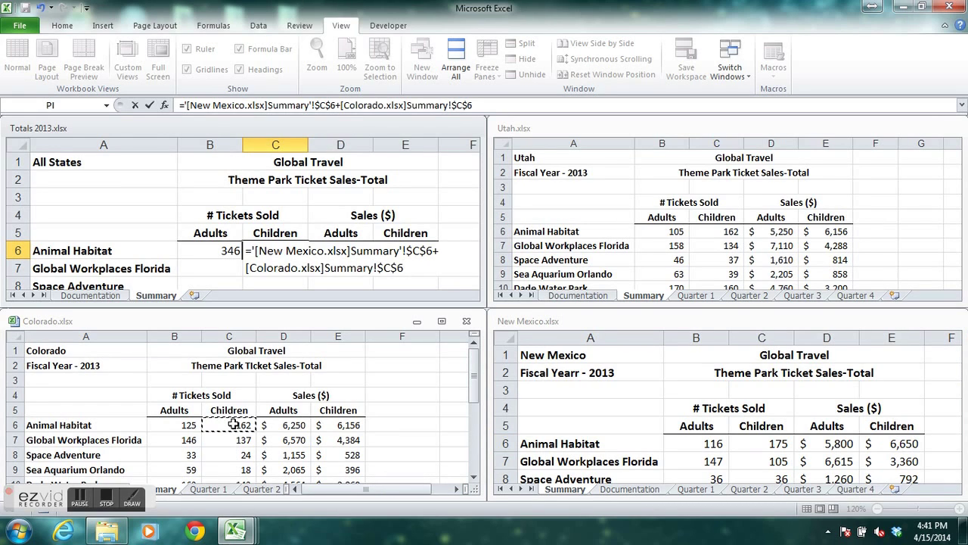
type("+")
left_click(724, 233)
left_click(724, 233)
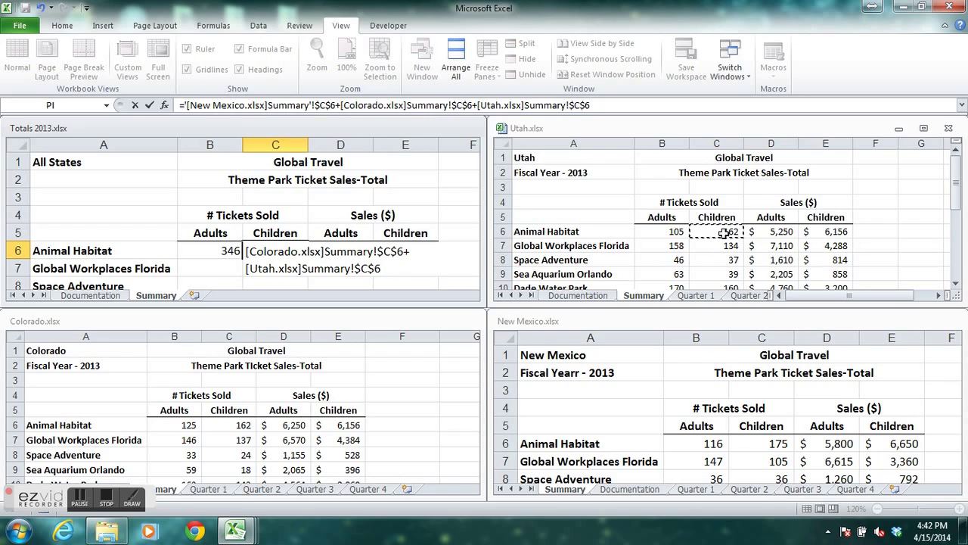
left_click(149, 109)
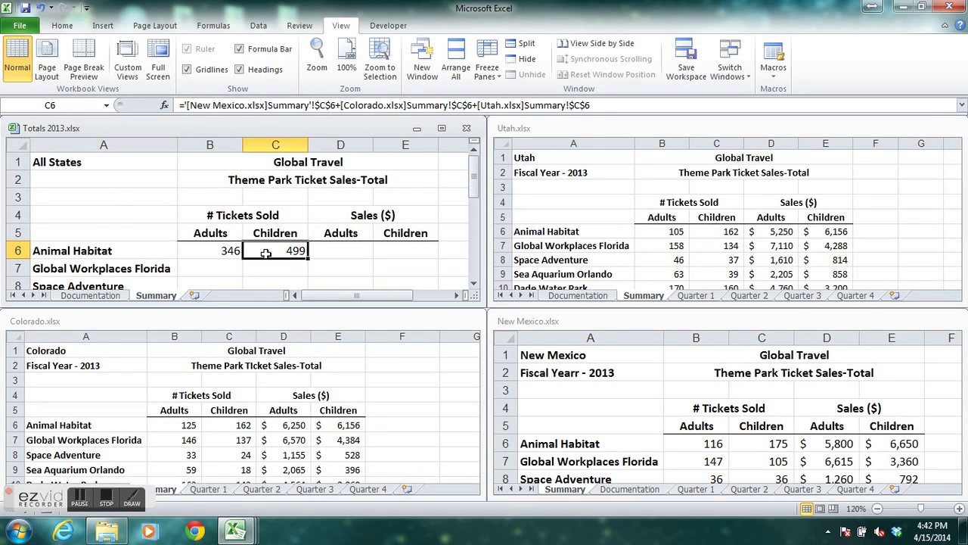
- In D6 of the Totals 2013 Summary sheet, enter a formula adding Summary cell $D$6 of New Mexico.xlsx, Colorado.xlsx and Utah.xlsx
left_click(351, 249)
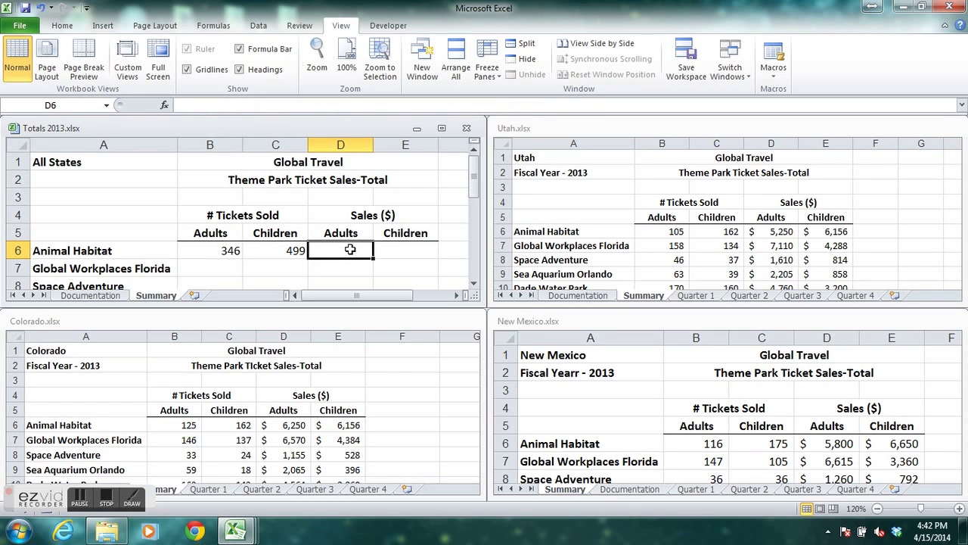
type("=")
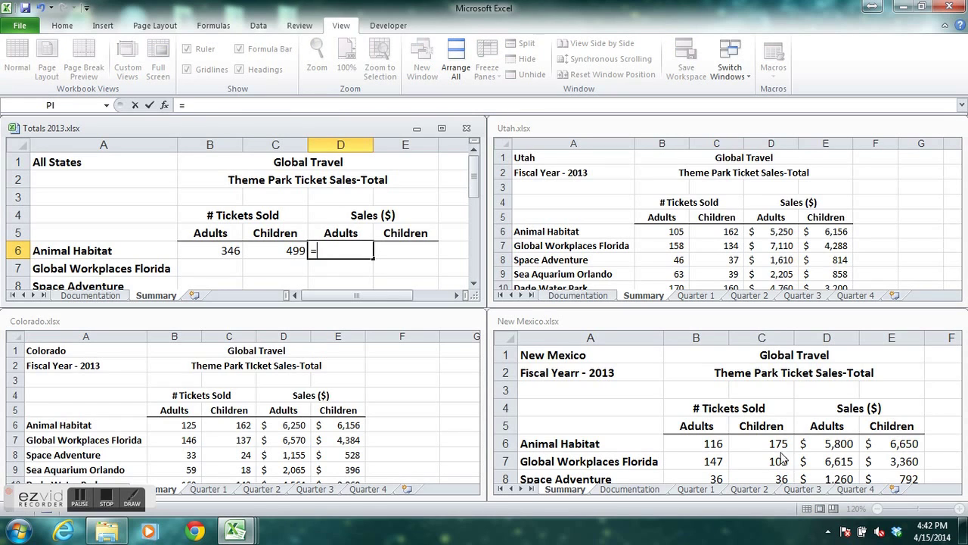
left_click(842, 445)
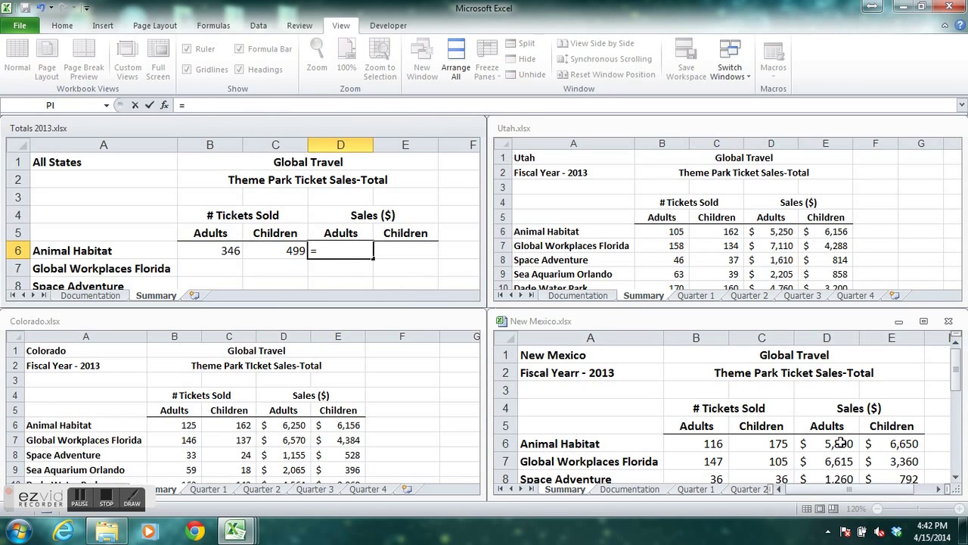
left_click(841, 444)
type("+")
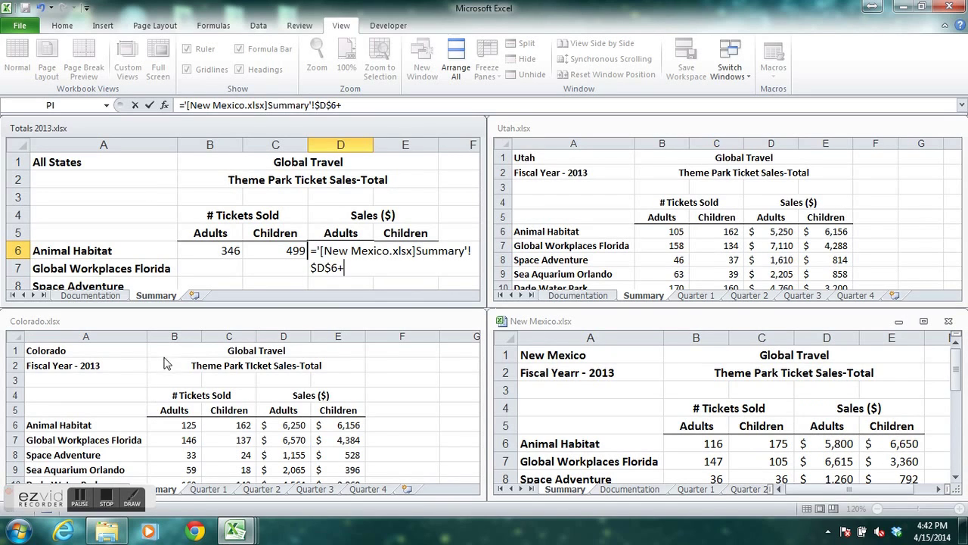
left_click(288, 425)
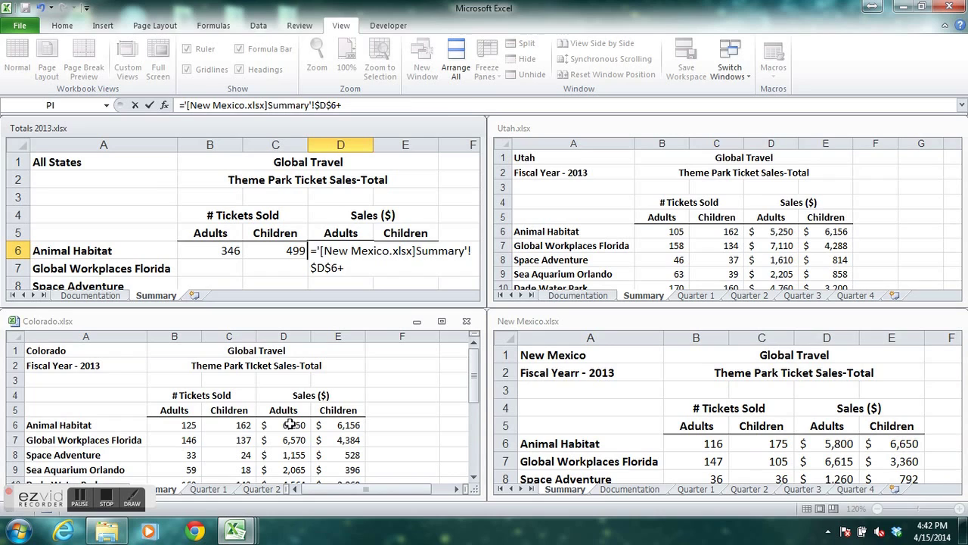
left_click(290, 425)
type("+")
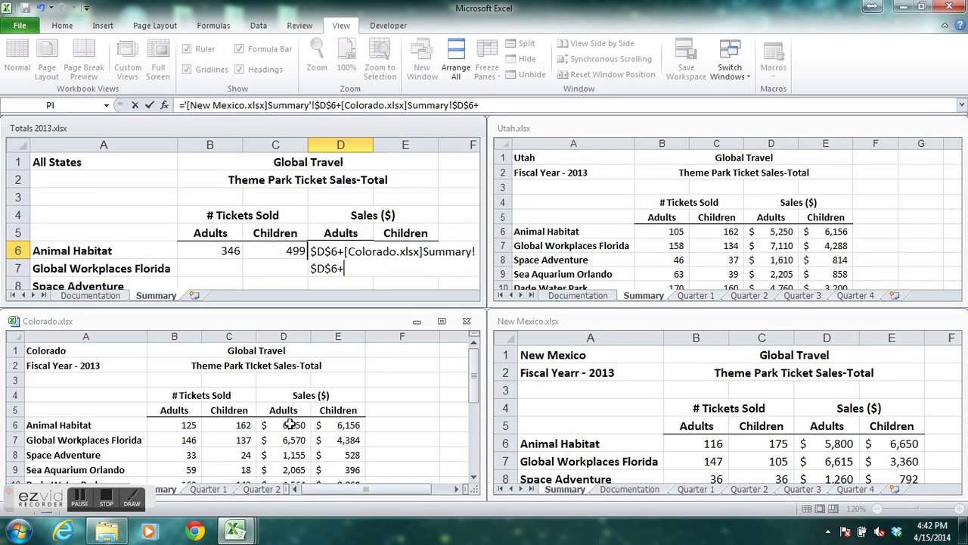
left_click(791, 237)
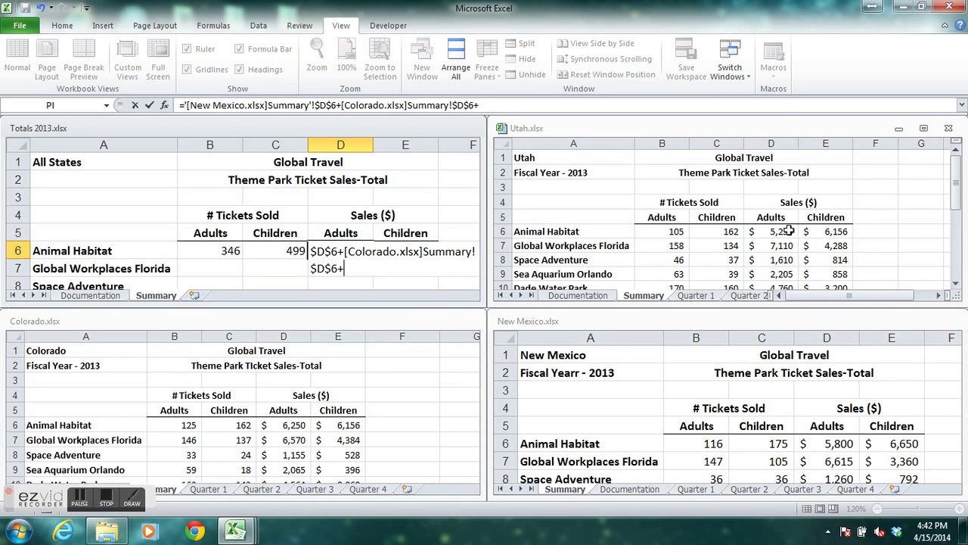
left_click(786, 233)
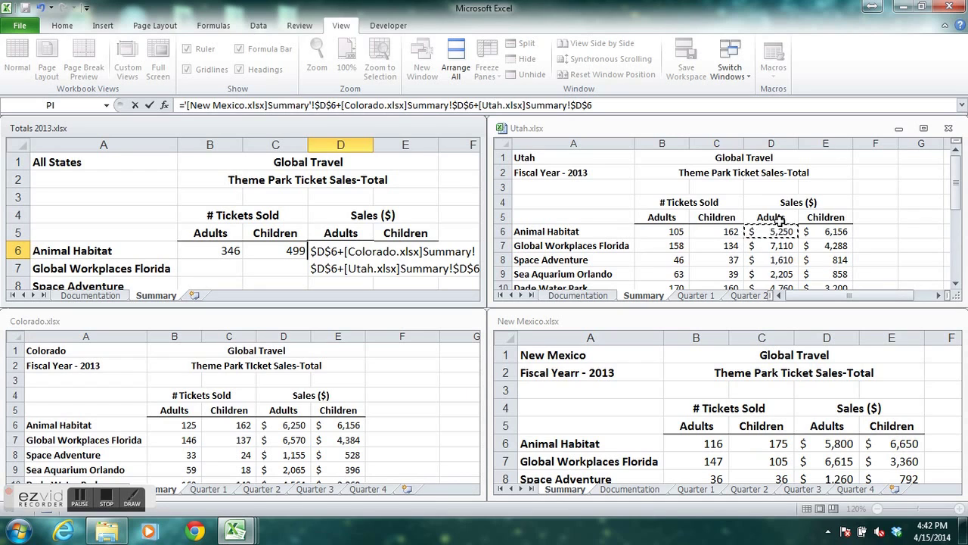
left_click(149, 105)
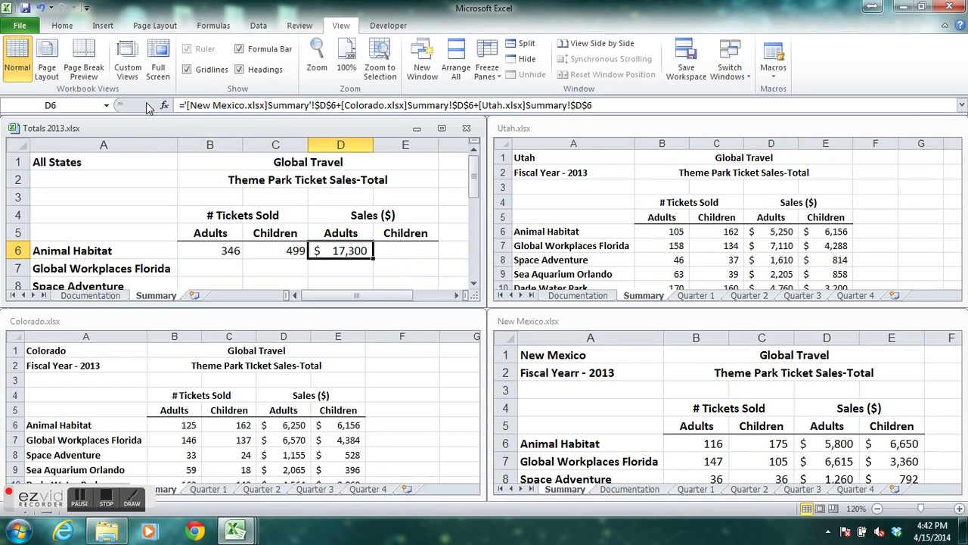
- In E6 of the Totals 2013 Summary sheet, enter a formula adding Summary cell $E$6 of New Mexico.xlsx, Colorado.xlsx and Utah.xlsx
left_click(402, 249)
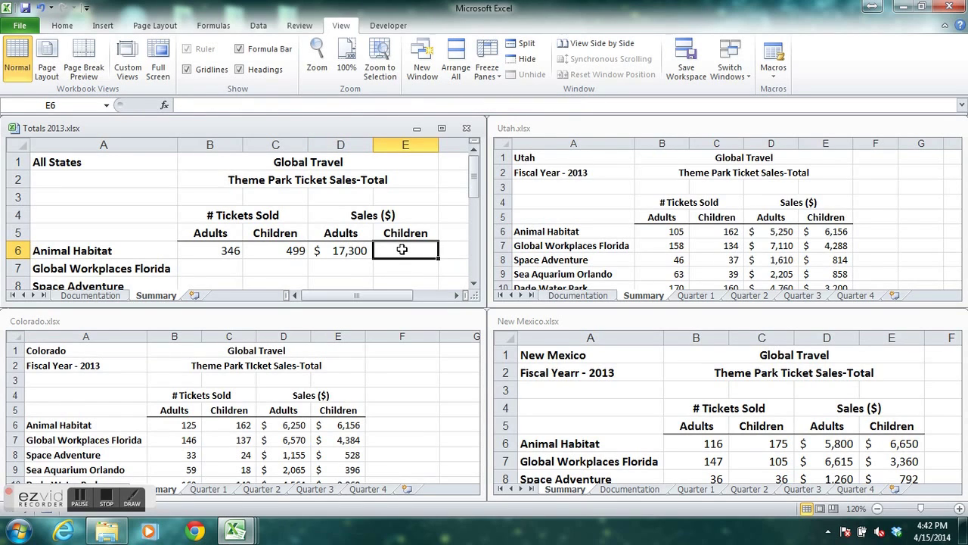
type("=")
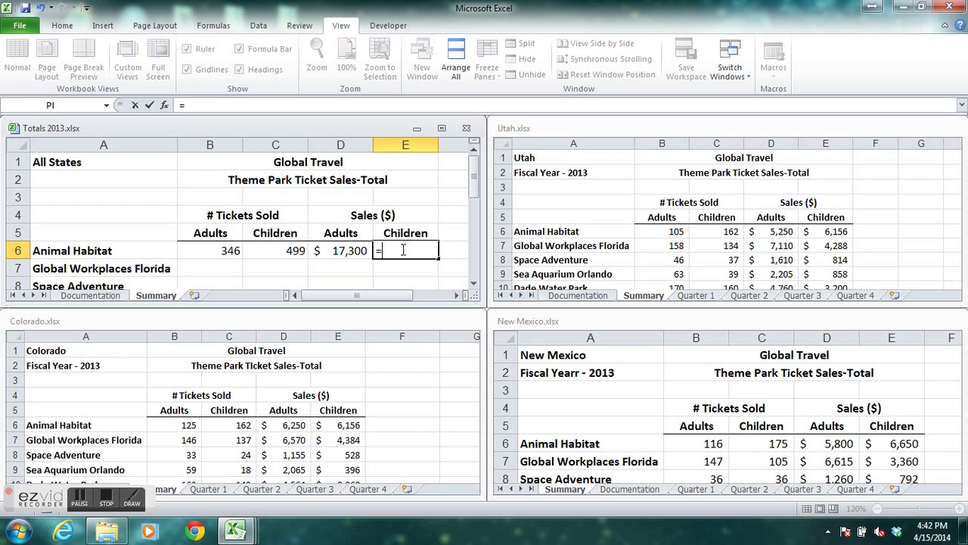
left_click(905, 445)
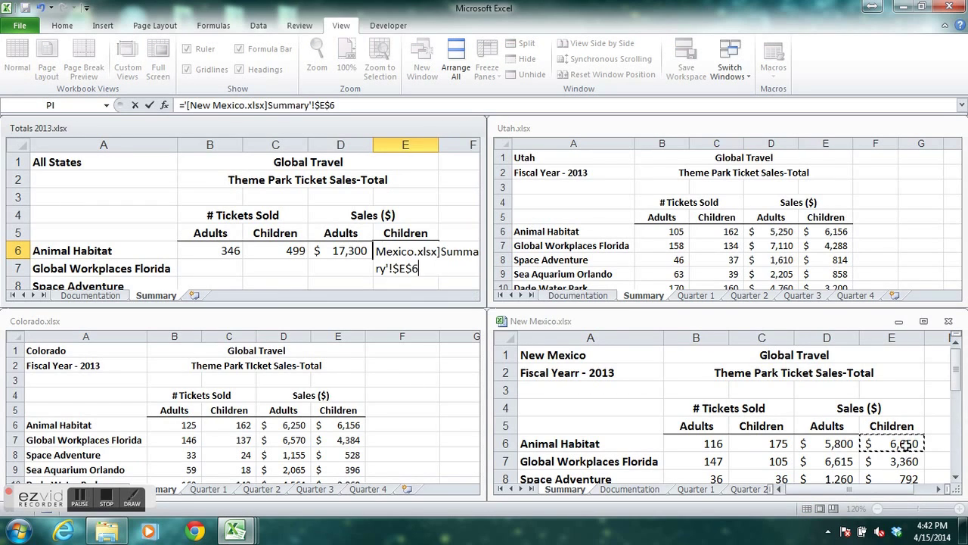
type("+")
left_click(331, 430)
left_click(340, 425)
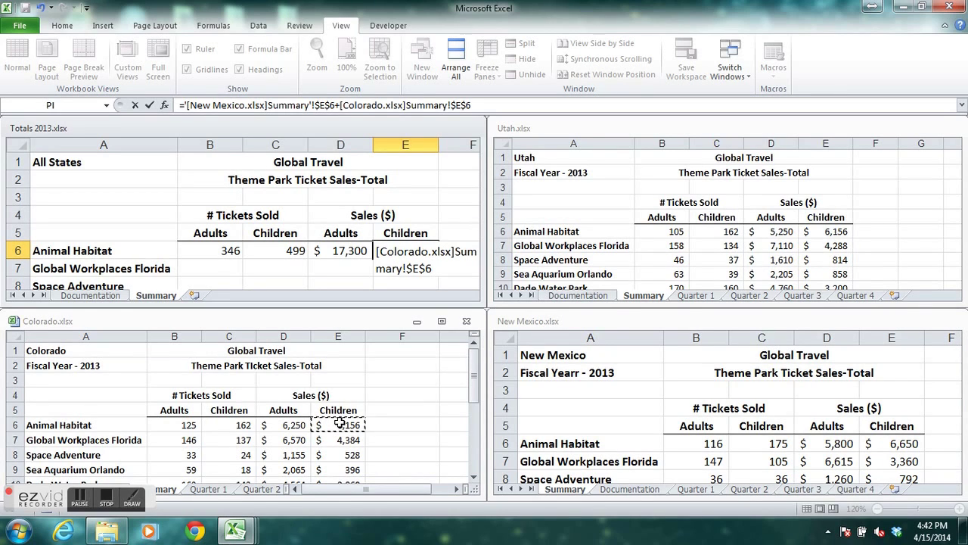
type("+")
left_click(840, 235)
left_click(839, 232)
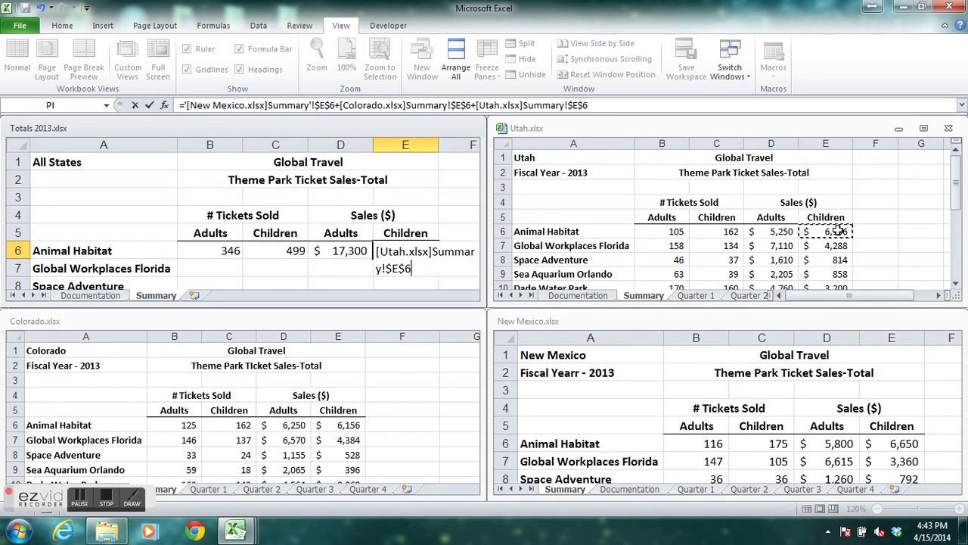
left_click(150, 108)
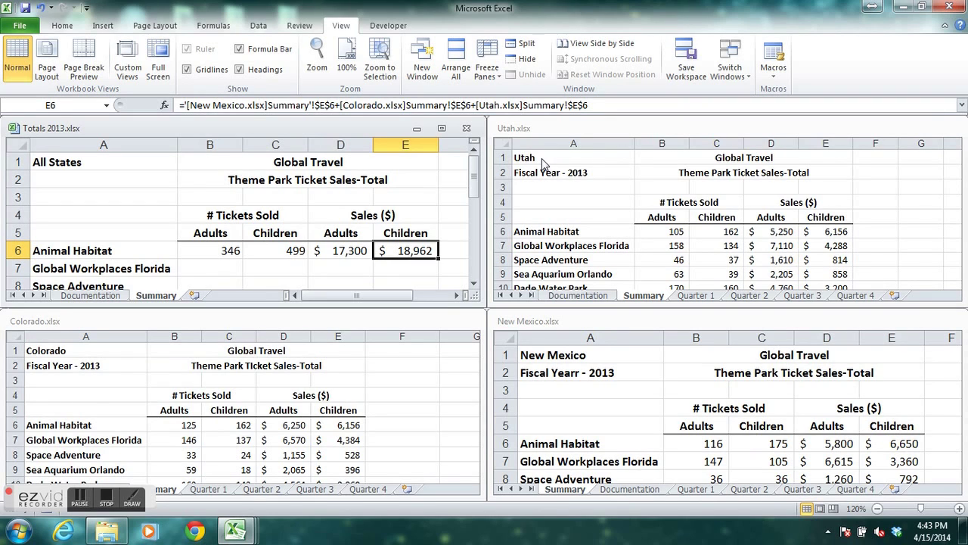
- Try filling the B6 formula down to B7 on the Totals 2013 Summary sheet, and clear B7 again
left_click(213, 261)
left_click(223, 253)
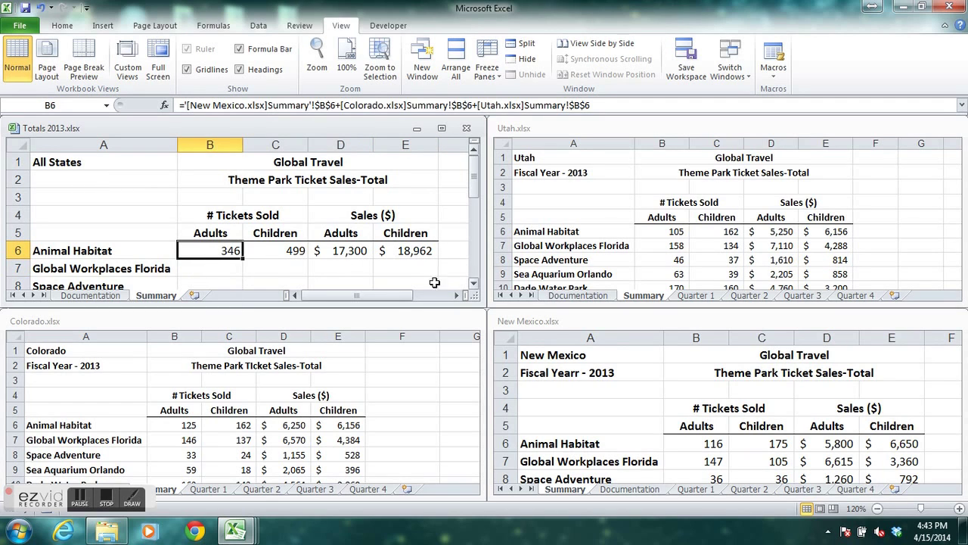
left_click_drag(242, 259, 244, 270)
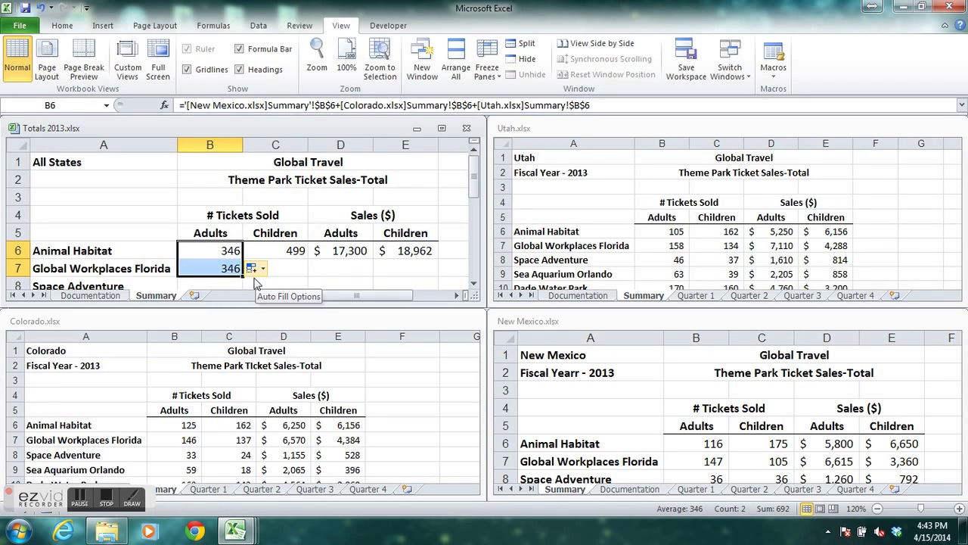
left_click(227, 270)
key("Delete")
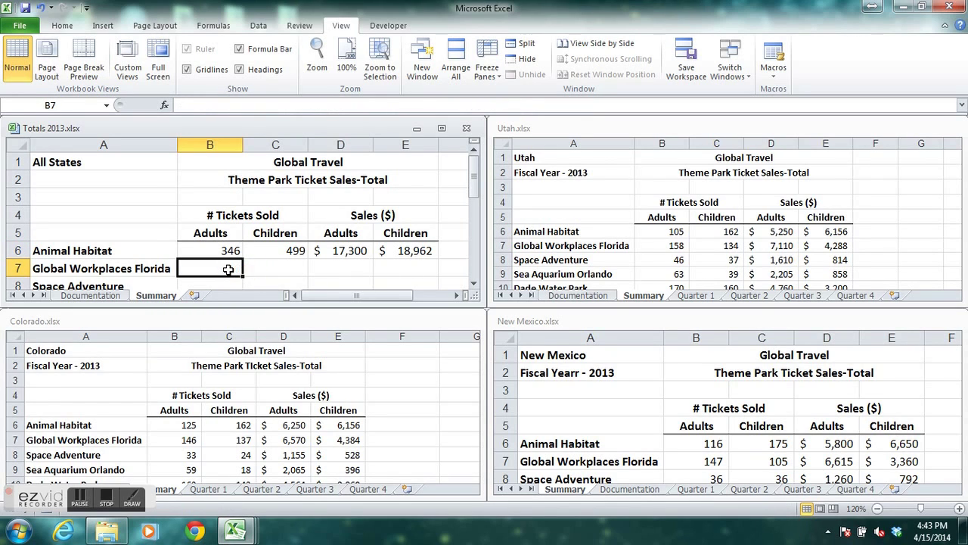
- Change all three external references in the B6 formula of Totals 2013 to the mixed reference $B6
left_click(223, 251)
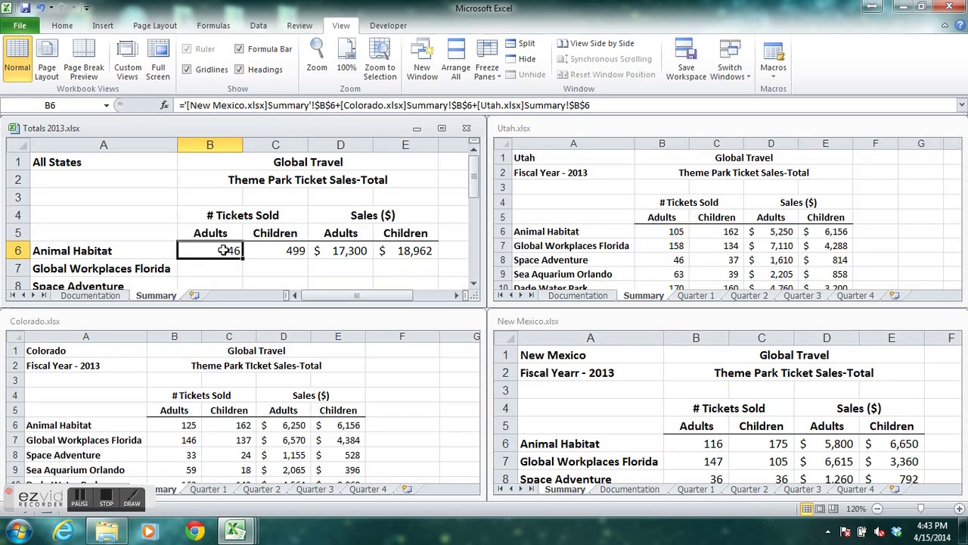
left_click(327, 106)
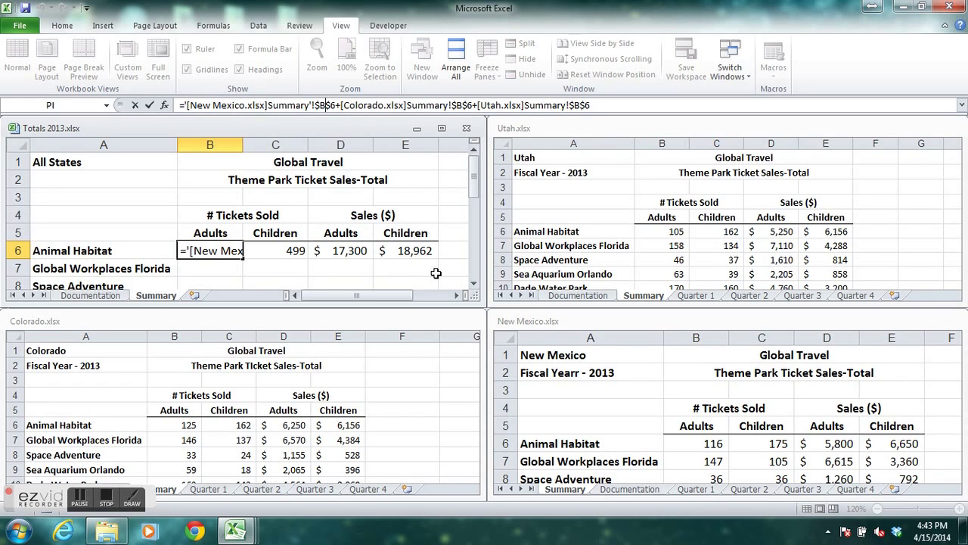
key("F4")
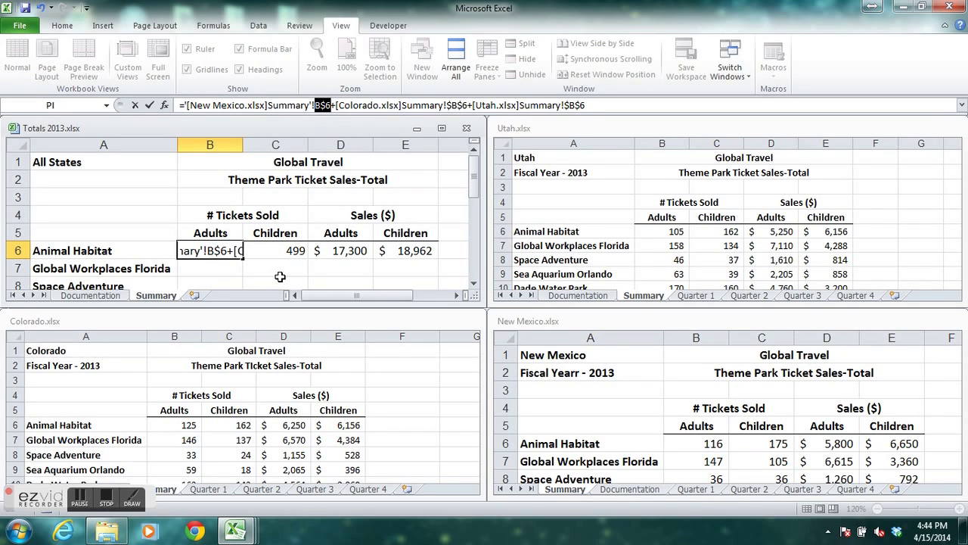
key("F4")
left_click(460, 106)
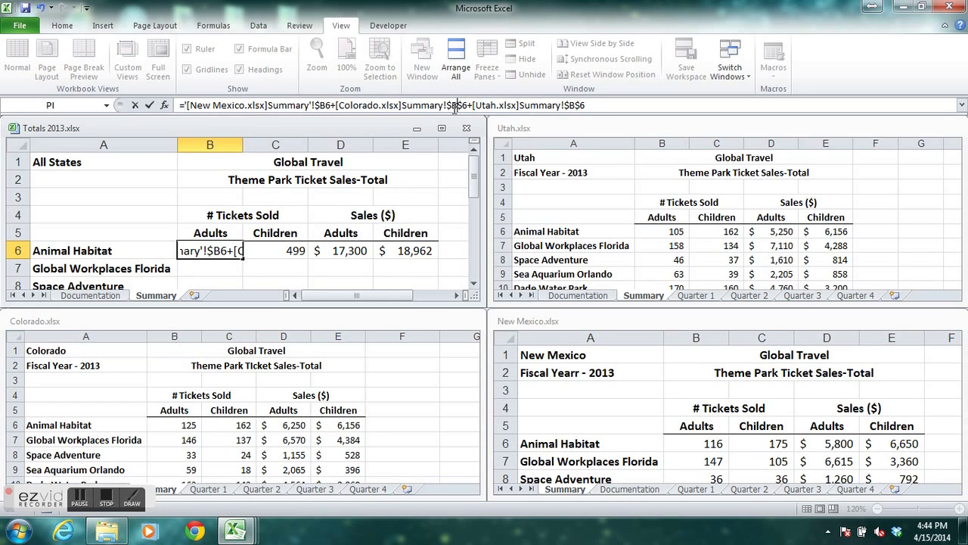
key("F4")
key("F4")
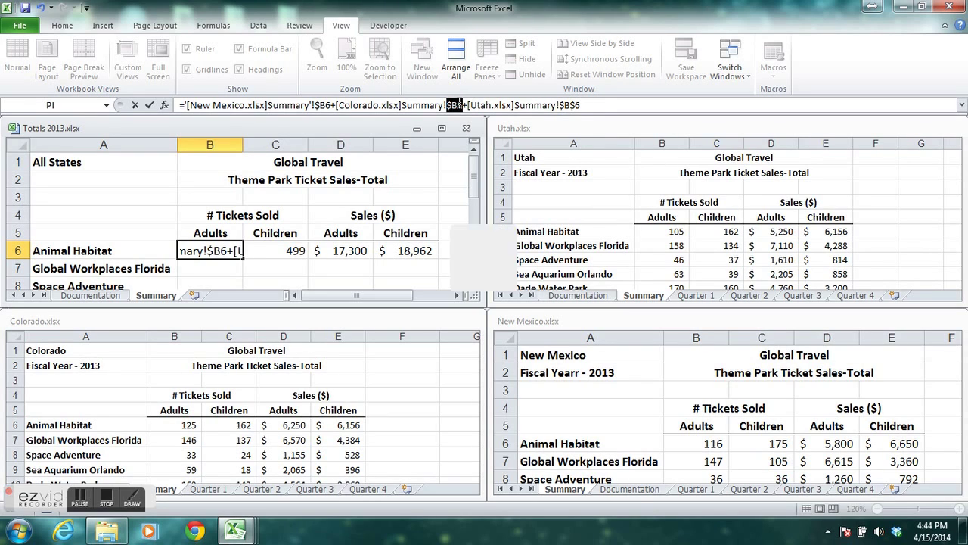
left_click(575, 106)
key("F4")
key("F4")
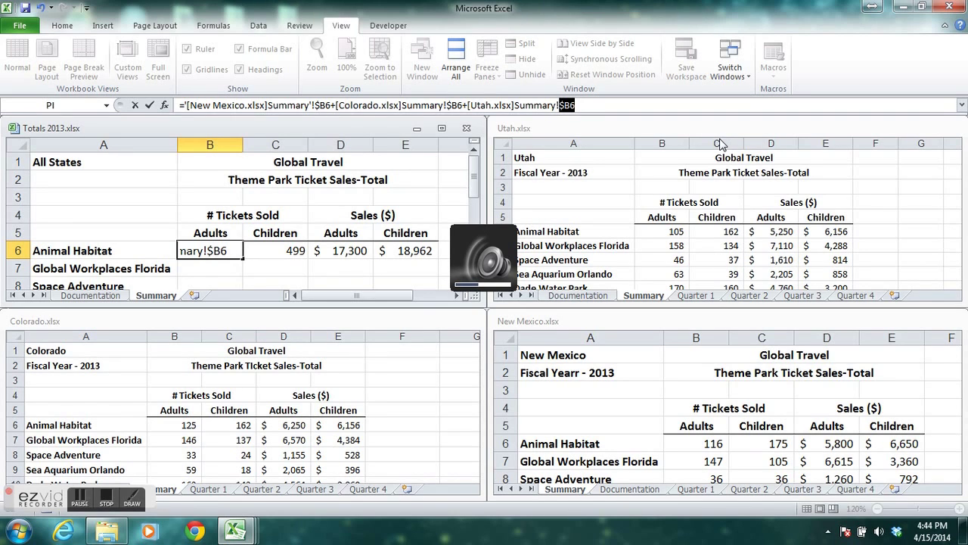
left_click(150, 106)
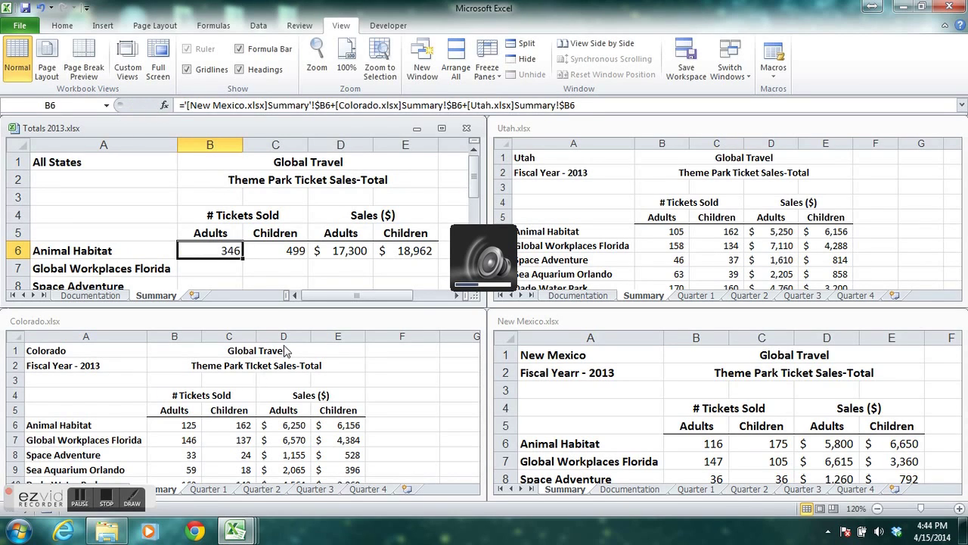
- Change the New Mexico, Colorado and Utah references in the C6 formula of Totals 2013 to the mixed reference $C6
left_click(277, 253)
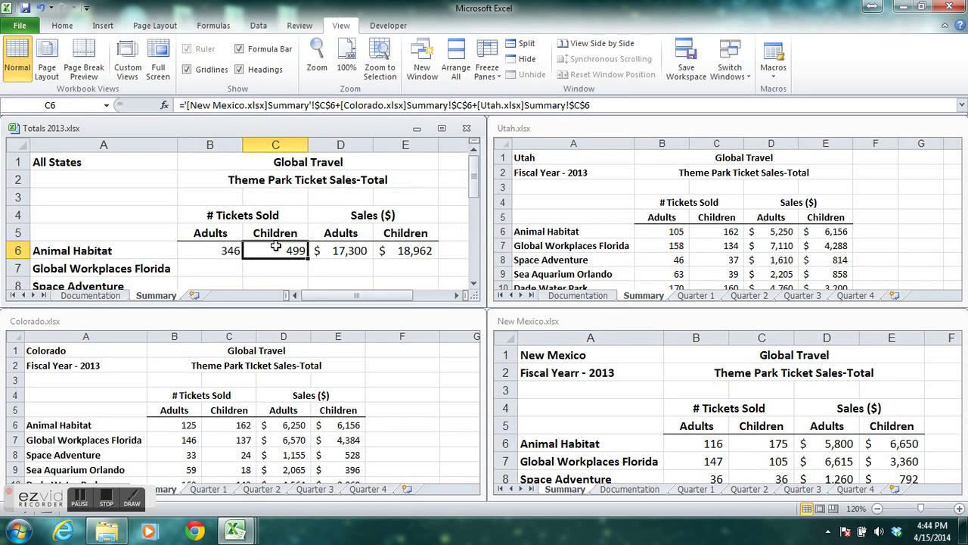
left_click(323, 111)
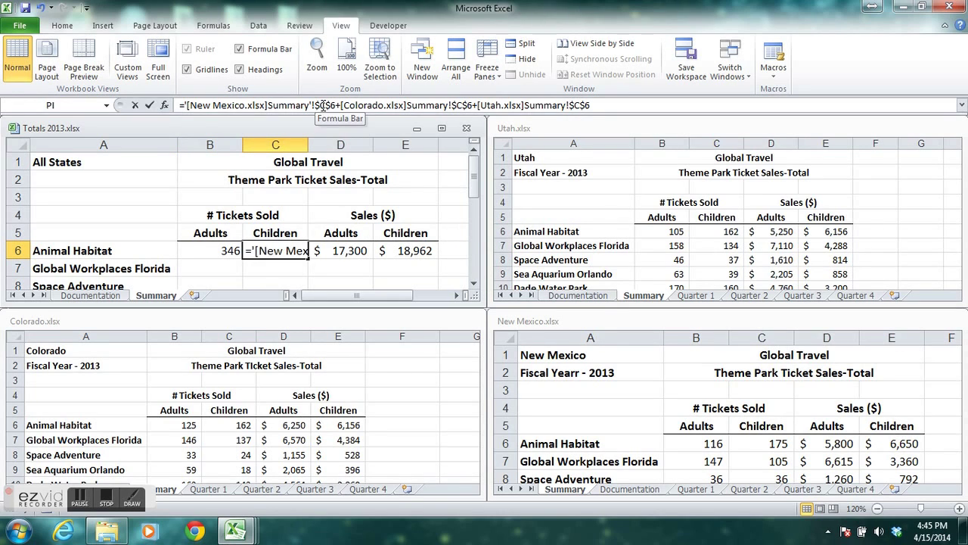
key("F4")
key("F4")
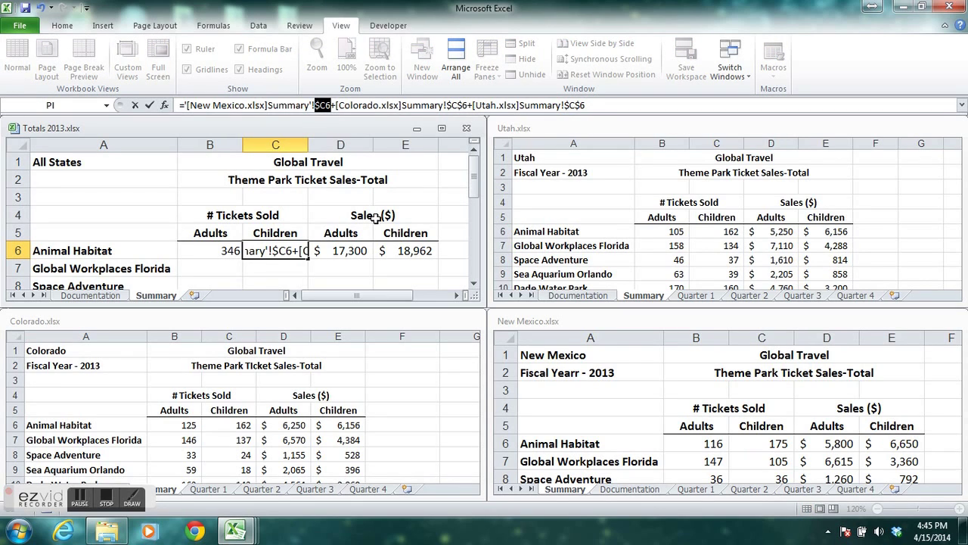
left_click(460, 106)
key("F4")
key("F4")
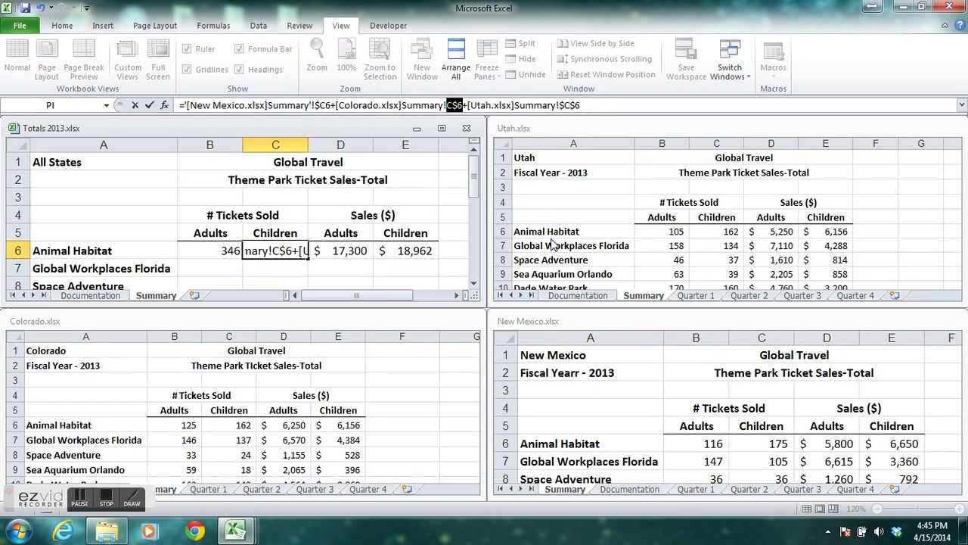
left_click(571, 106)
key("F4")
key("F4")
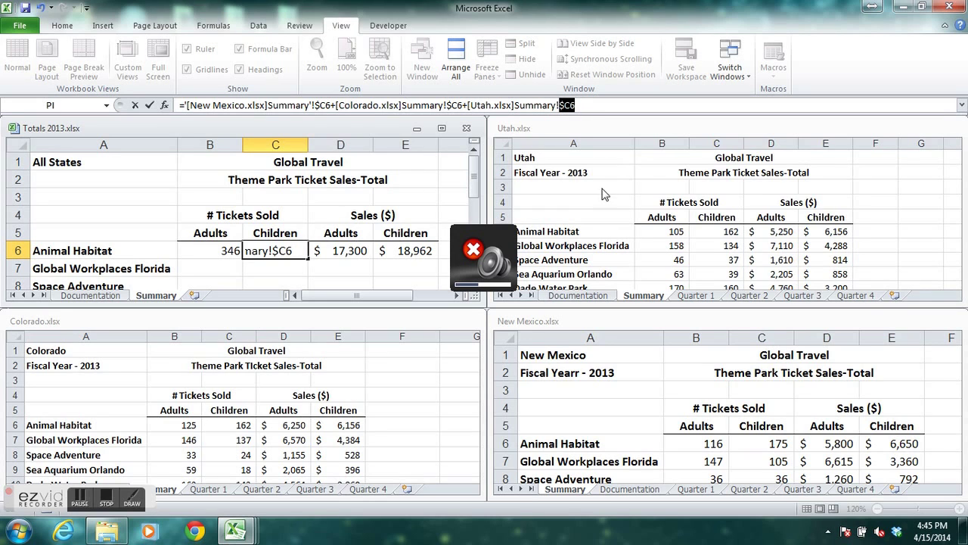
left_click(149, 106)
- Change the New Mexico, Colorado and Utah references in the D6 formula of Totals 2013 to the mixed reference $D6
left_click(342, 251)
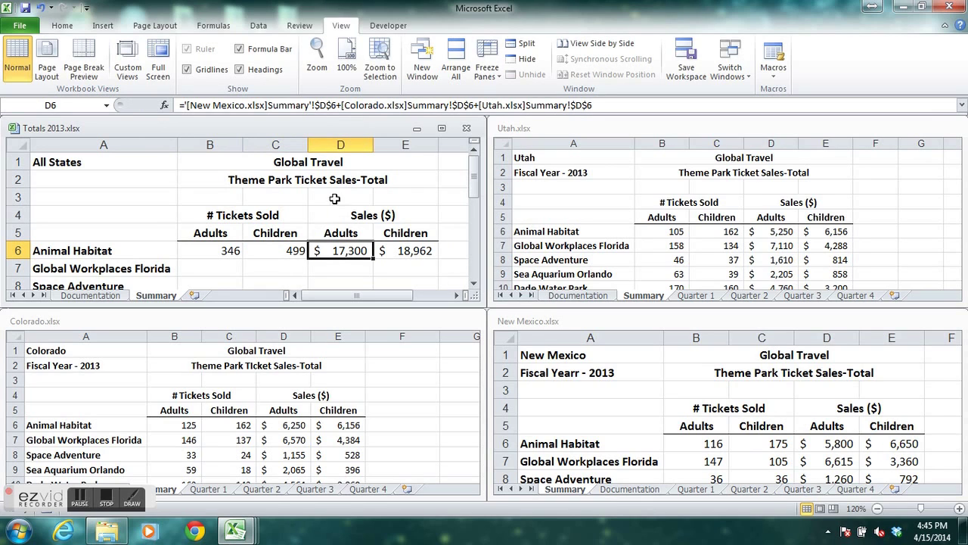
left_click(327, 105)
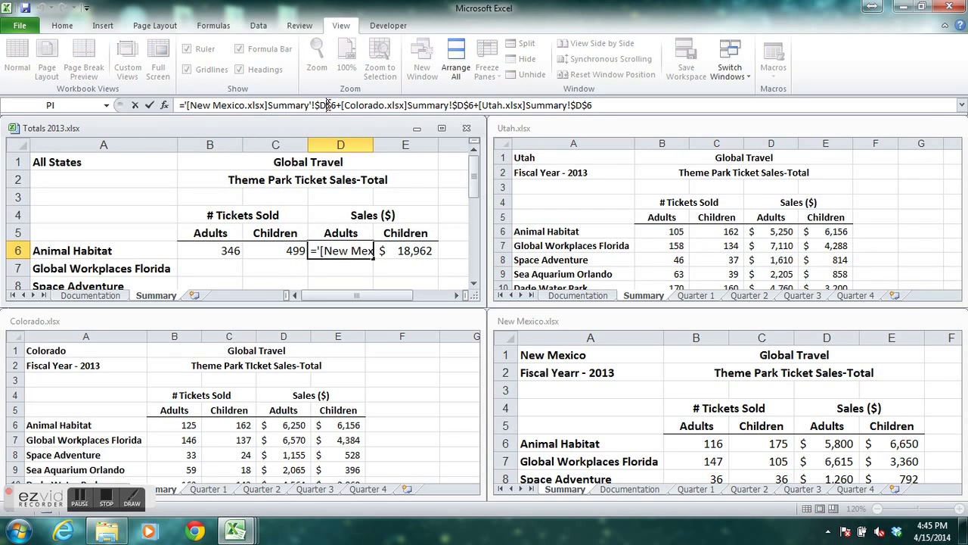
key("F4")
key("F4")
left_click(463, 105)
key("F4")
key("F4")
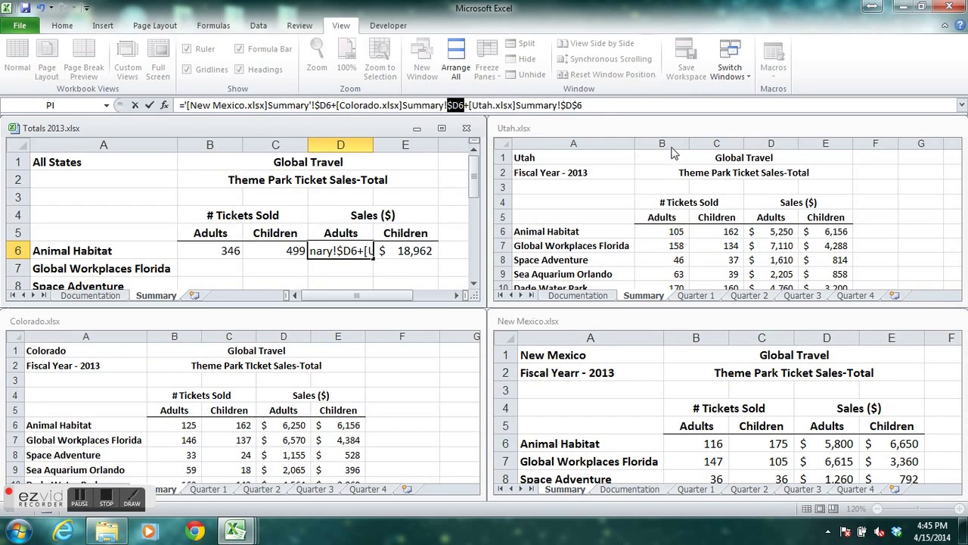
left_click(580, 106)
key("F4")
key("F4")
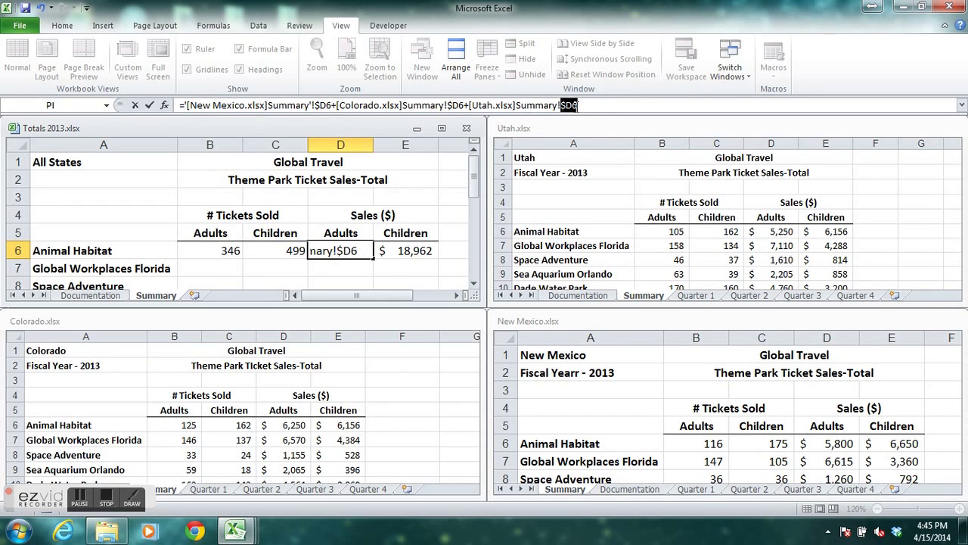
left_click(150, 106)
key("Right")
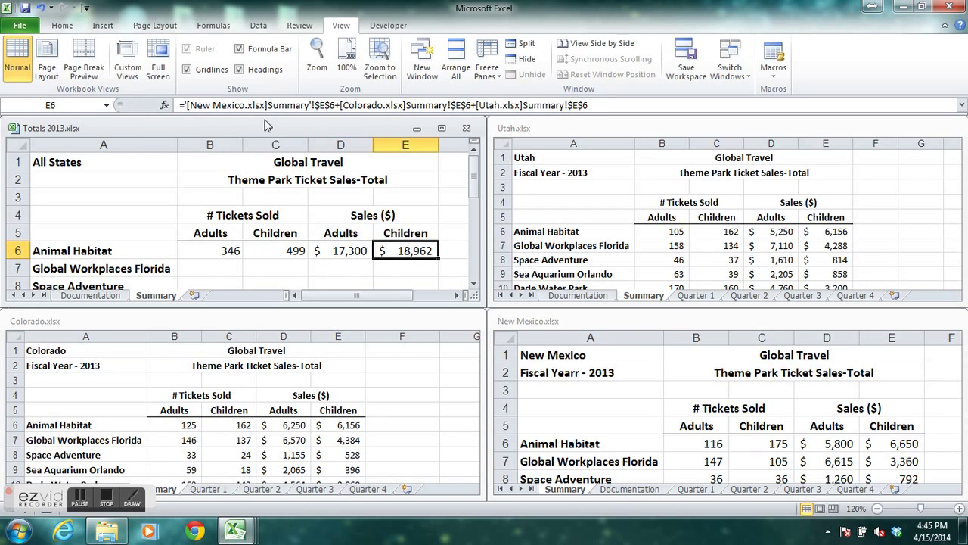
- Change the New Mexico, Colorado and Utah references in the E6 formula of Totals 2013 to the mixed reference $E6
left_click(327, 104)
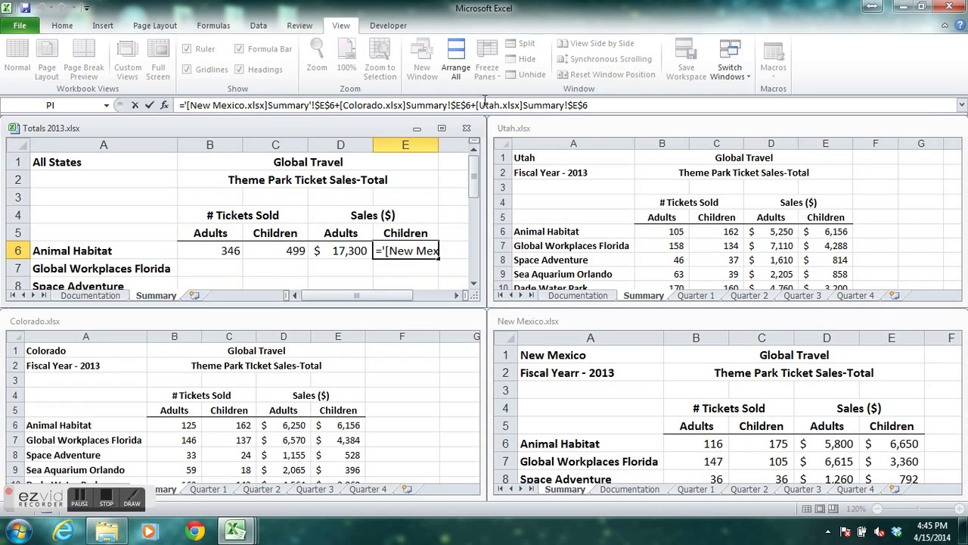
key("F4")
key("F4")
left_click(463, 106)
key("F4")
key("F4")
left_click(573, 105)
key("F4")
key("F4")
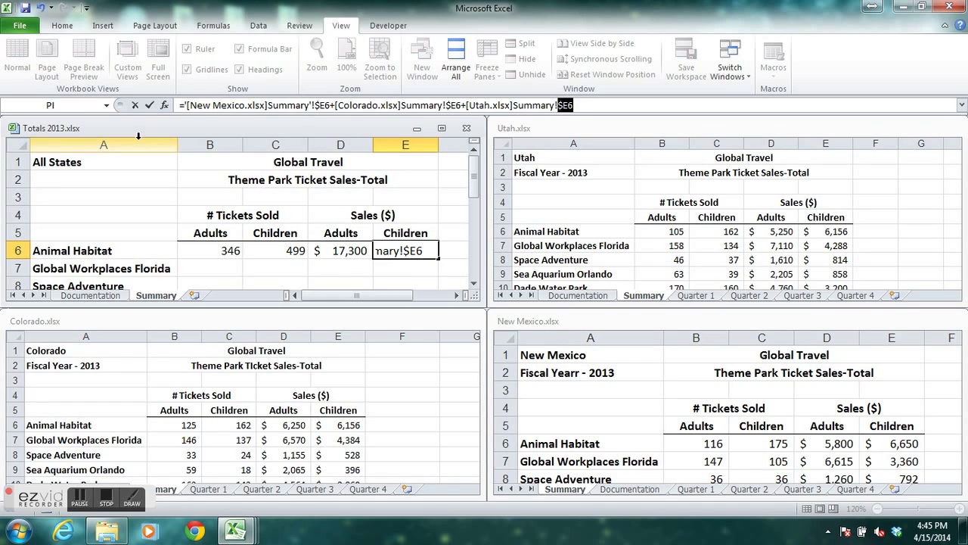
left_click(149, 105)
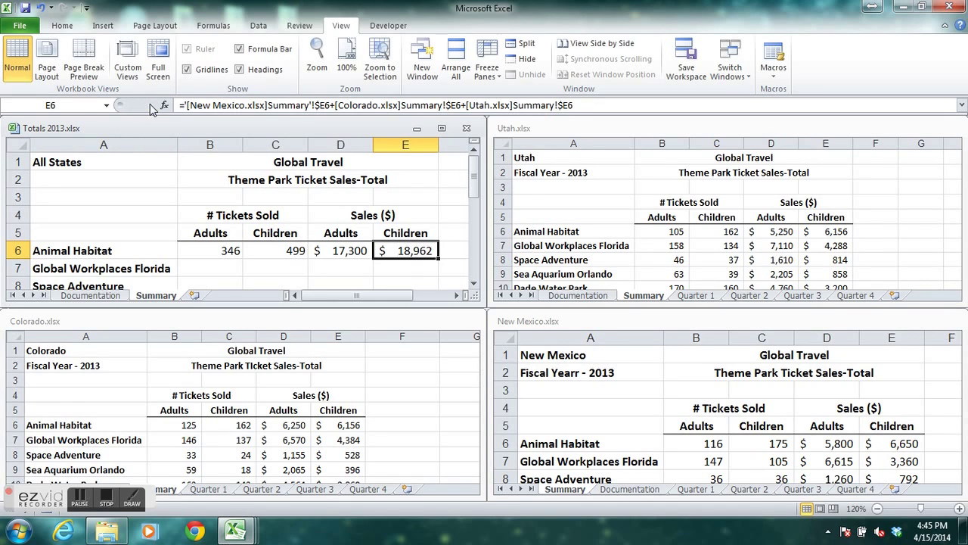
- Fill the Animal Habitat formulas in B6:E6 of Totals 2013 down through the Magic Playland row 12
left_click(475, 285)
left_click(475, 284)
left_click(475, 285)
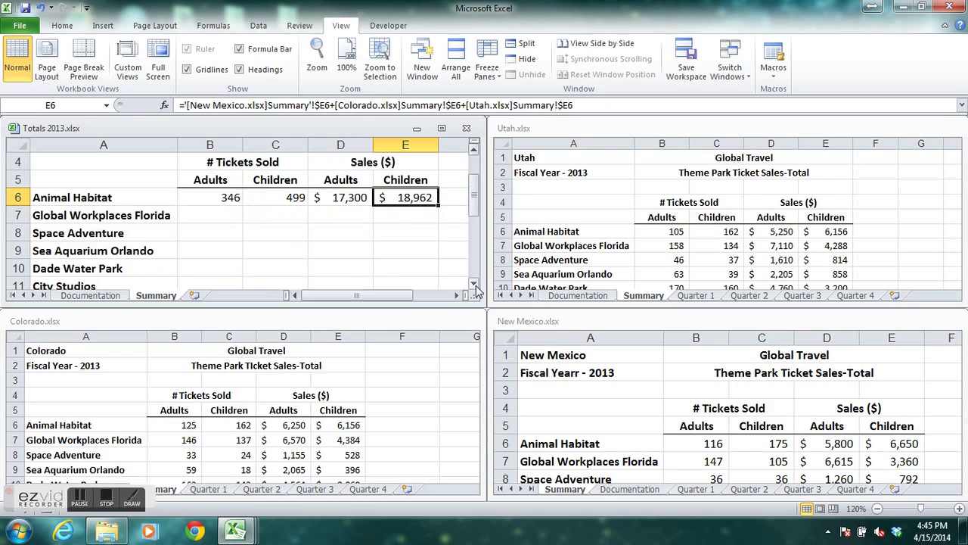
left_click(474, 285)
left_click(474, 284)
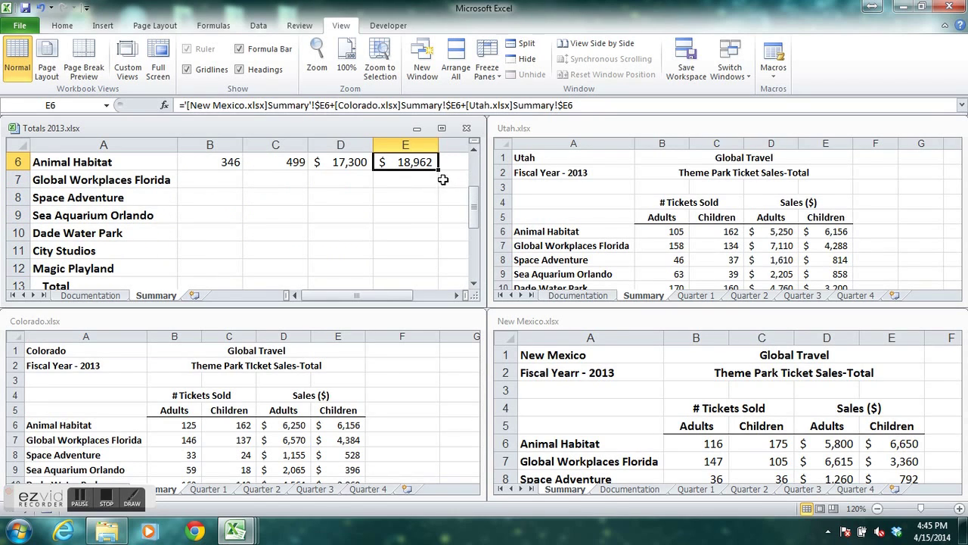
left_click_drag(225, 162, 404, 162)
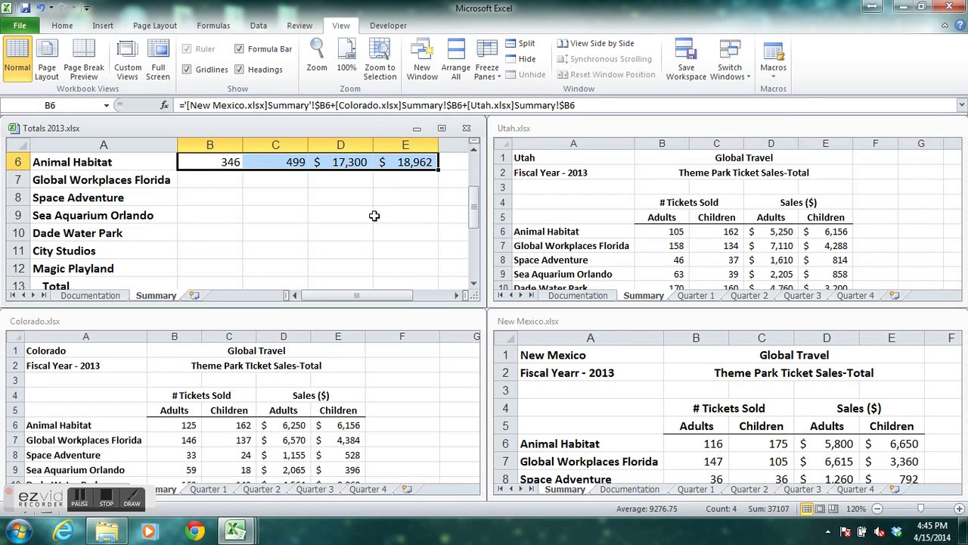
left_click_drag(440, 171, 441, 269)
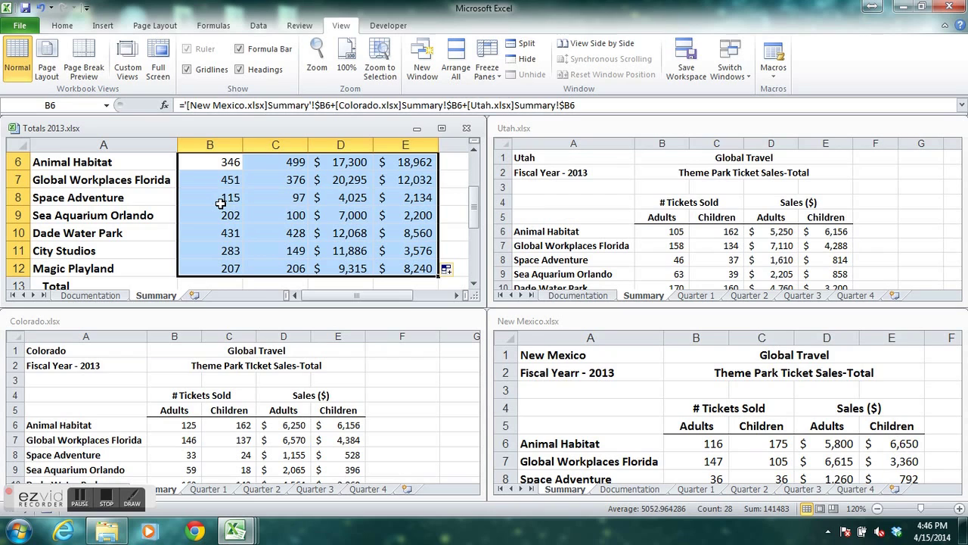
left_click(228, 160)
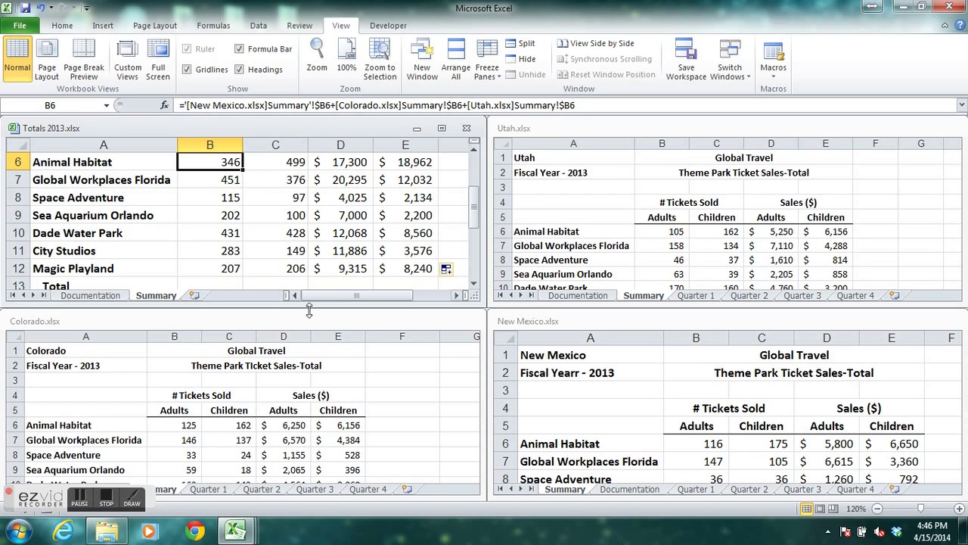
- Enter the formula =SUM(B6:B12) in the Total row cell B13 of the Totals 2013 Summary sheet
left_click(210, 282)
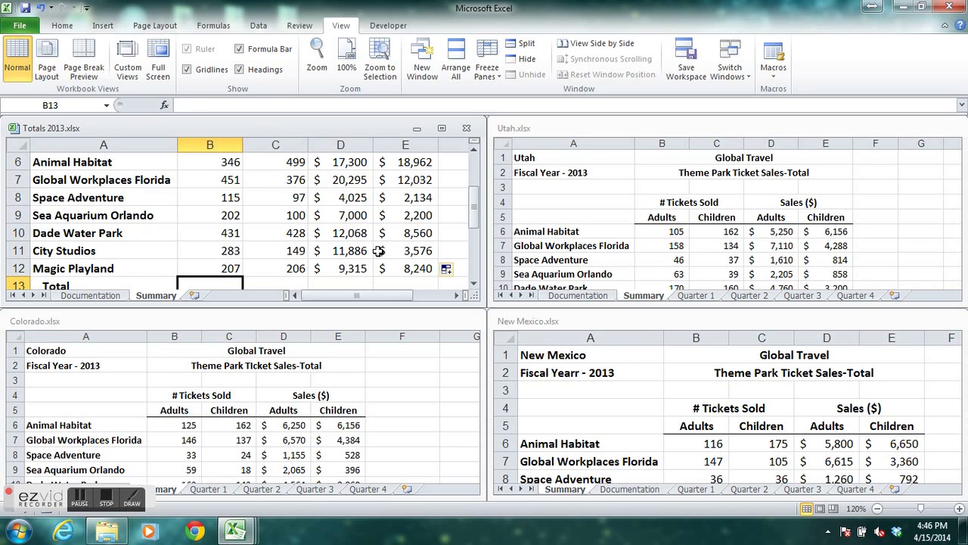
left_click(474, 286)
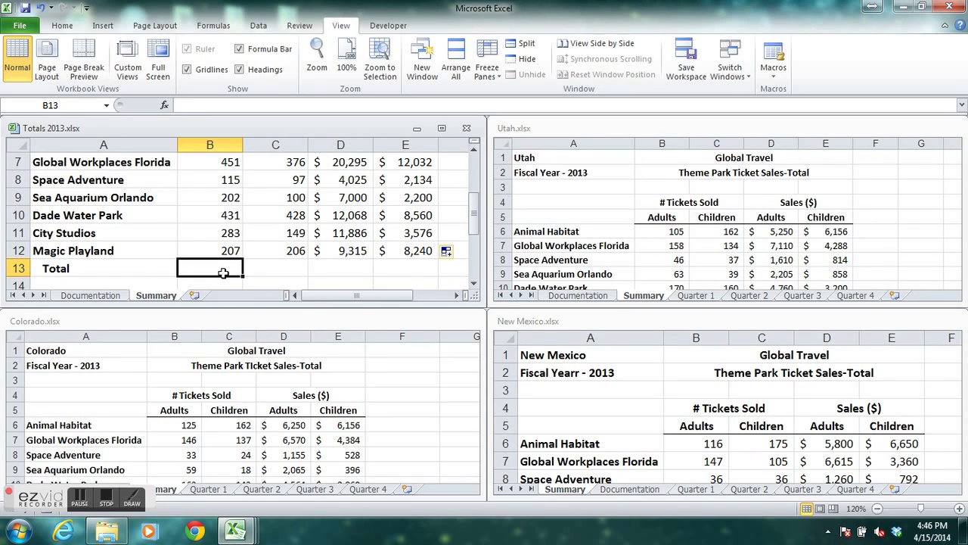
left_click(475, 152)
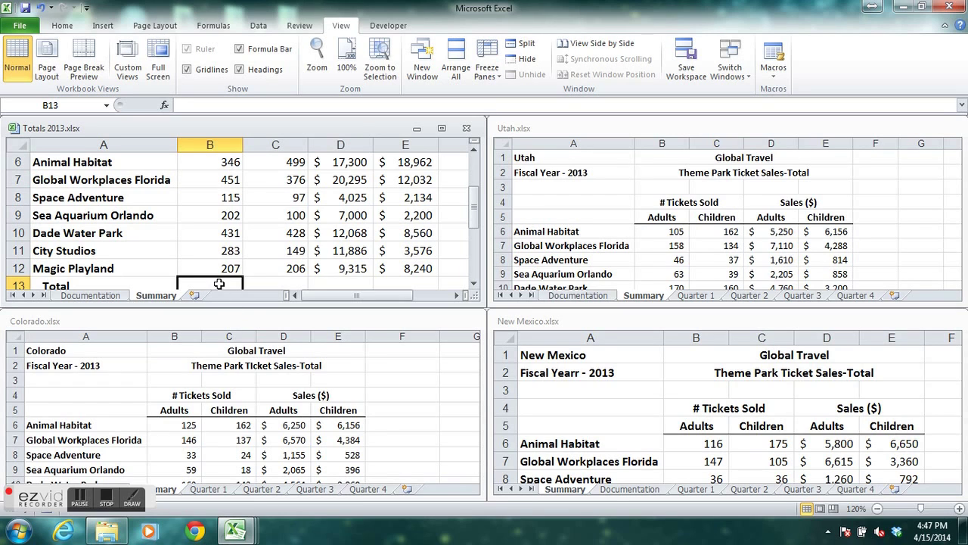
left_click(474, 285)
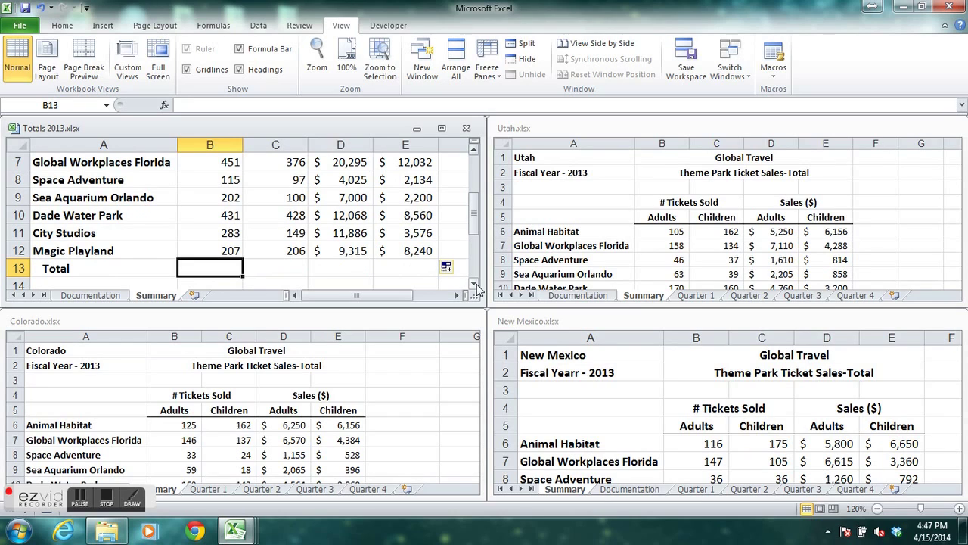
type("=")
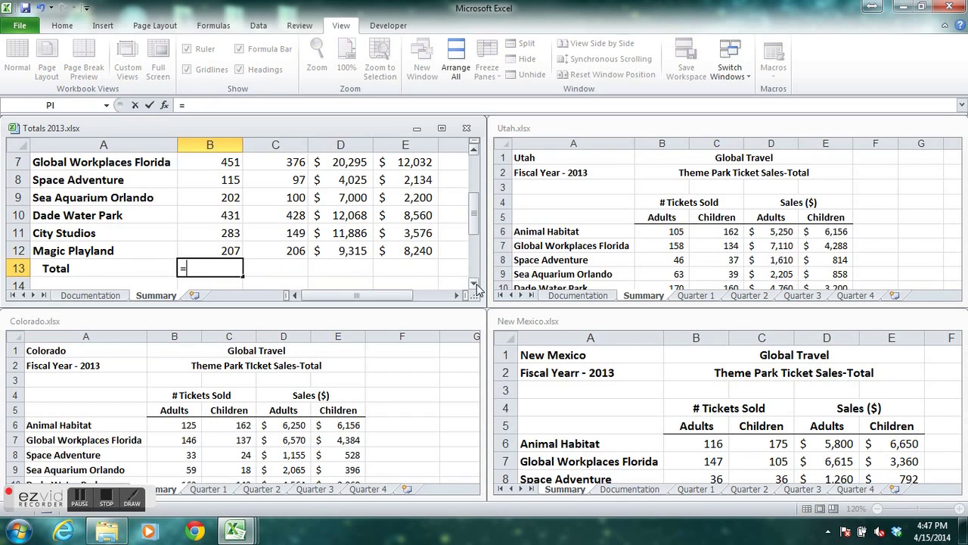
type("sum")
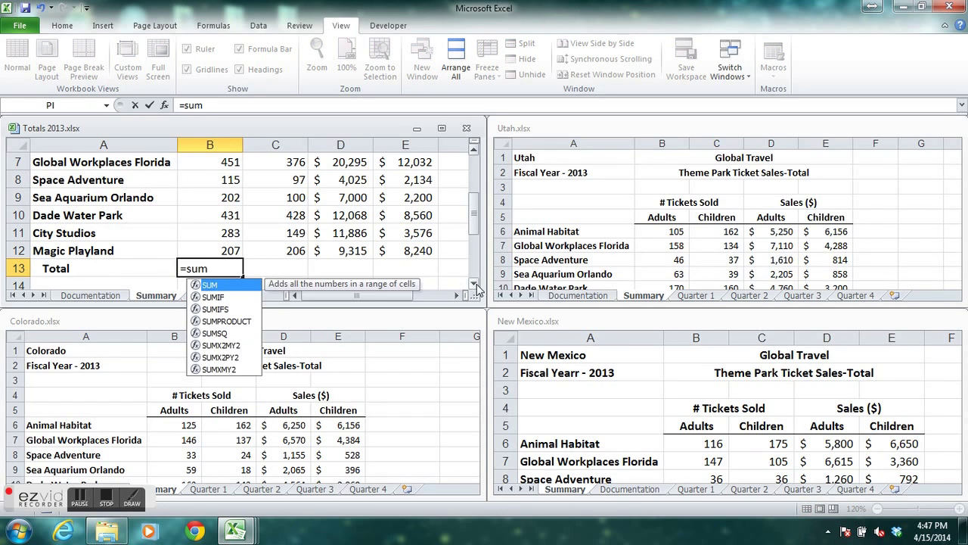
type("(b6:b12")
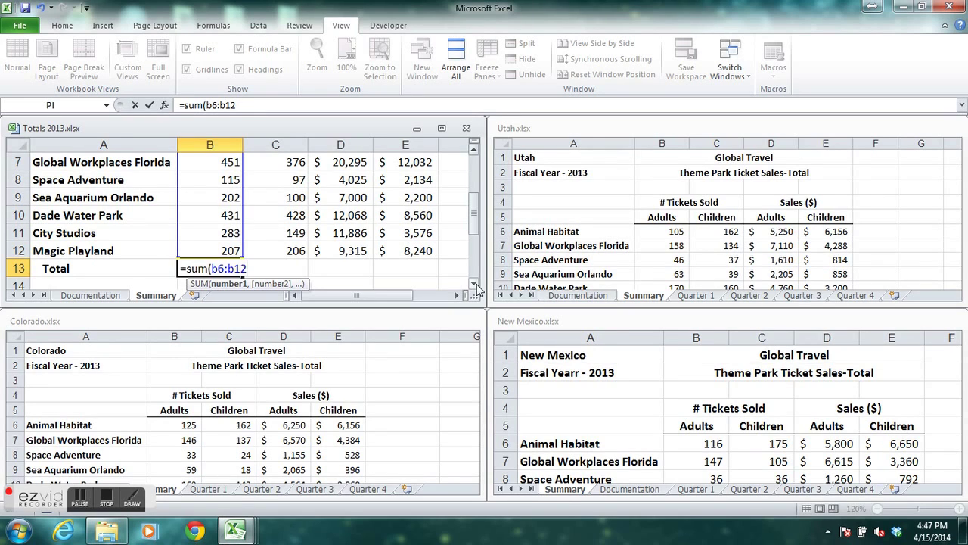
left_click(149, 105)
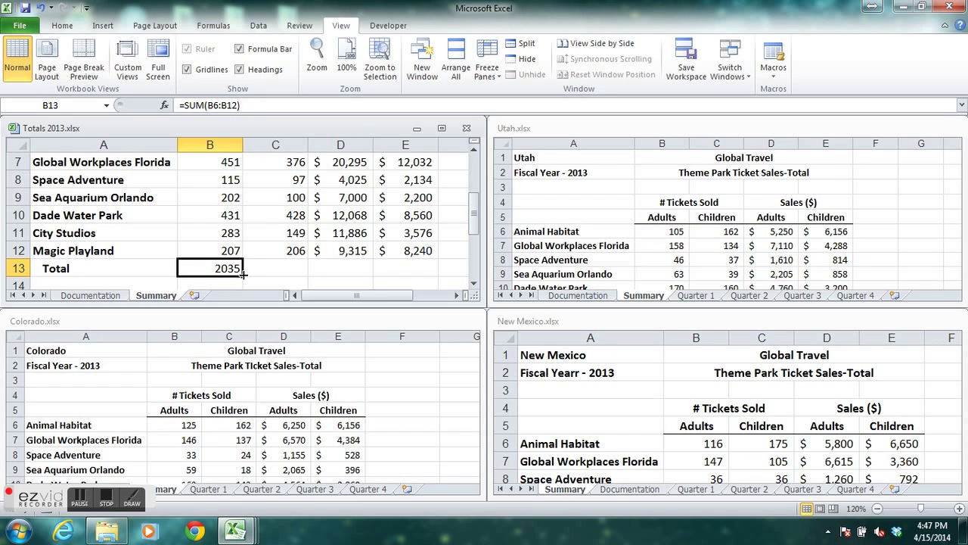
- Fill the B13 total formula across to E13 and check the copied formulas in C13, D13 and E13
left_click_drag(242, 274, 411, 275)
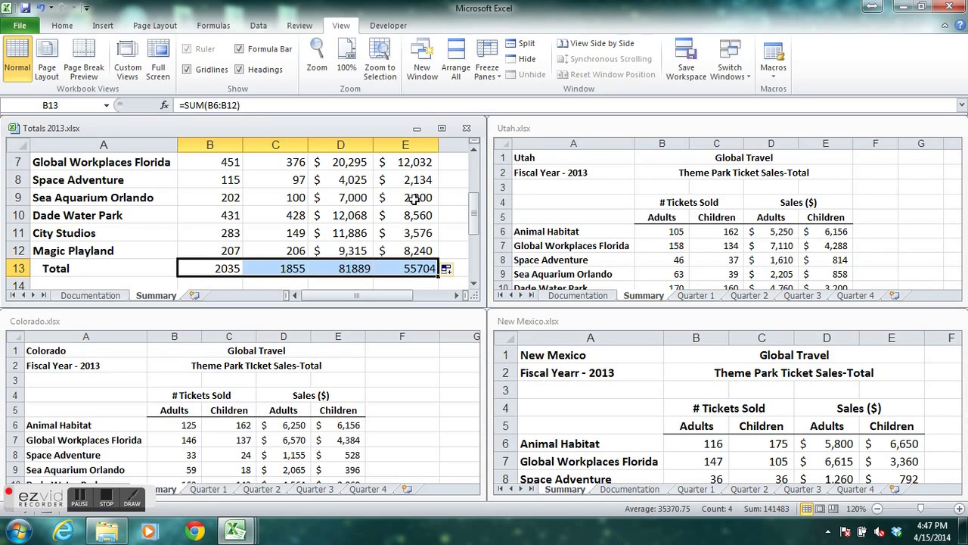
left_click(287, 268)
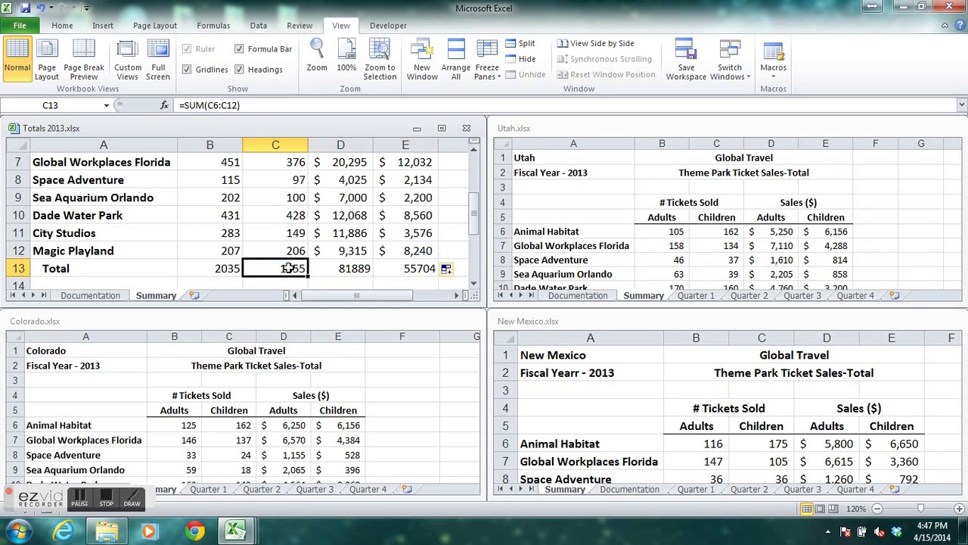
left_click(350, 268)
left_click(421, 270)
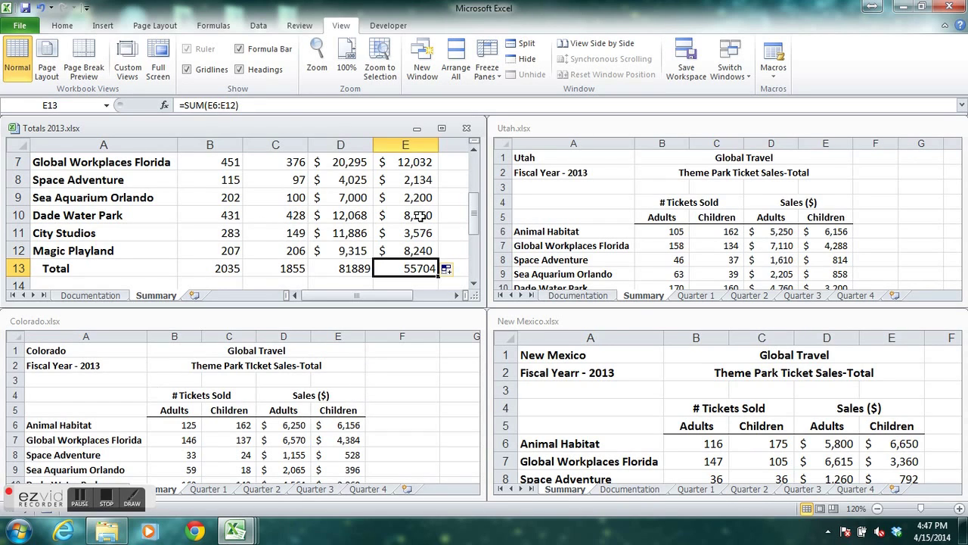
- Format the tickets sold figures in B6:C13 of Totals 2013 with the comma style and no decimal places
left_click(474, 149)
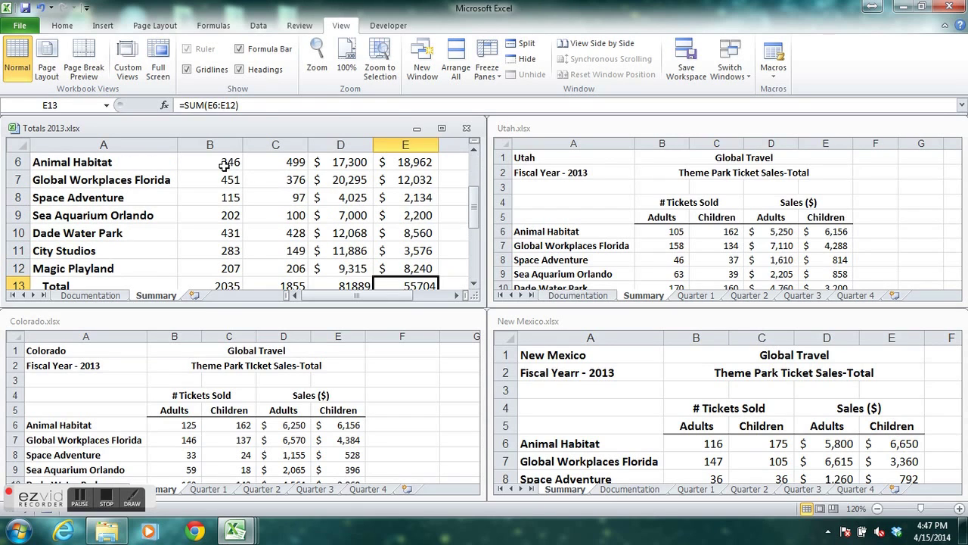
left_click(214, 162)
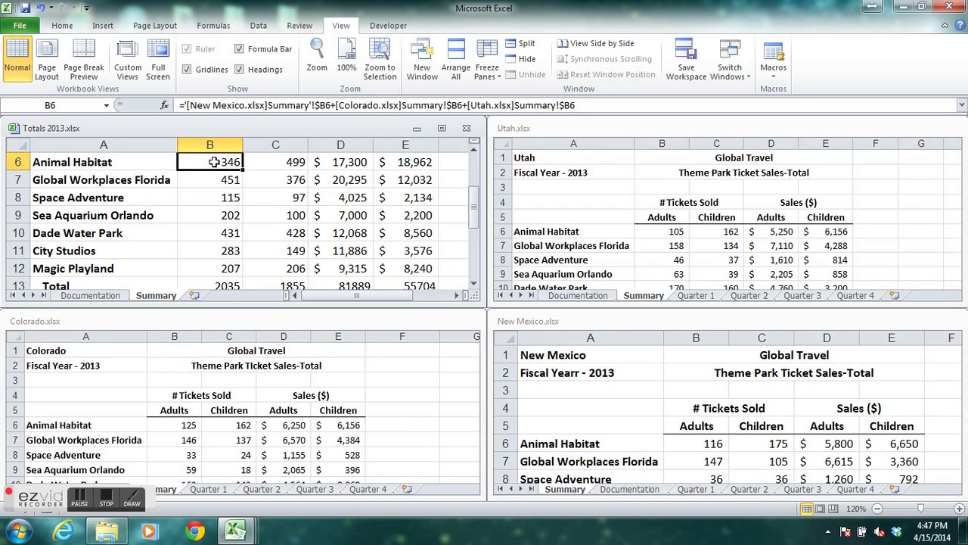
left_click_drag(214, 162, 291, 278)
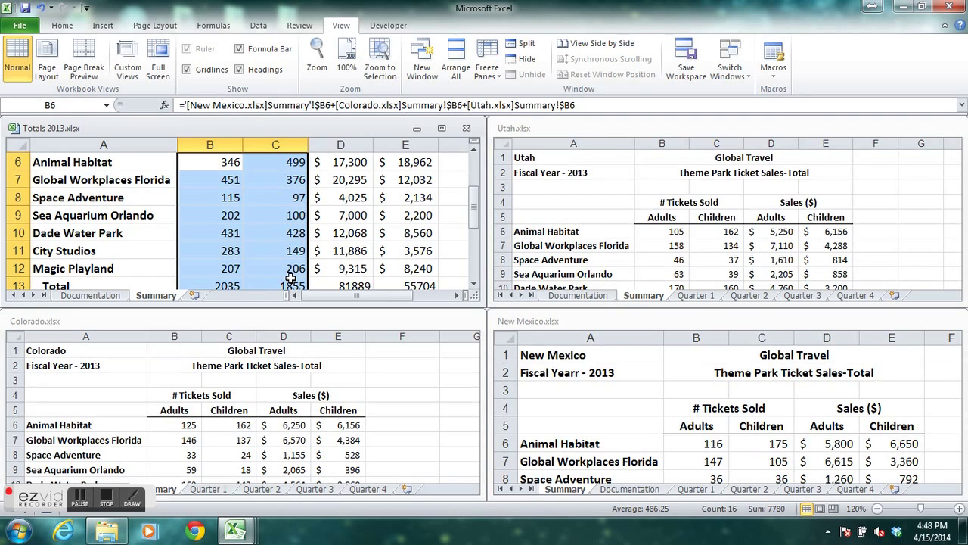
left_click(62, 27)
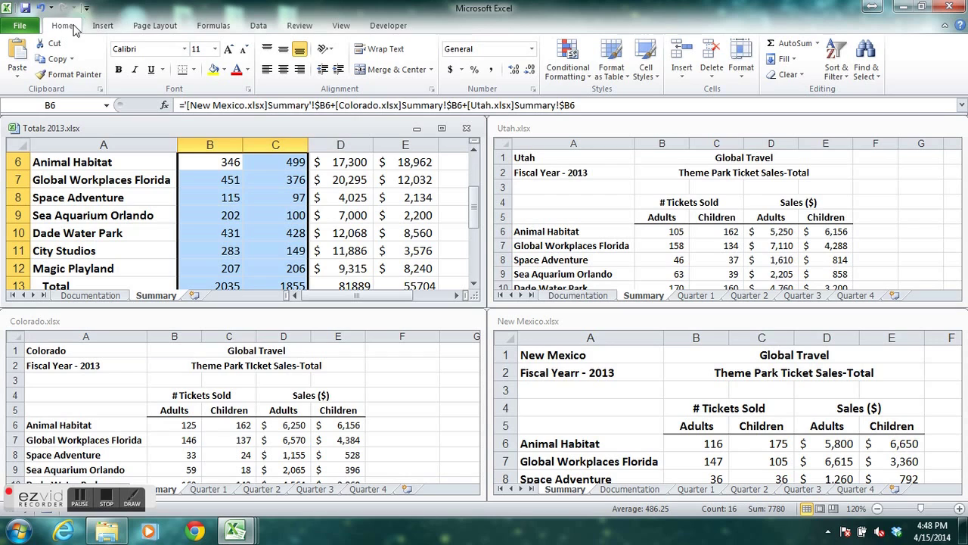
left_click(492, 71)
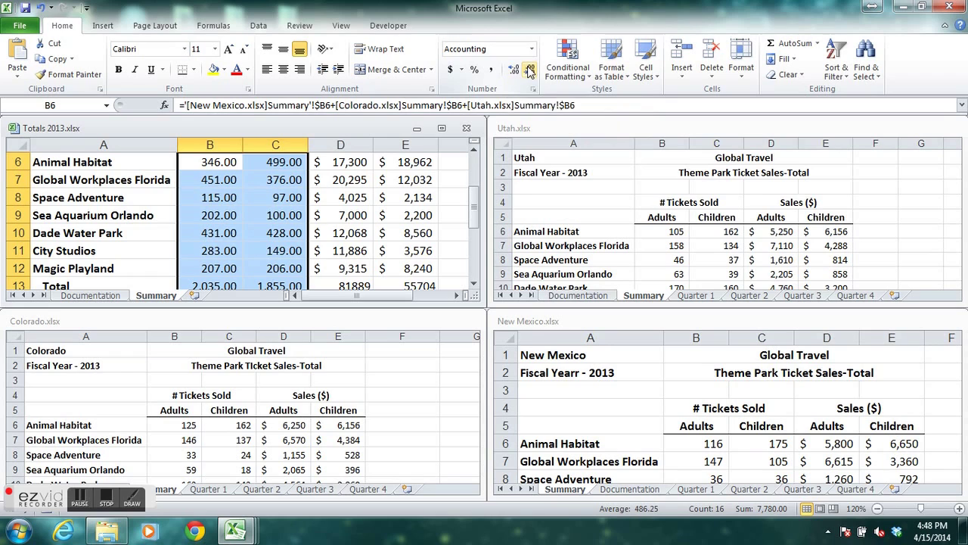
left_click(530, 70)
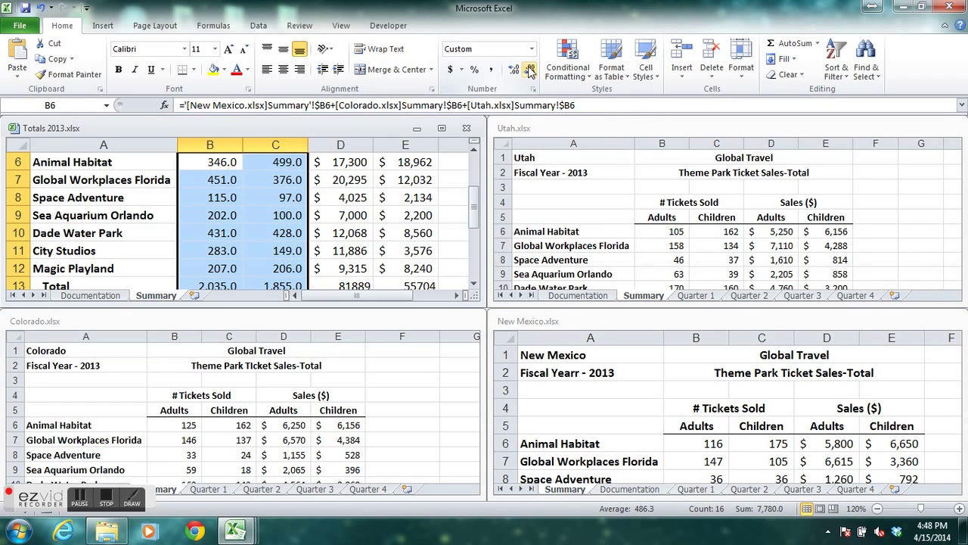
left_click(530, 71)
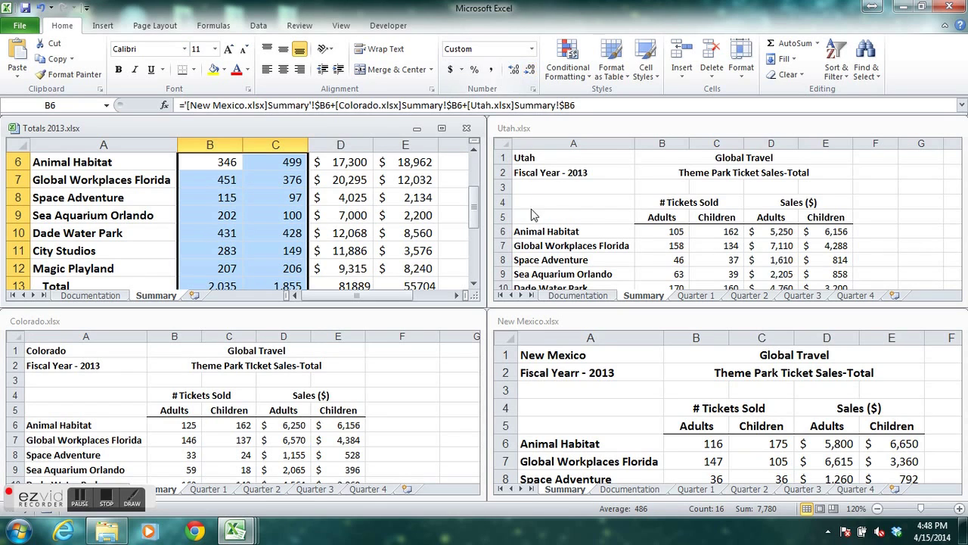
- Format the sales figures in D6:E13 of Totals 2013 as Accounting with no decimal places
left_click(357, 161)
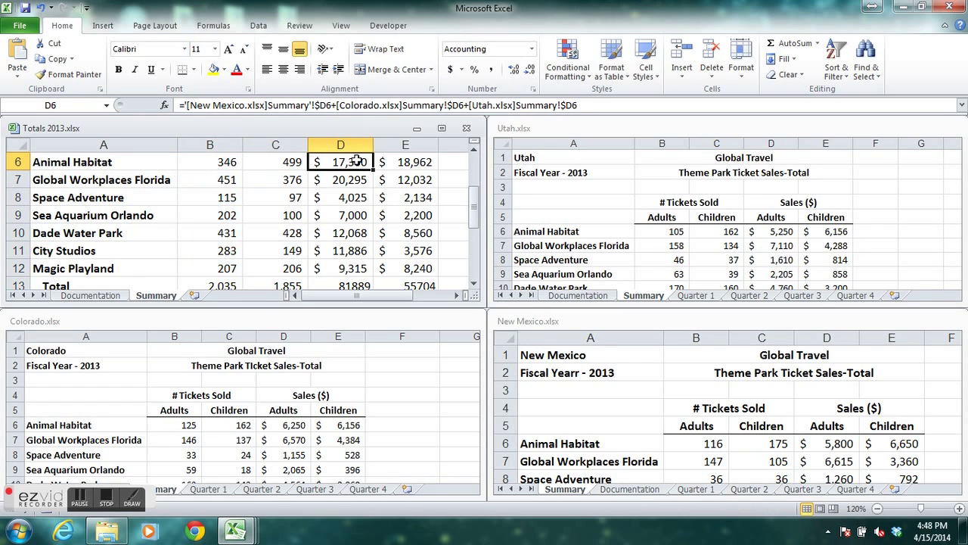
left_click_drag(357, 161, 419, 282)
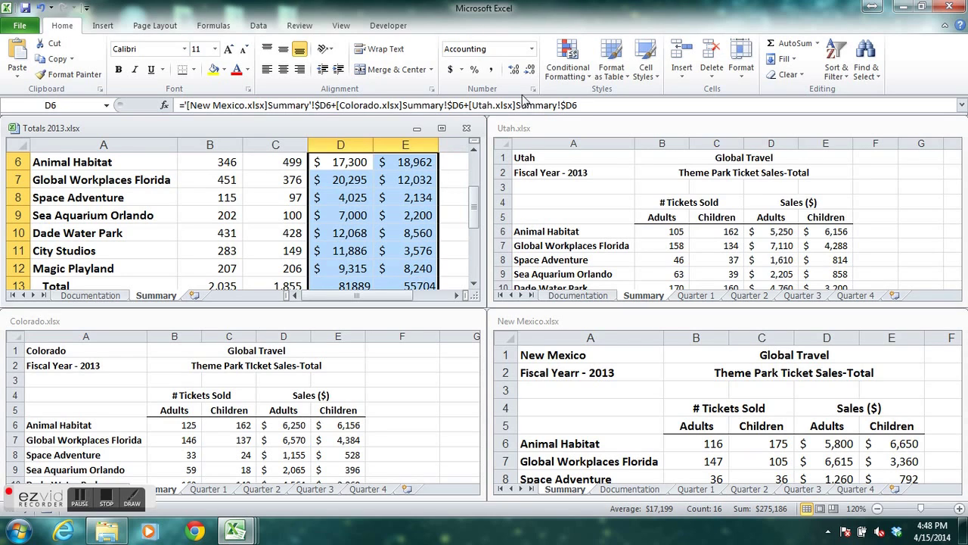
left_click(532, 51)
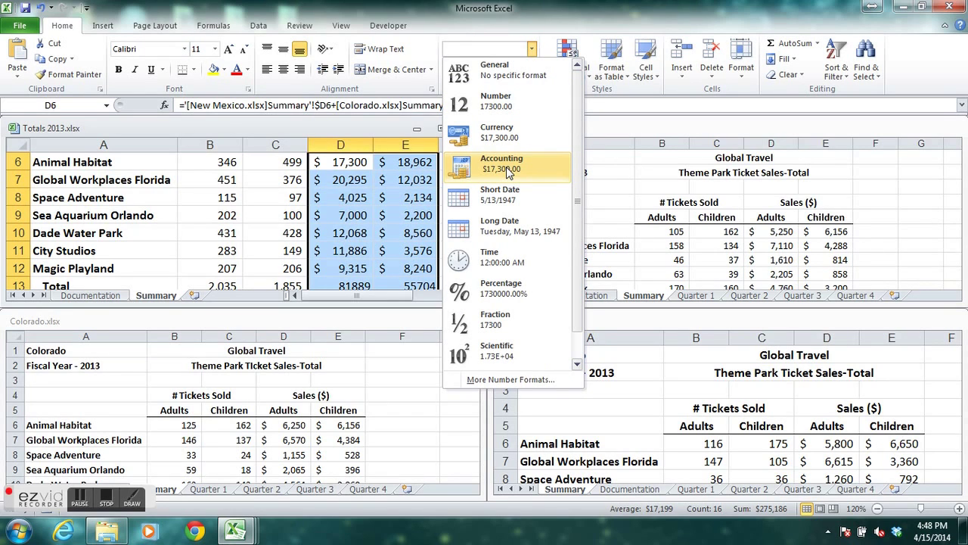
left_click(508, 173)
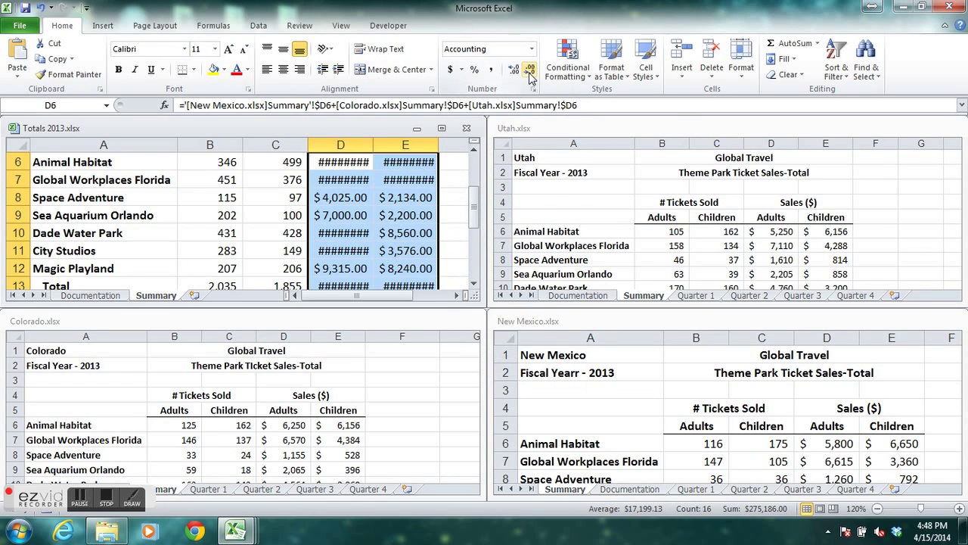
left_click(531, 73)
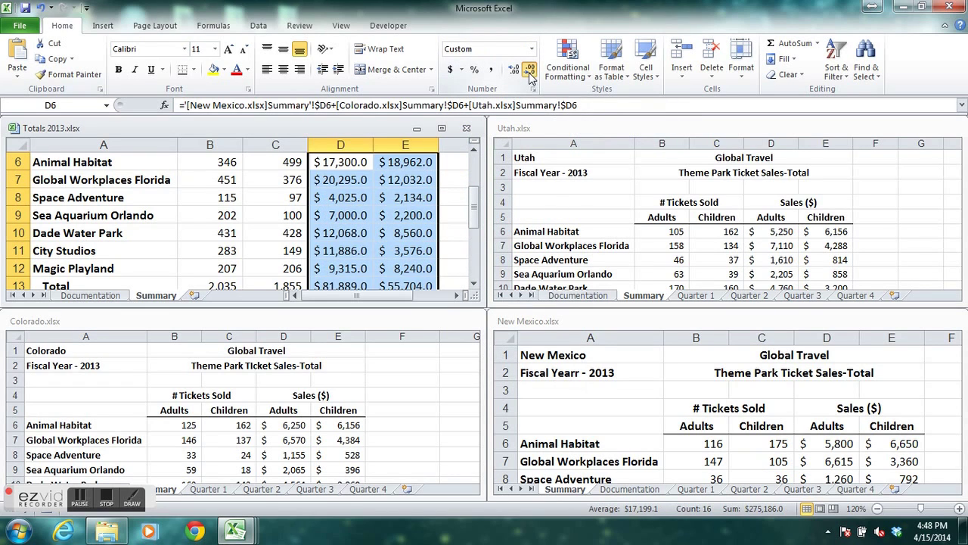
left_click(531, 73)
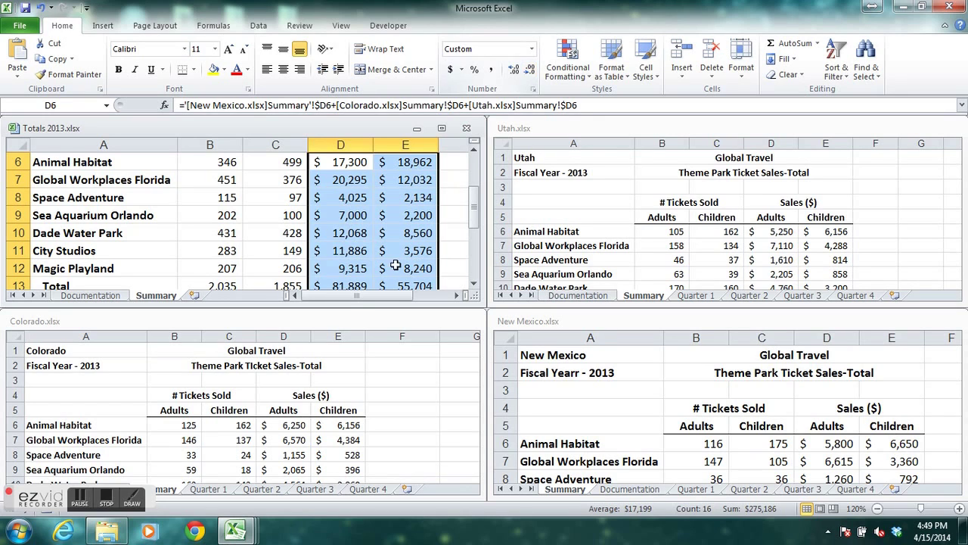
- Add a bottom border to the Magic Playland figures in B12:E12 of the Totals 2013 Summary sheet
left_click(475, 150)
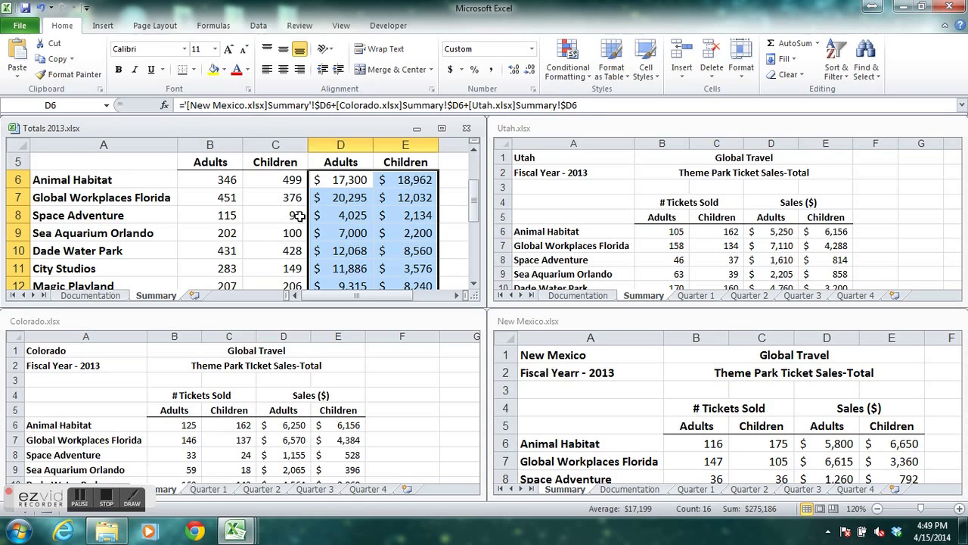
left_click(474, 287)
left_click(474, 287)
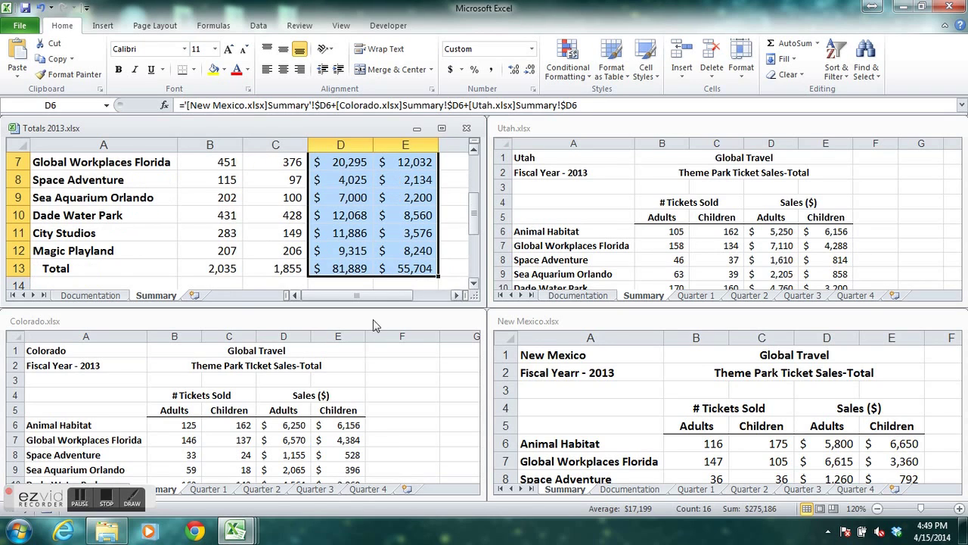
left_click(223, 250)
left_click_drag(223, 249, 402, 255)
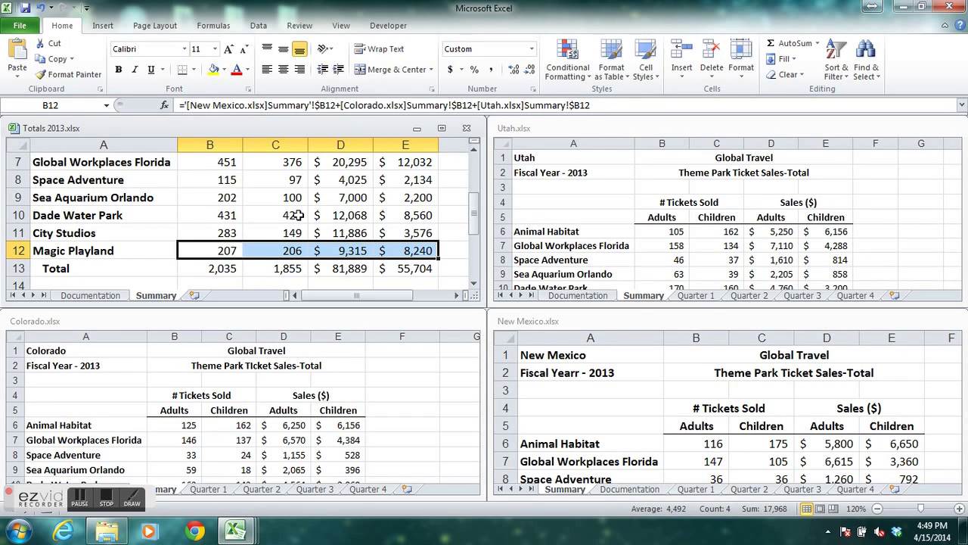
left_click(182, 70)
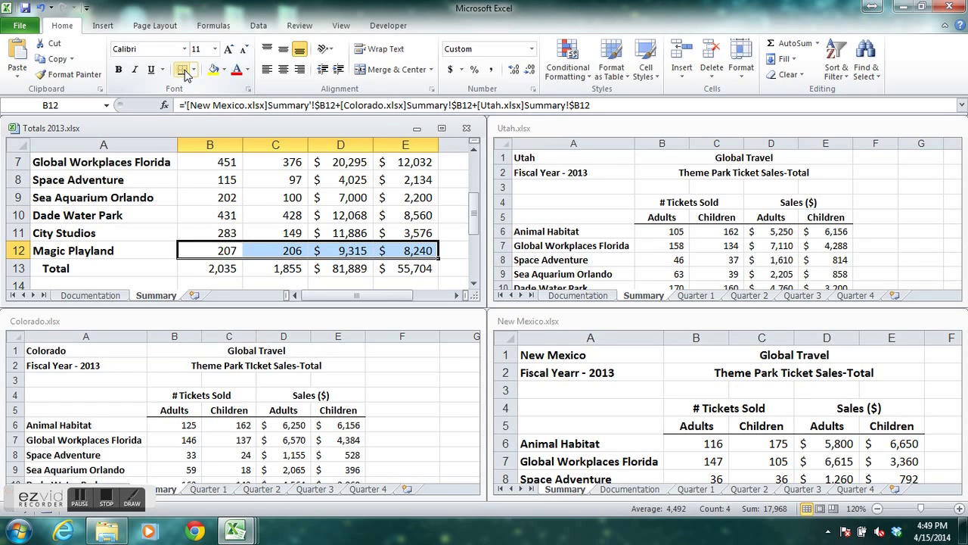
left_click(152, 161)
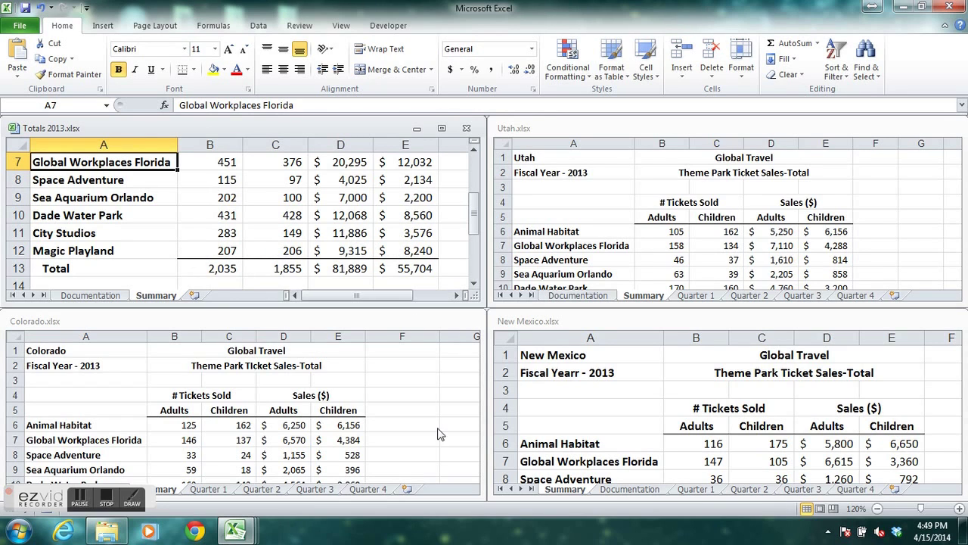
- Show the Quarter 4 worksheet of New Mexico.xlsx
left_click(107, 497)
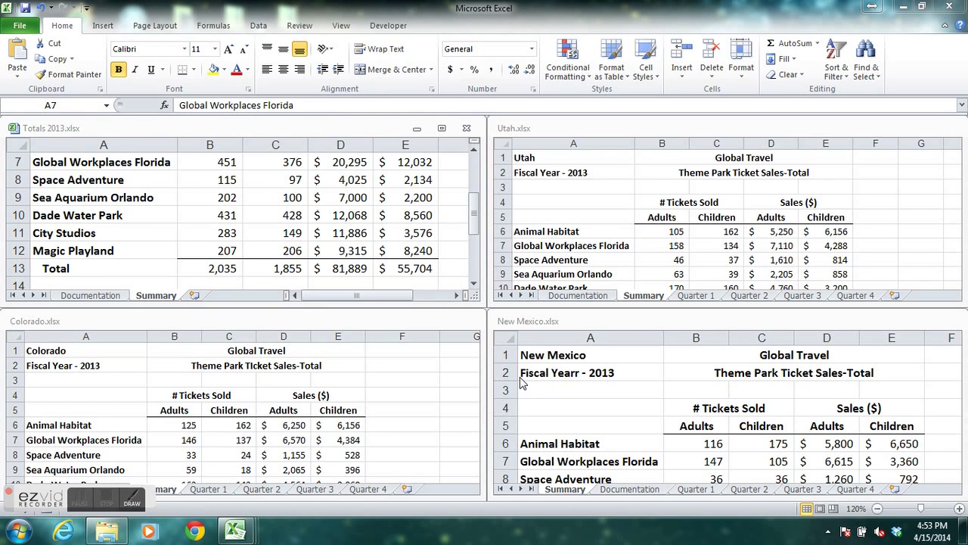
left_click(629, 319)
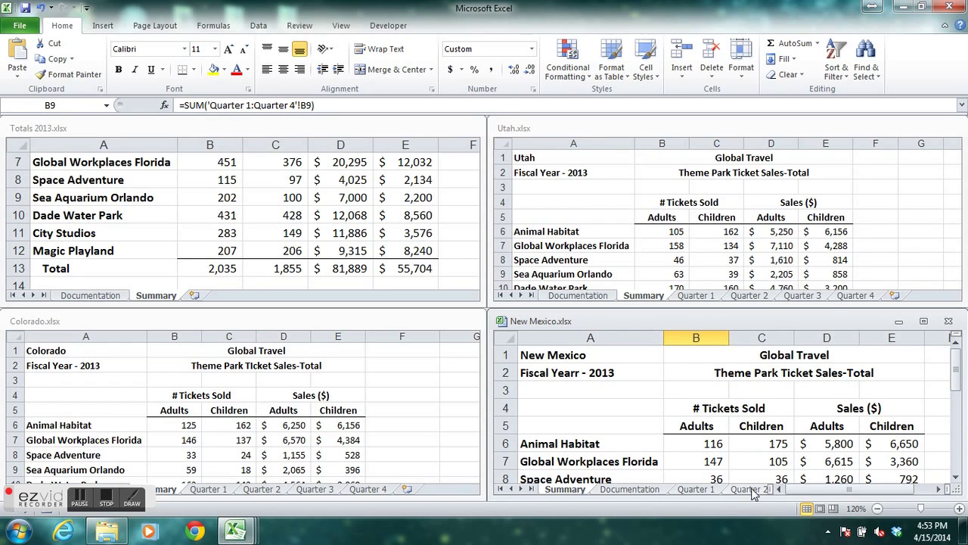
left_click(939, 490)
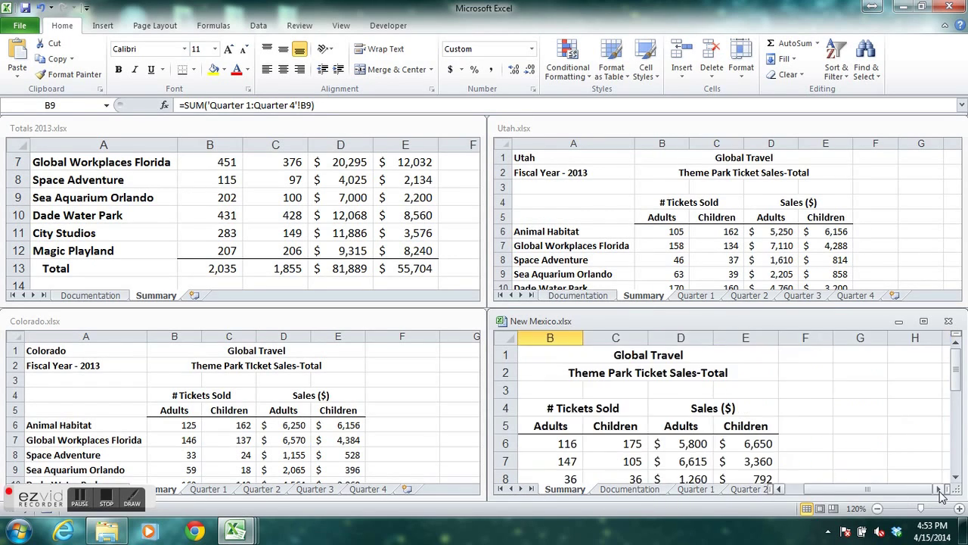
left_click_drag(918, 490, 879, 497)
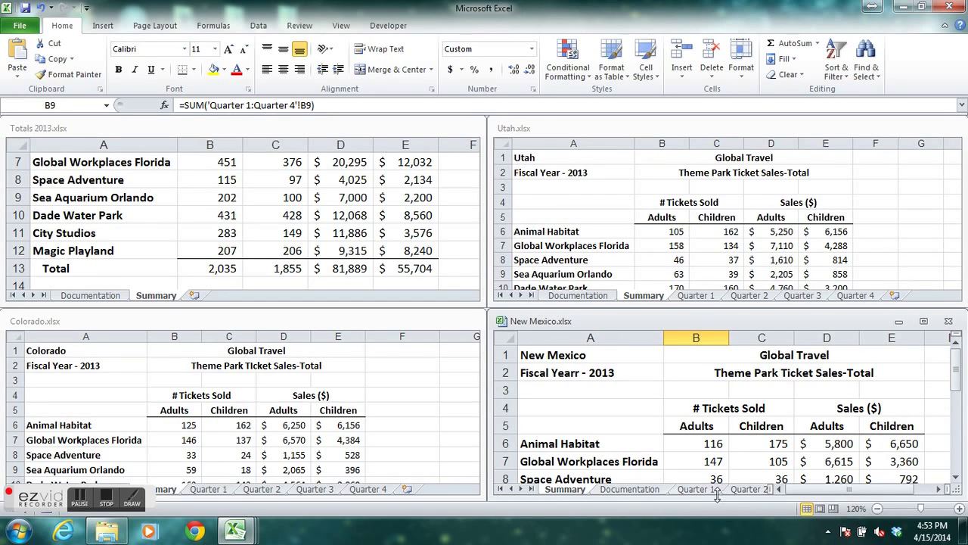
left_click(521, 489)
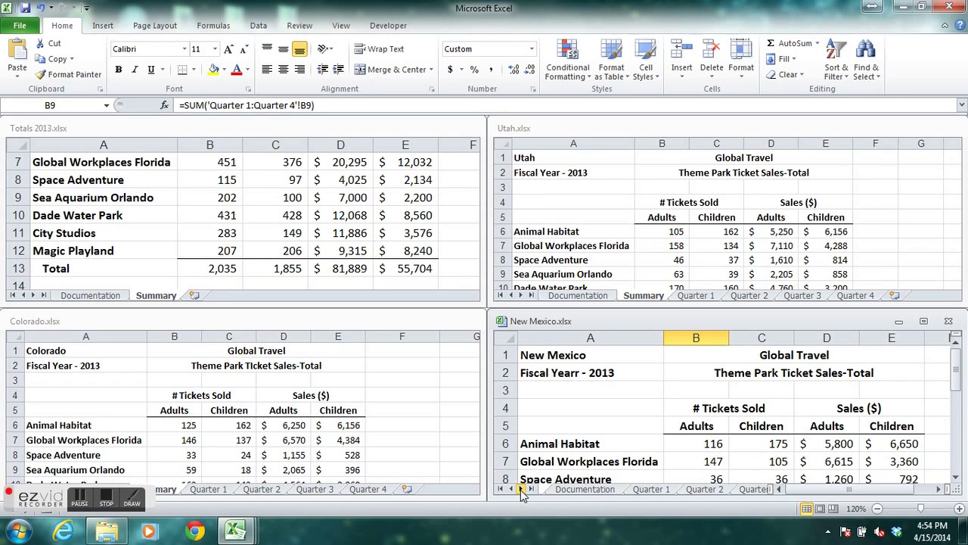
left_click(521, 489)
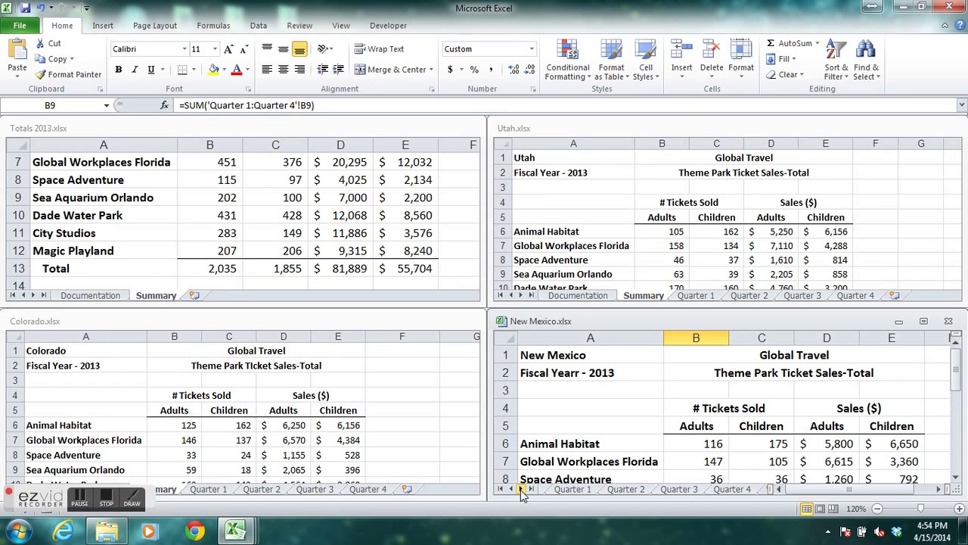
left_click(521, 490)
left_click(674, 491)
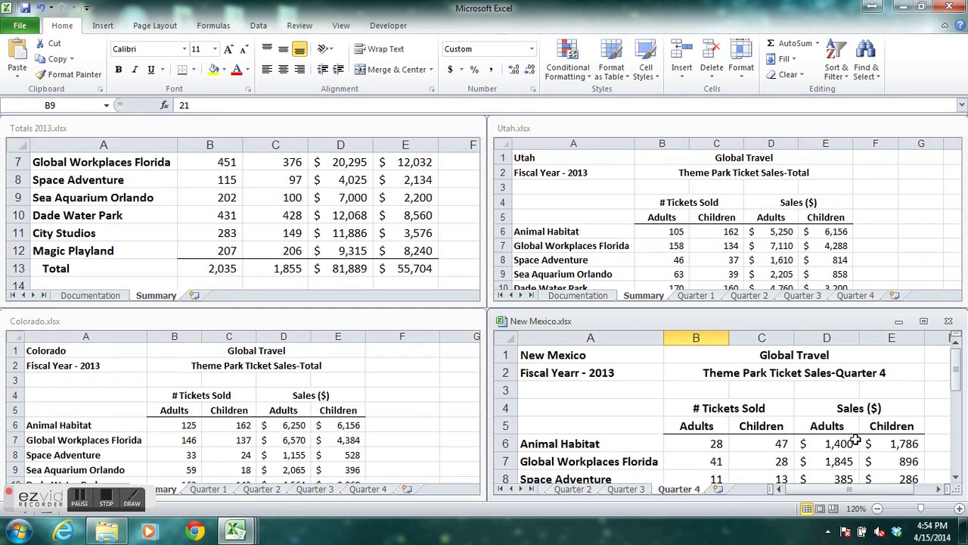
left_click(905, 443)
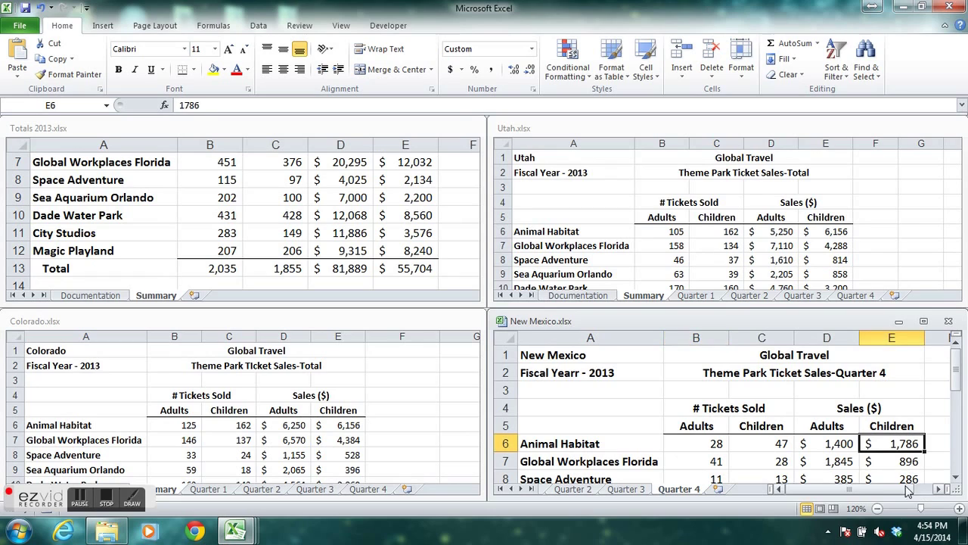
double_click(899, 445)
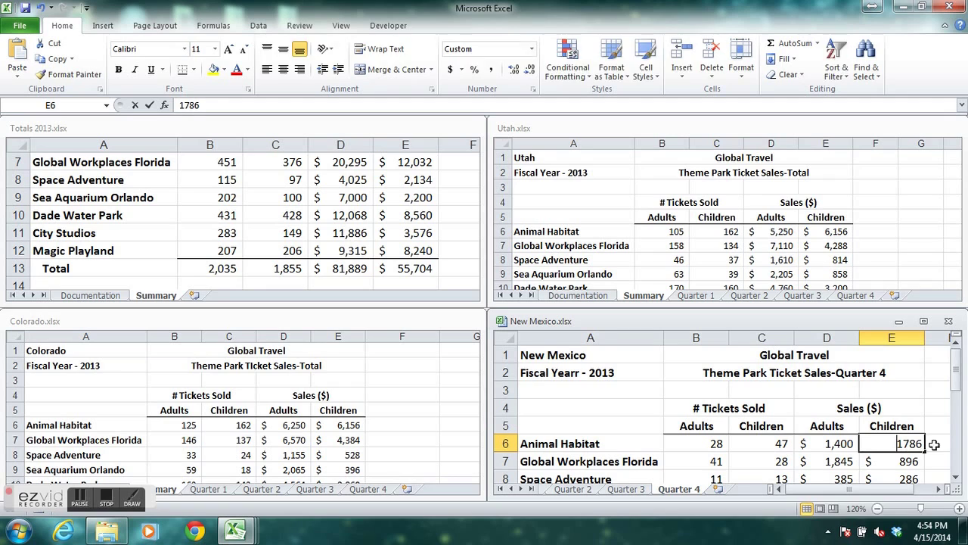
key("BackSpace")
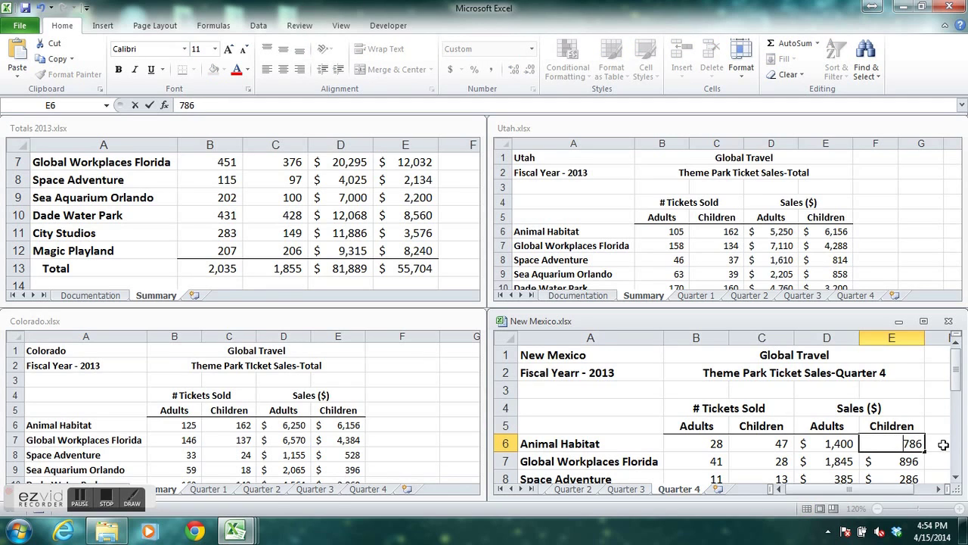
type("2")
key("BackSpace")
type("1")
key("ctrl+Return")
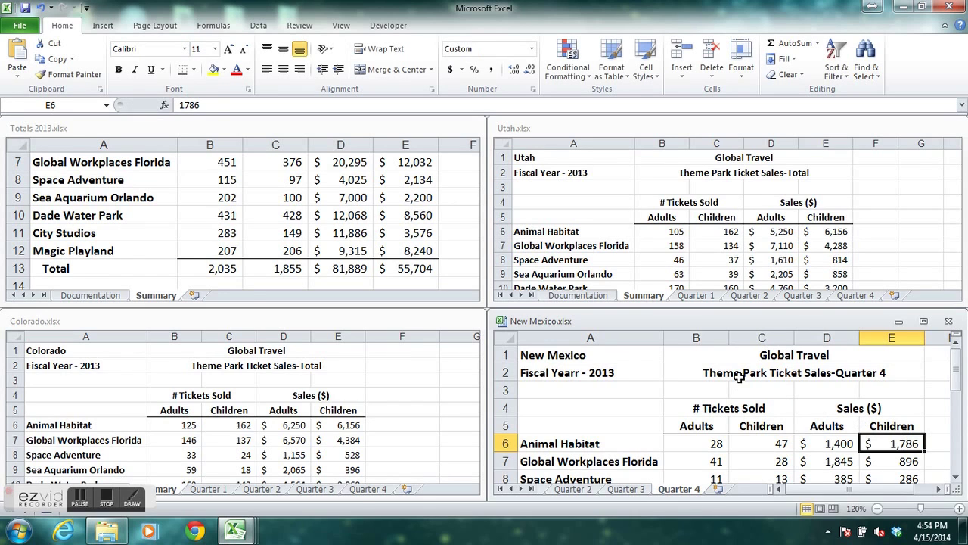
- Examine the Animal Habitat children's sales formula in E6 of the Totals 2013 Summary sheet
left_click(443, 194)
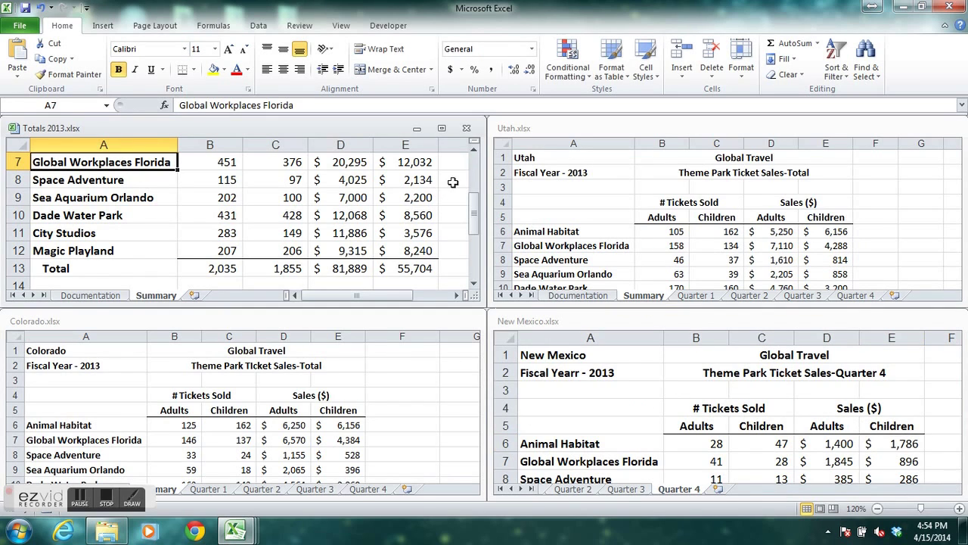
left_click(474, 151)
left_click(474, 152)
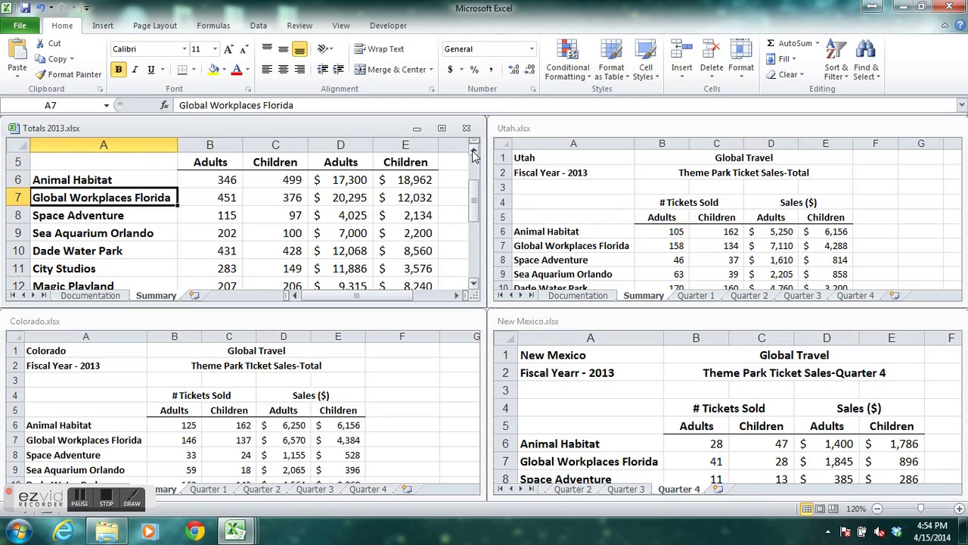
left_click(424, 182)
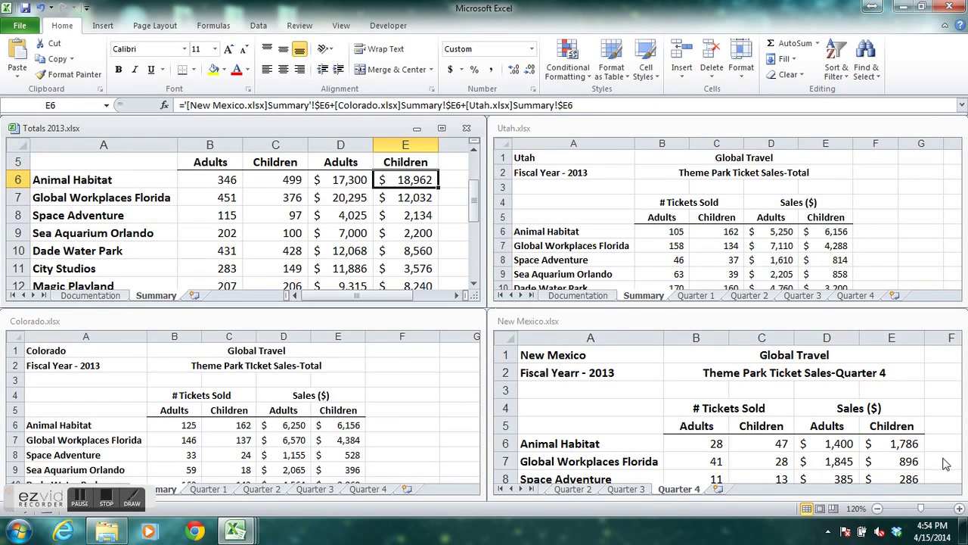
- Set the Animal Habitat children's sales in E6 of New Mexico's Quarter 4 sheet to 2786 and check cell E6 in Totals 2013
left_click(900, 444)
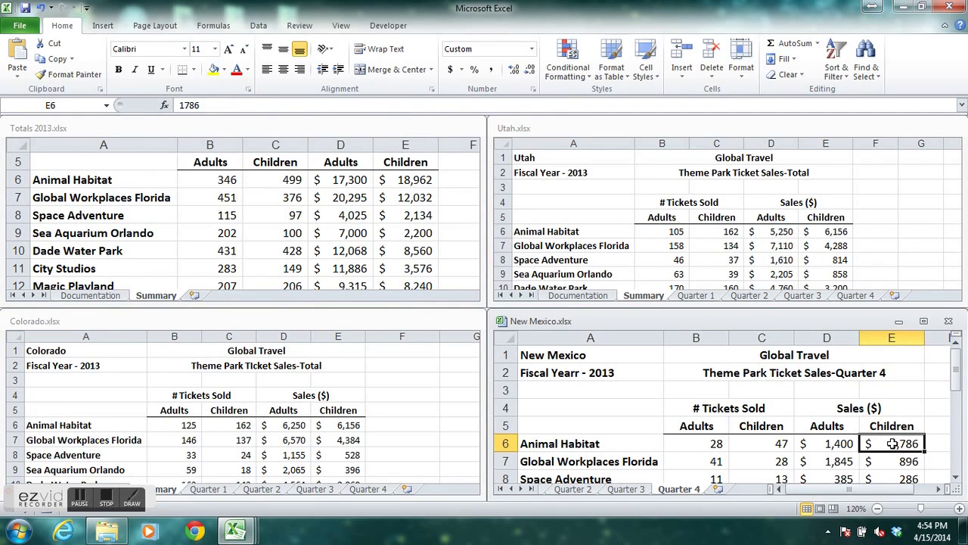
double_click(901, 444)
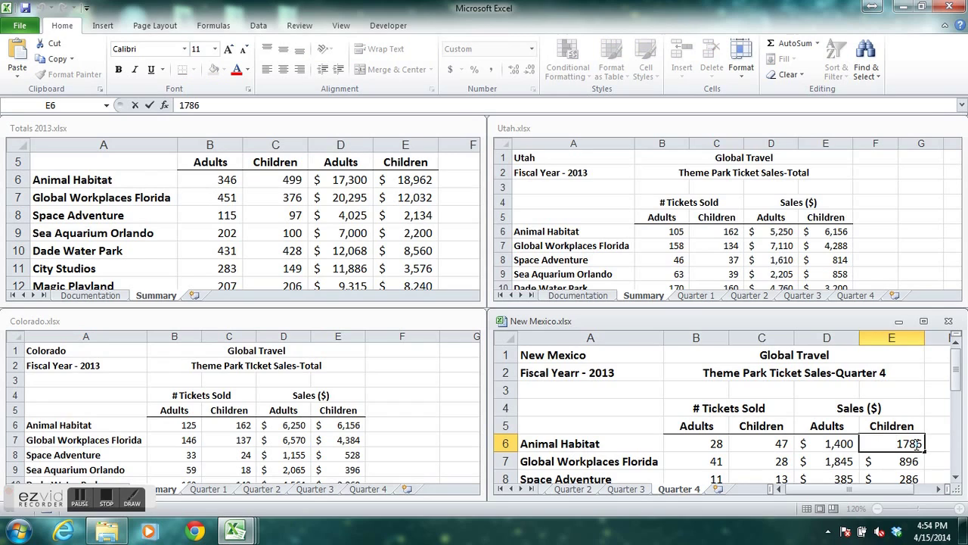
key("BackSpace")
type("2")
left_click(148, 108)
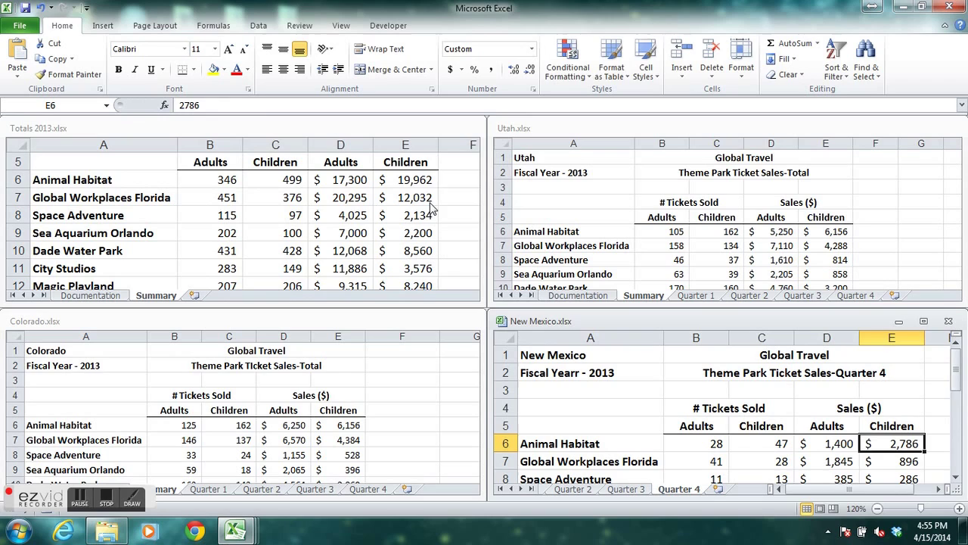
left_click(411, 181)
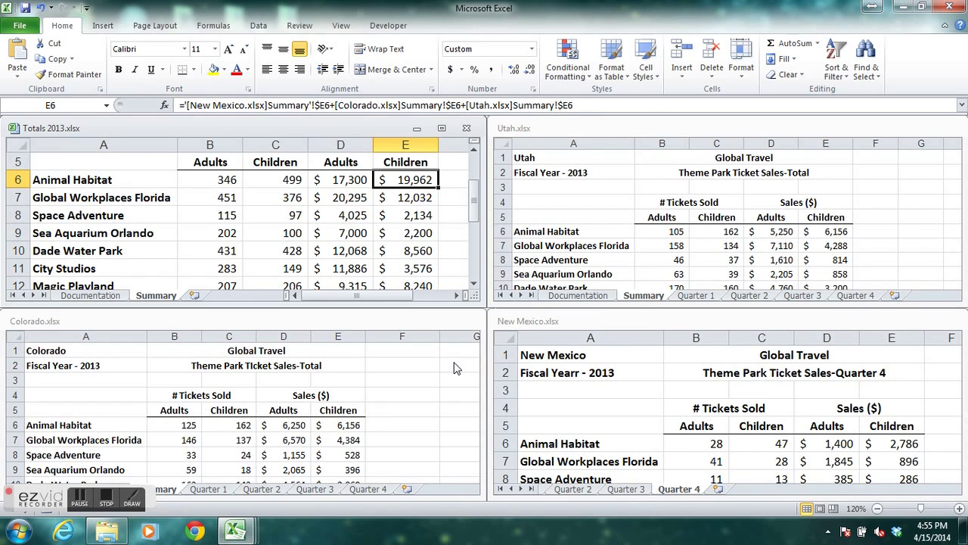
- Save the Totals 2013.xlsx workbook
left_click(596, 323)
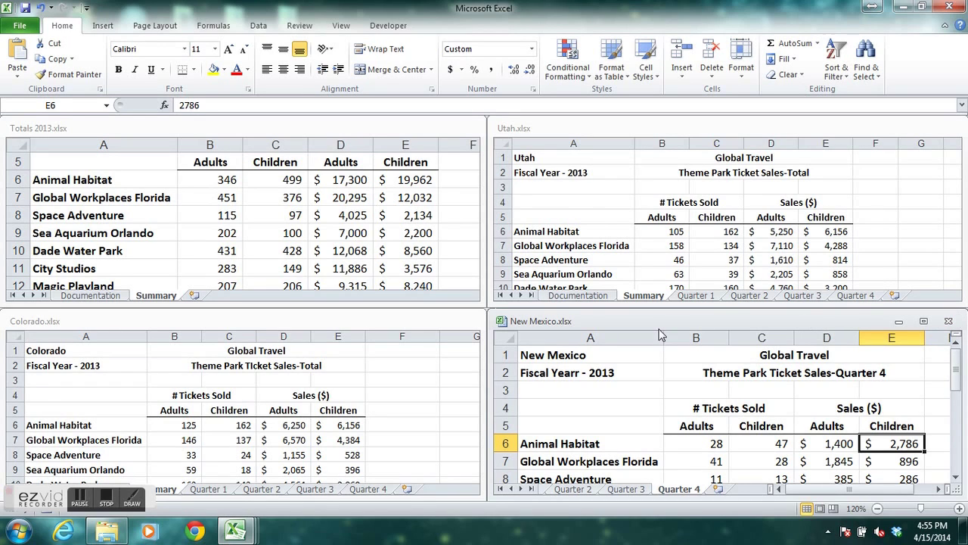
left_click(110, 130)
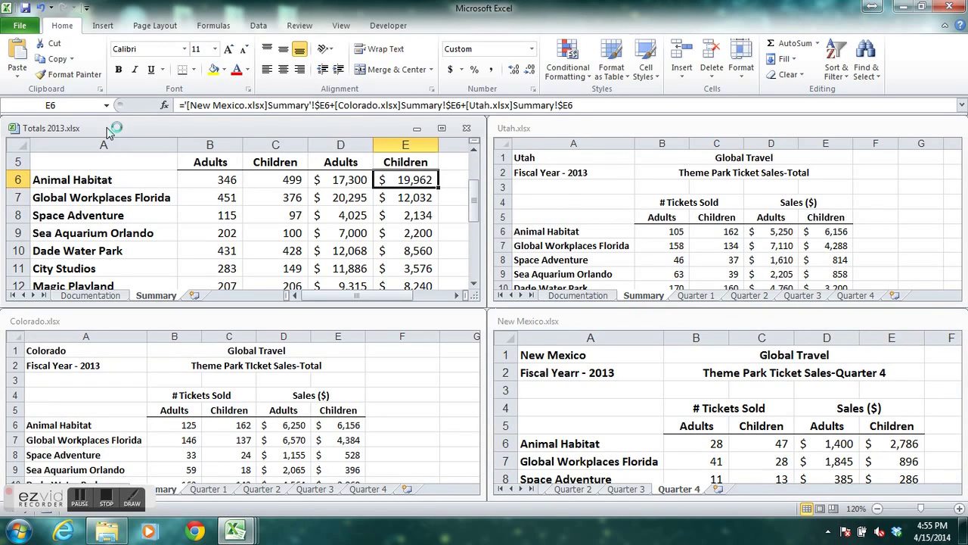
left_click(25, 8)
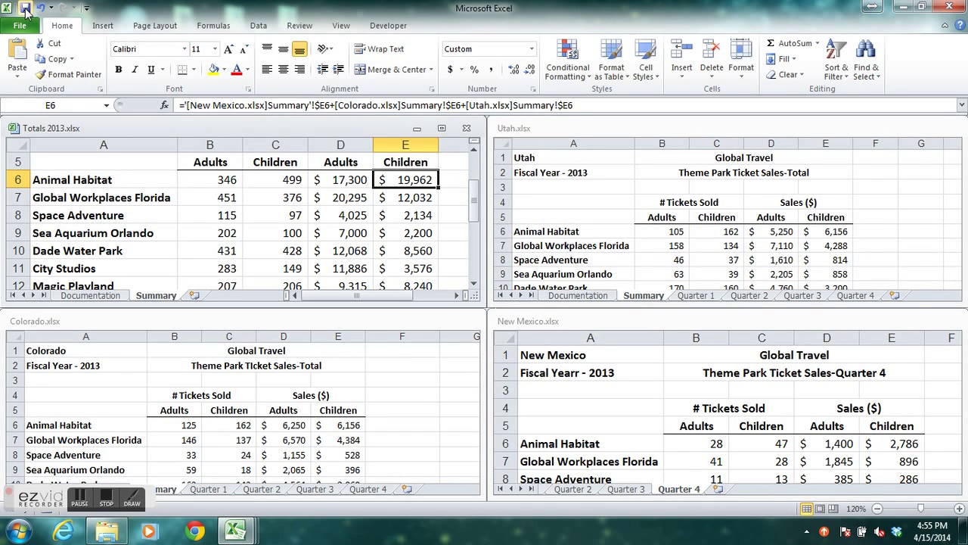
- Close Utah.xlsx and Colorado.xlsx with their changes saved, and close Totals 2013.xlsx, leaving only New Mexico.xlsx open
left_click(908, 135)
left_click(949, 128)
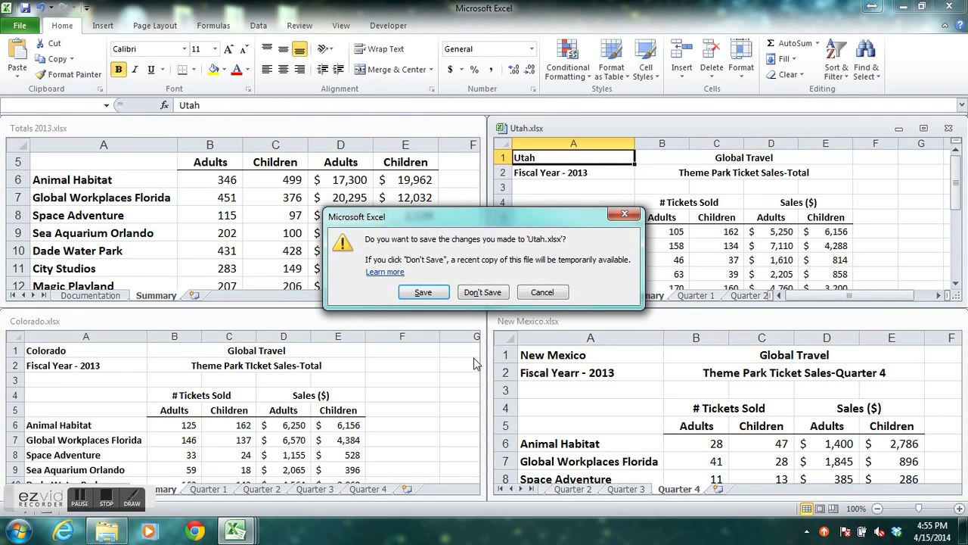
left_click(425, 295)
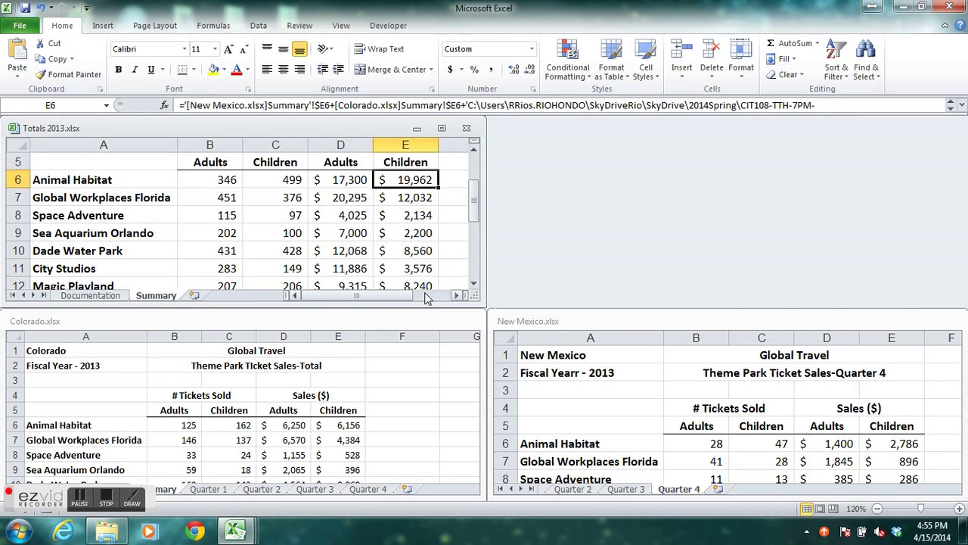
left_click(329, 324)
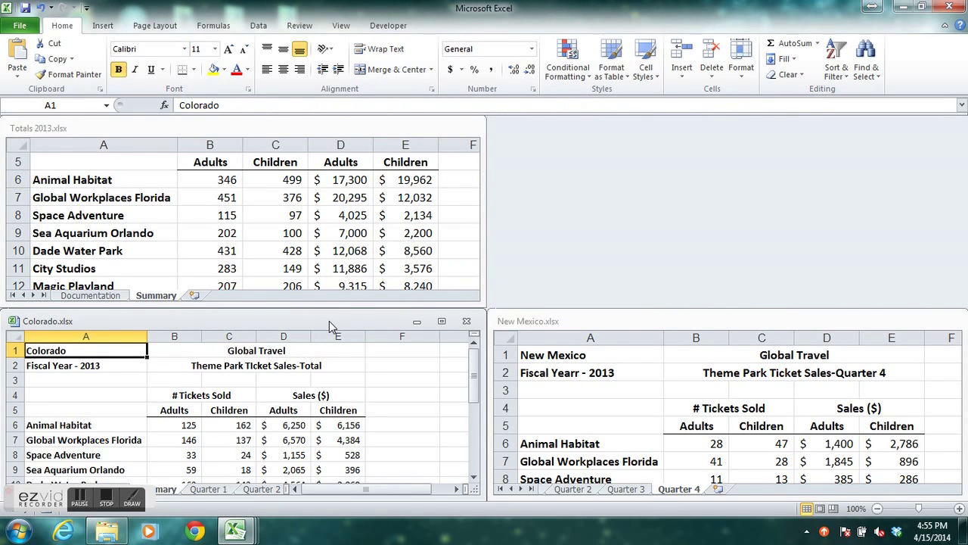
left_click(466, 321)
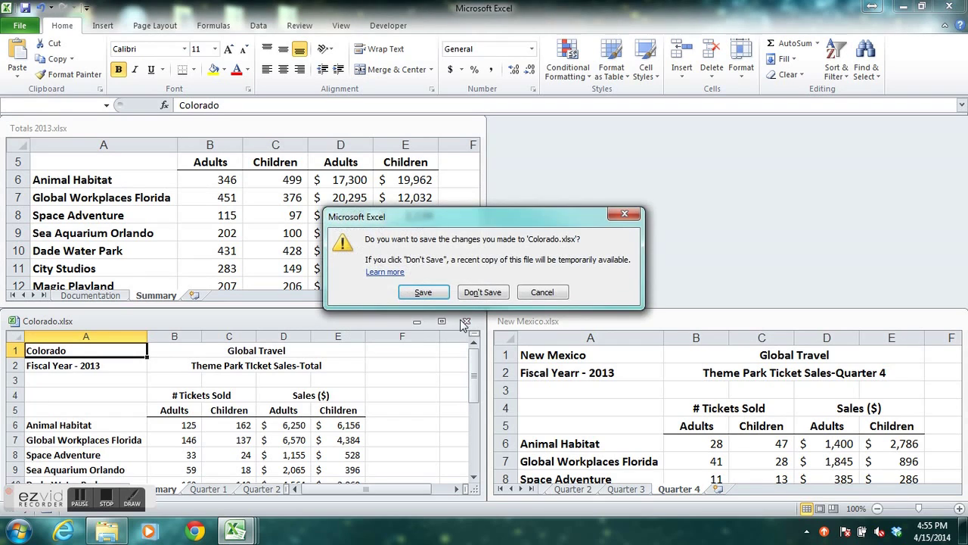
left_click(439, 297)
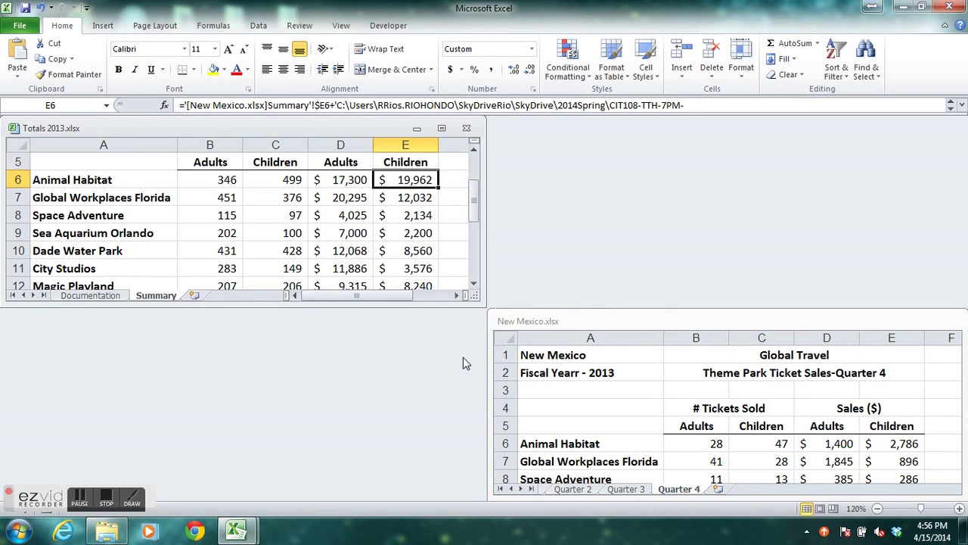
left_click(466, 130)
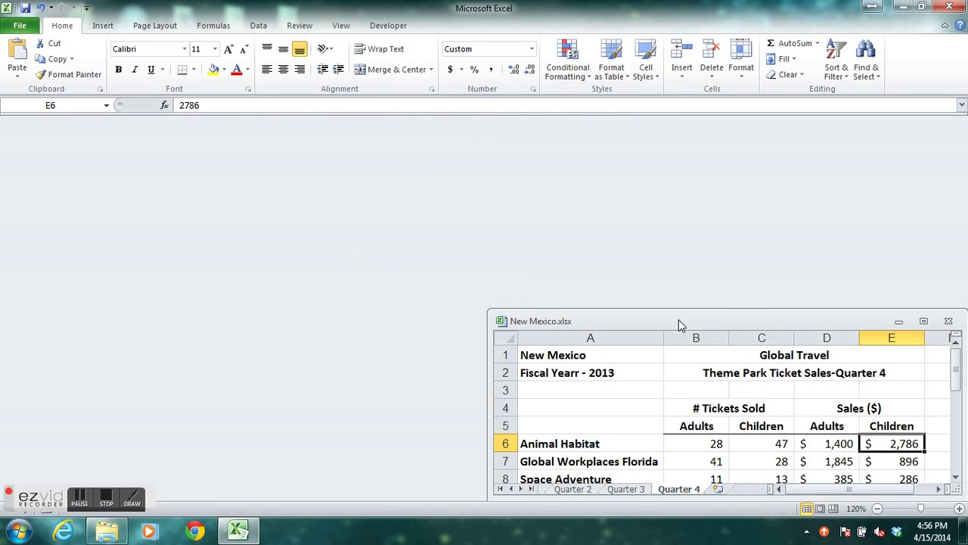
- Maximize the New Mexico.xlsx workbook window
left_click_drag(774, 326, 508, 247)
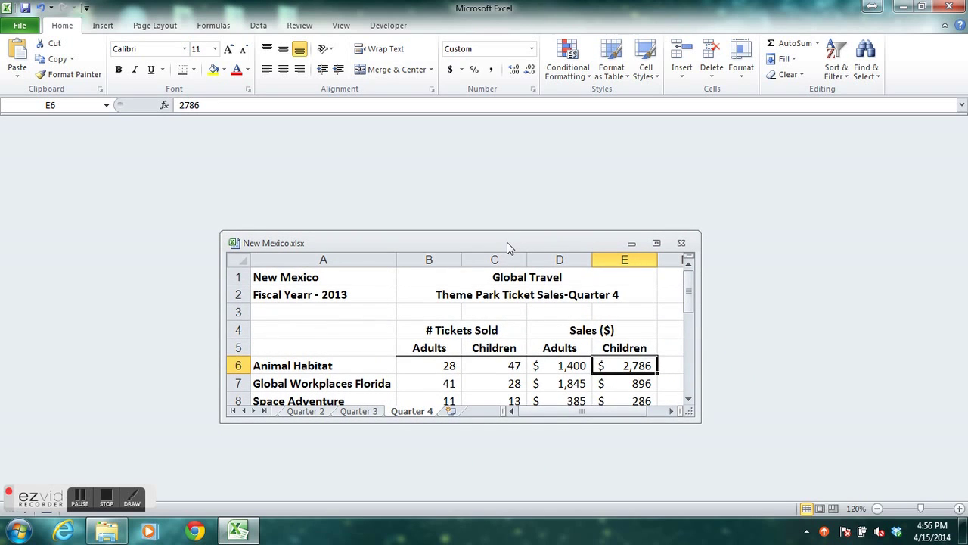
left_click(656, 242)
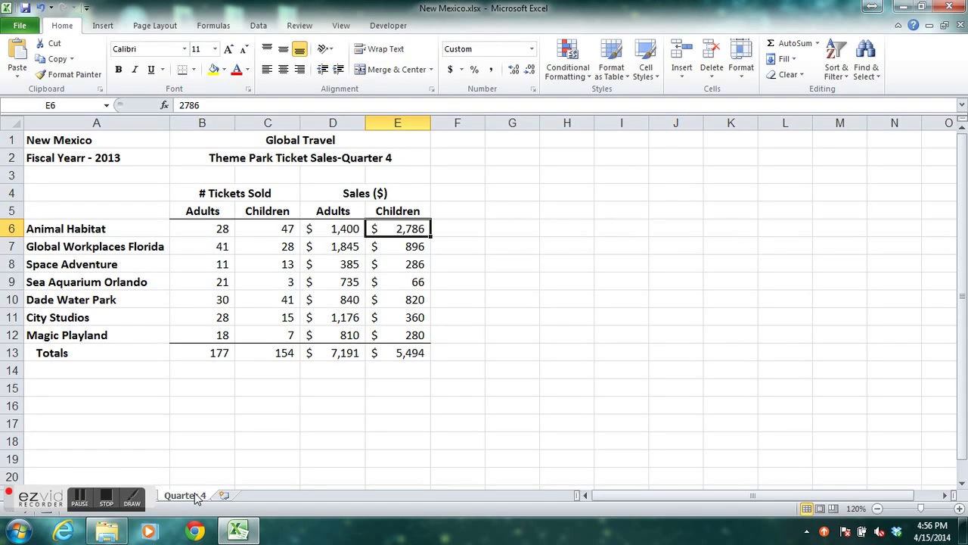
left_click_drag(47, 499, 679, 517)
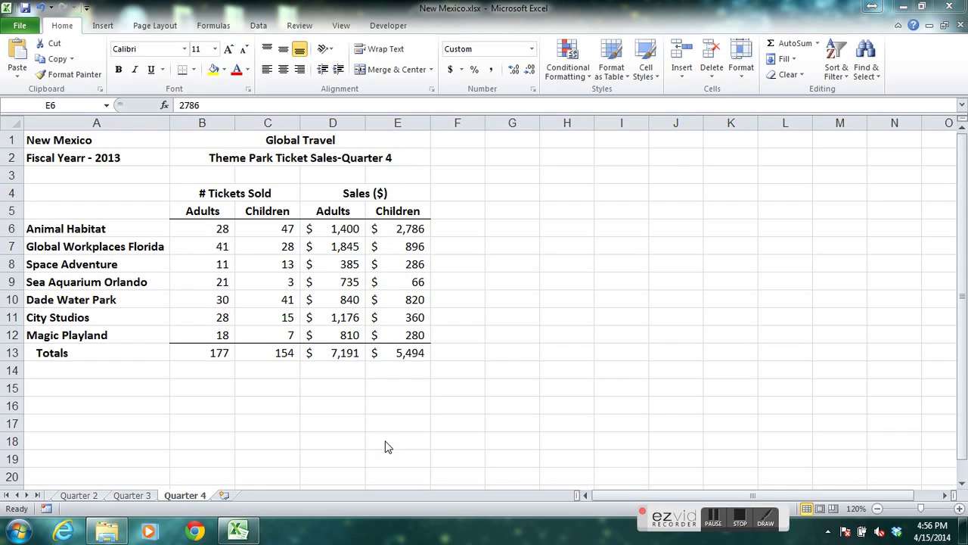
- Set the Space Adventure adult sales in D8 of New Mexico's Quarter 4 sheet to 435
left_click(344, 262)
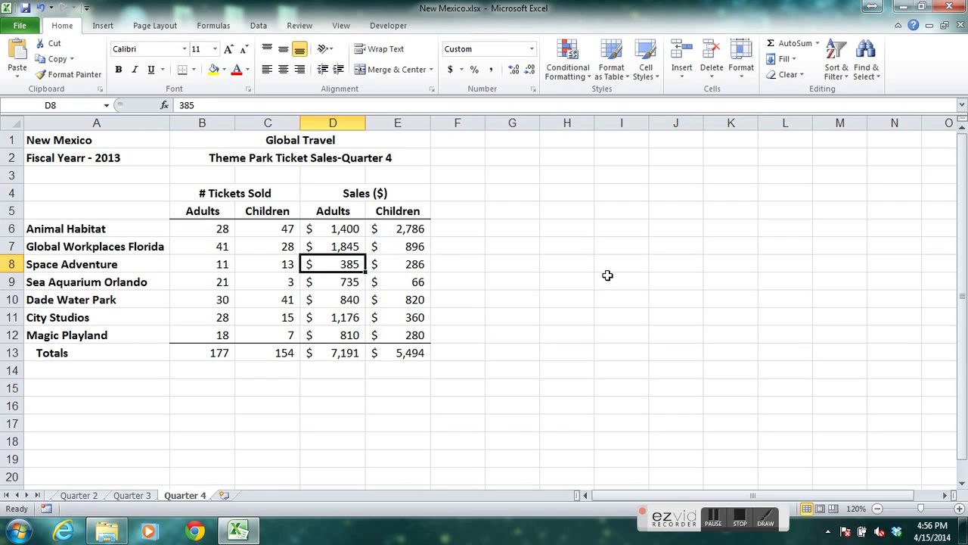
type("435")
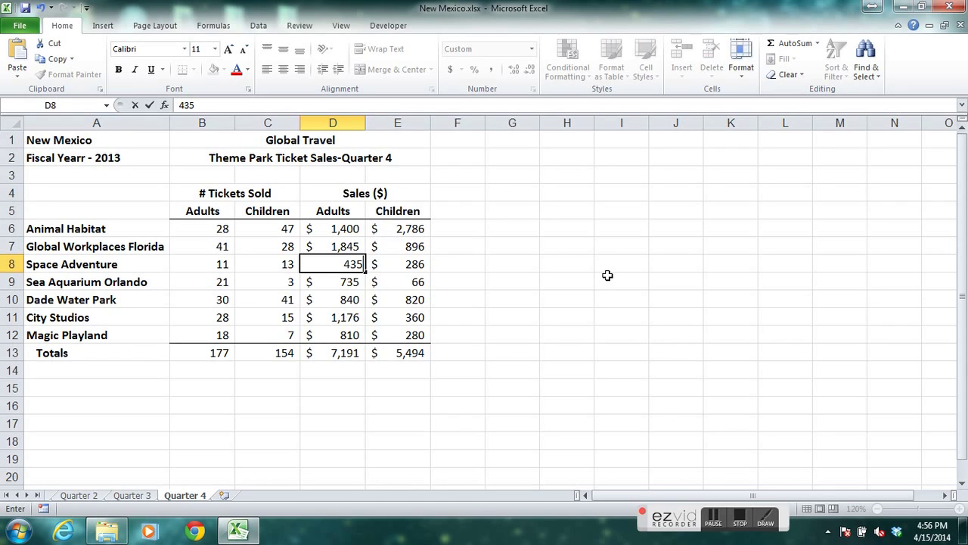
left_click(149, 107)
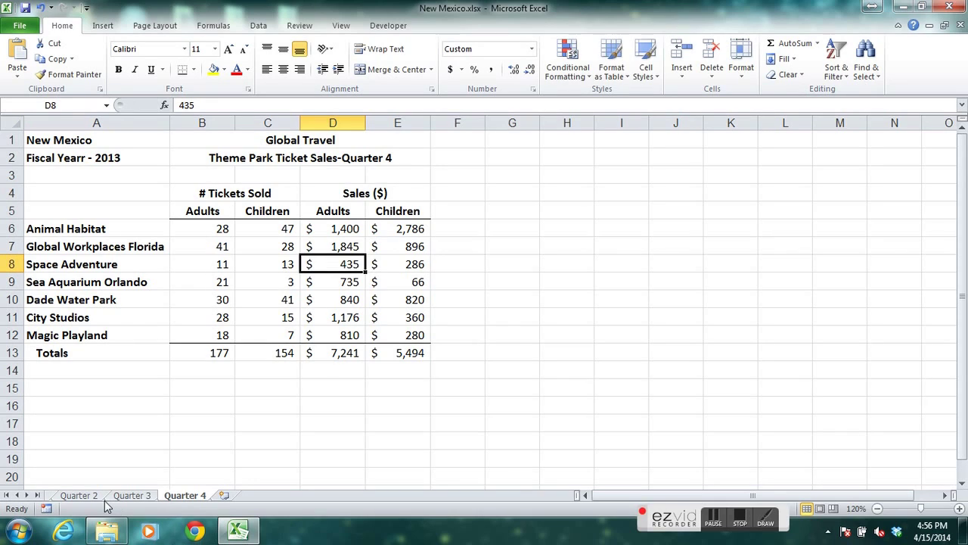
- Check the Space Adventure adult sales in D8 and the adult sales total in D13 on New Mexico's Summary sheet
left_click(18, 495)
left_click(17, 495)
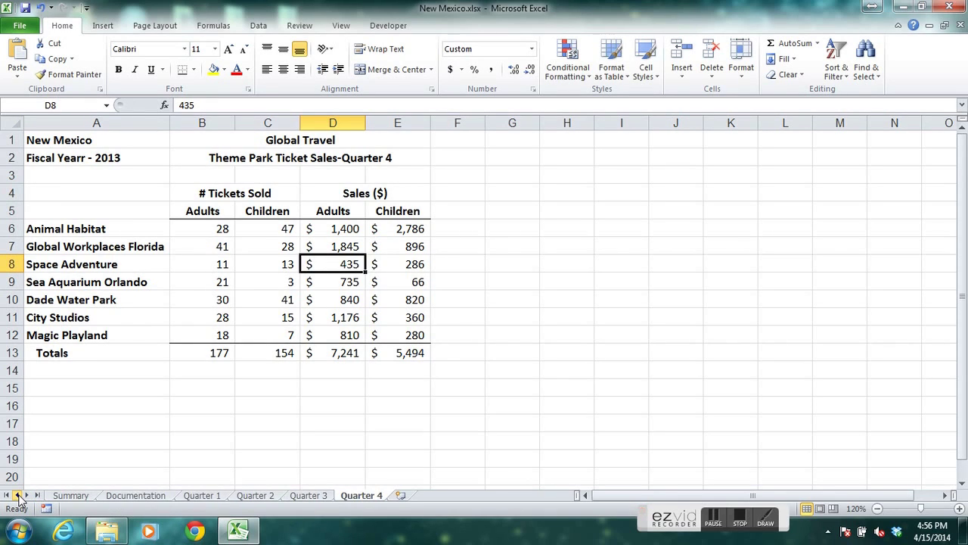
left_click(71, 496)
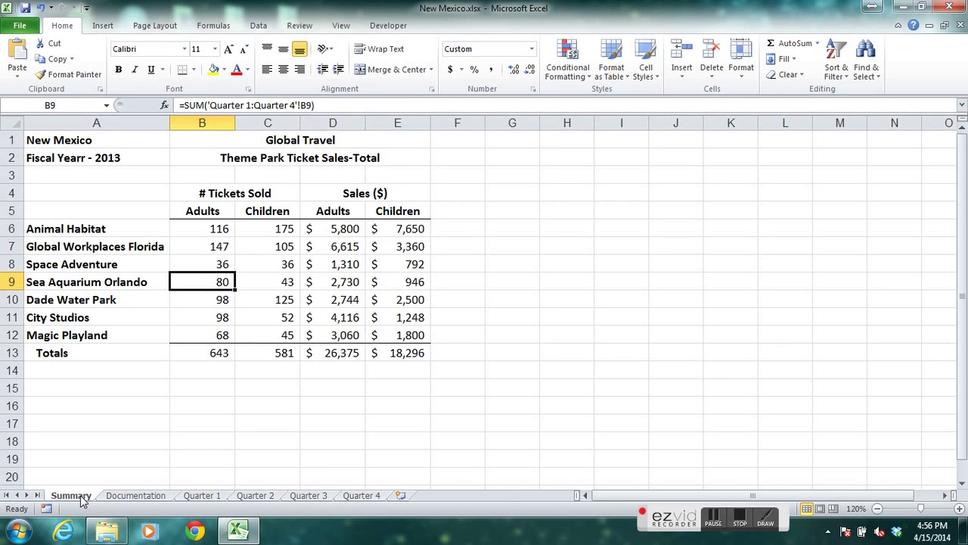
left_click(348, 263)
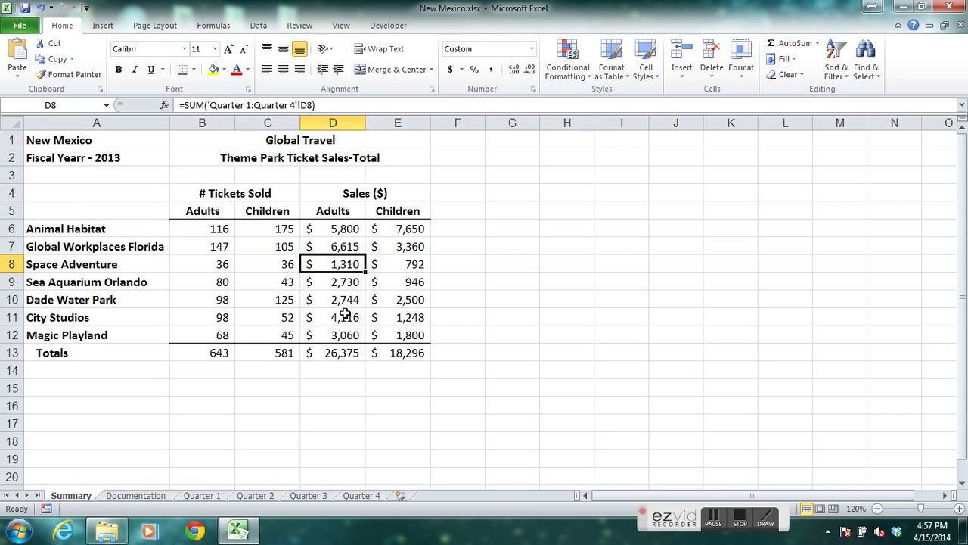
left_click(353, 355)
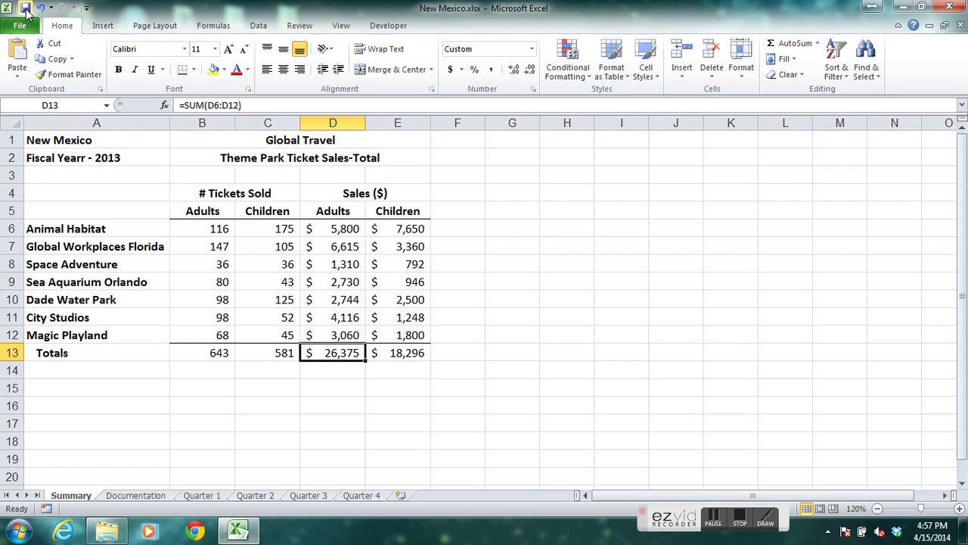
- Save and close New Mexico.xlsx, and reopen the recent workbook Totals 2013.xlsx
left_click(961, 26)
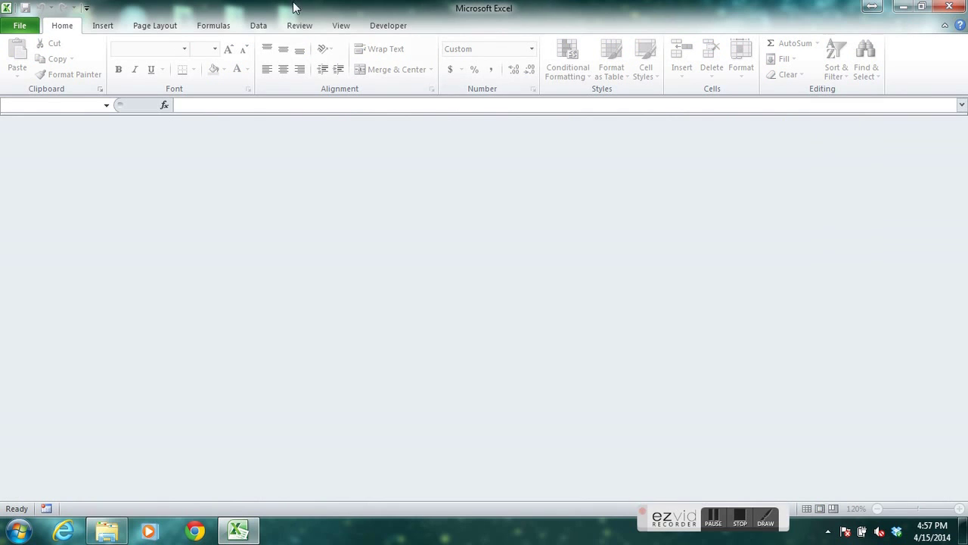
left_click(21, 27)
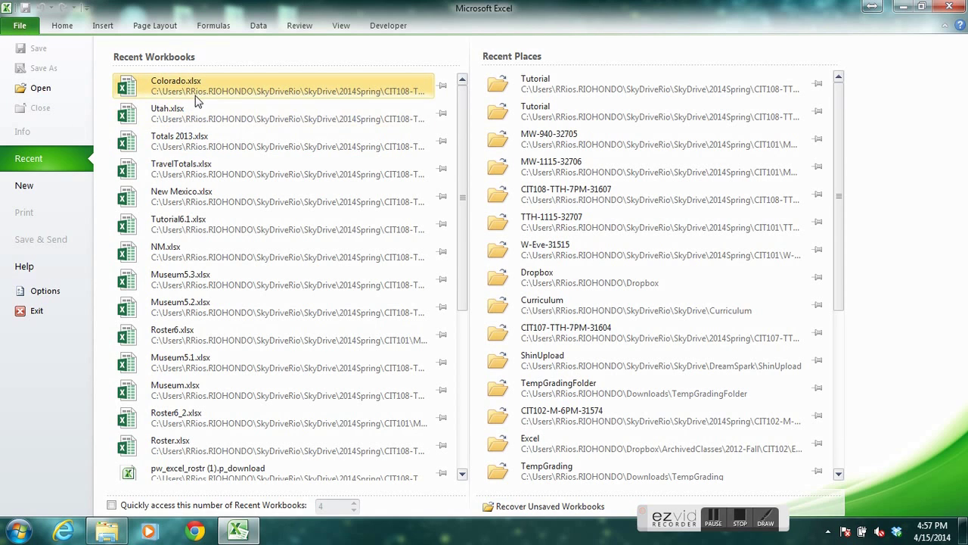
left_click(202, 140)
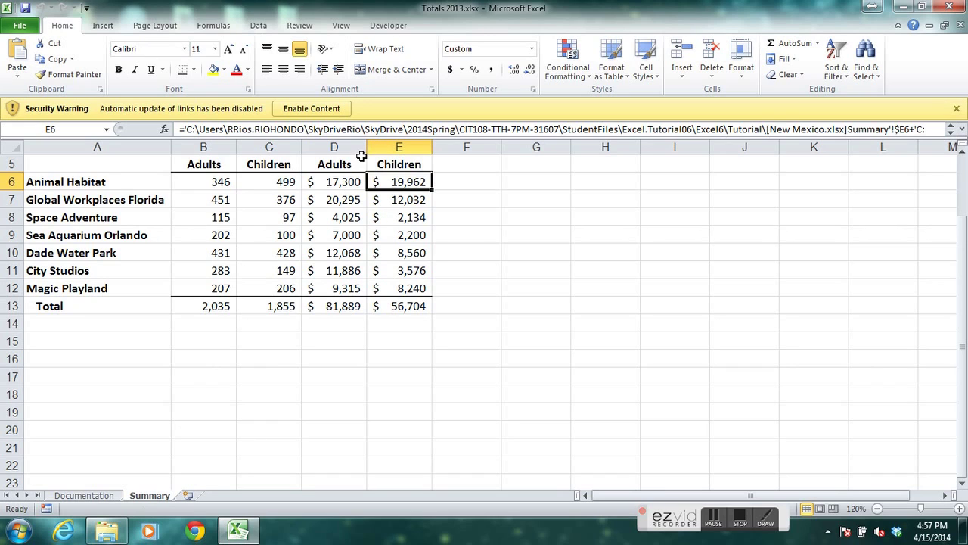
- Enable the automatic link update in Totals 2013.xlsx and check cells D8 and D13 on the Summary sheet
left_click(344, 217)
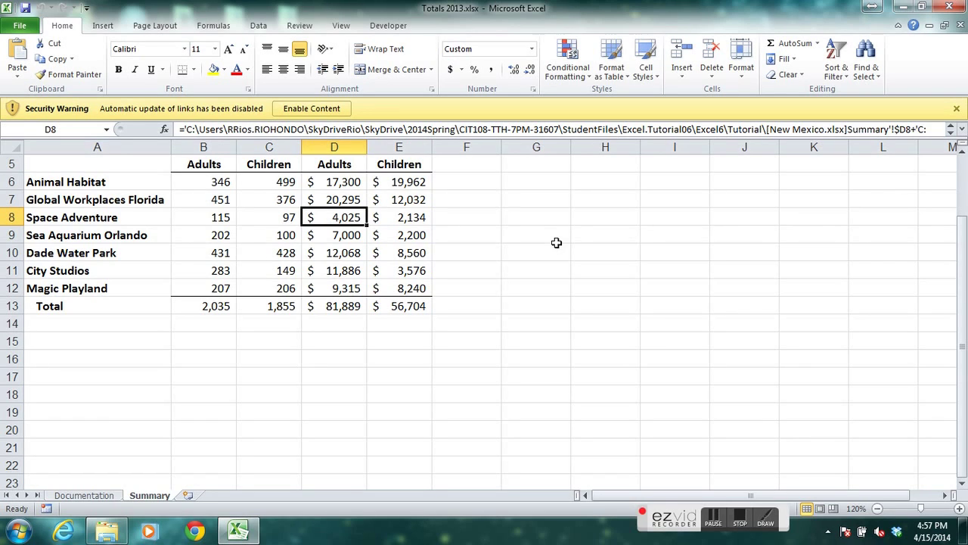
left_click(330, 111)
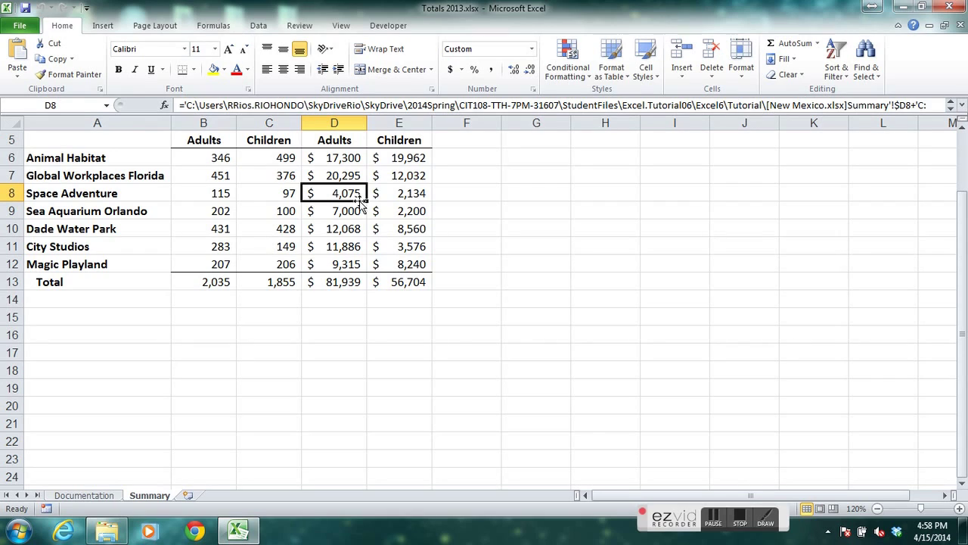
left_click(354, 282)
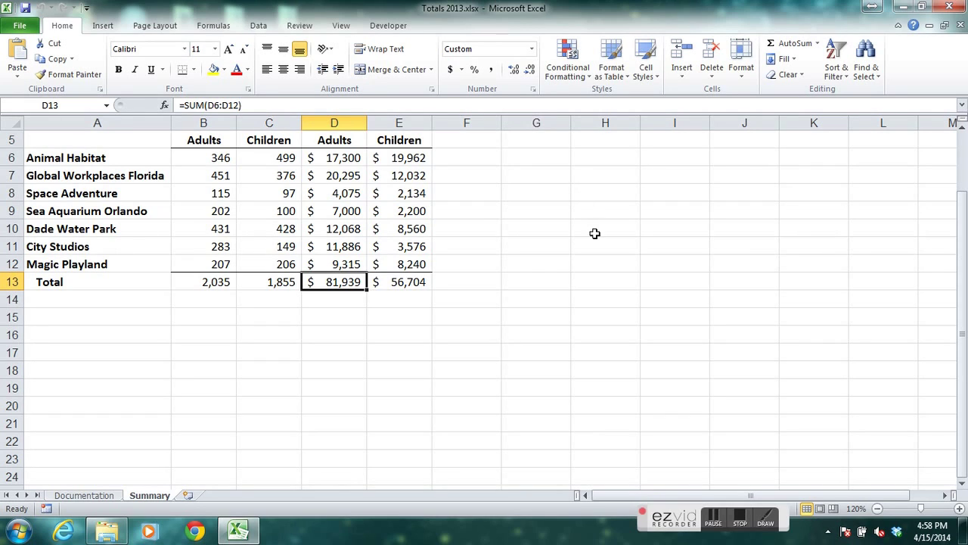
- Save Totals 2013.xlsx, and save a copy of it in the same folder as Audited 2013.xlsx
left_click(28, 9)
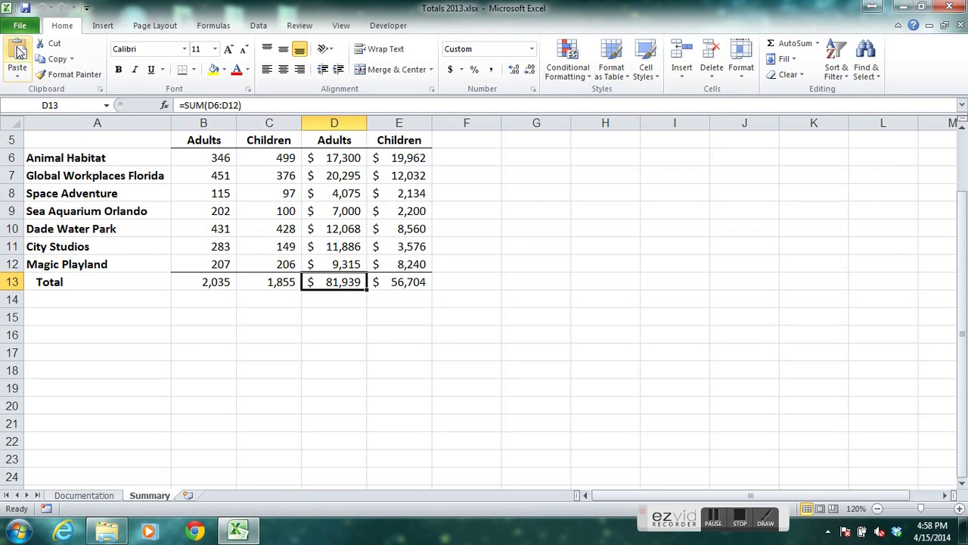
left_click(21, 26)
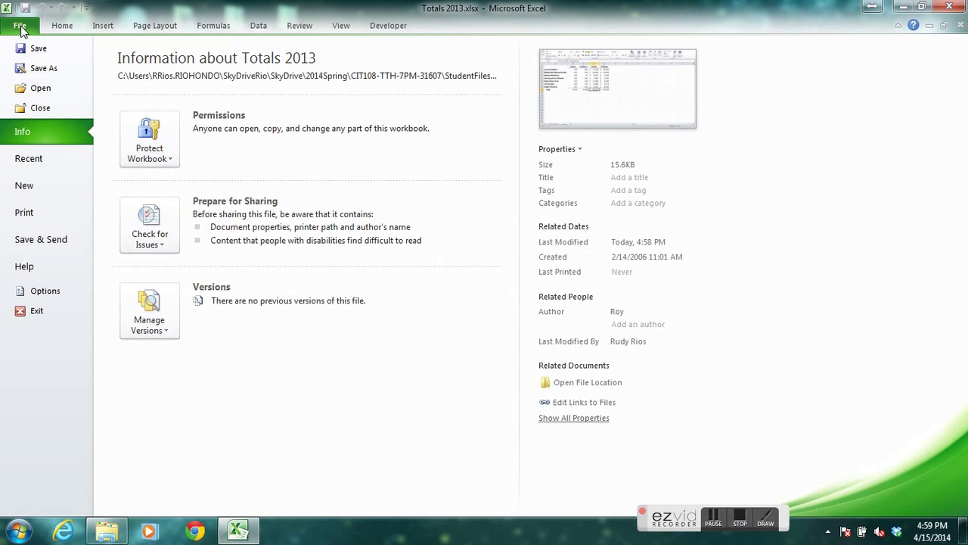
left_click(43, 67)
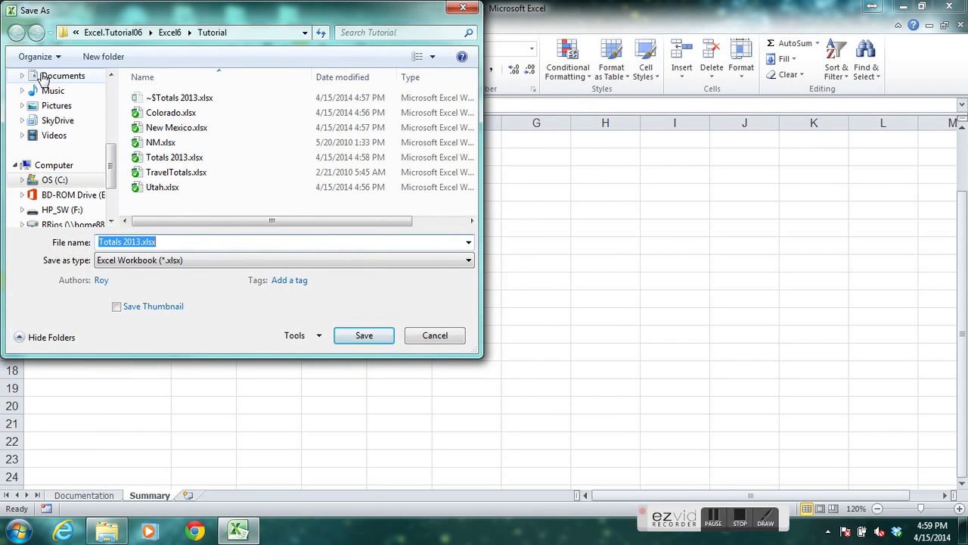
left_click(126, 242)
left_click_drag(122, 242, 92, 243)
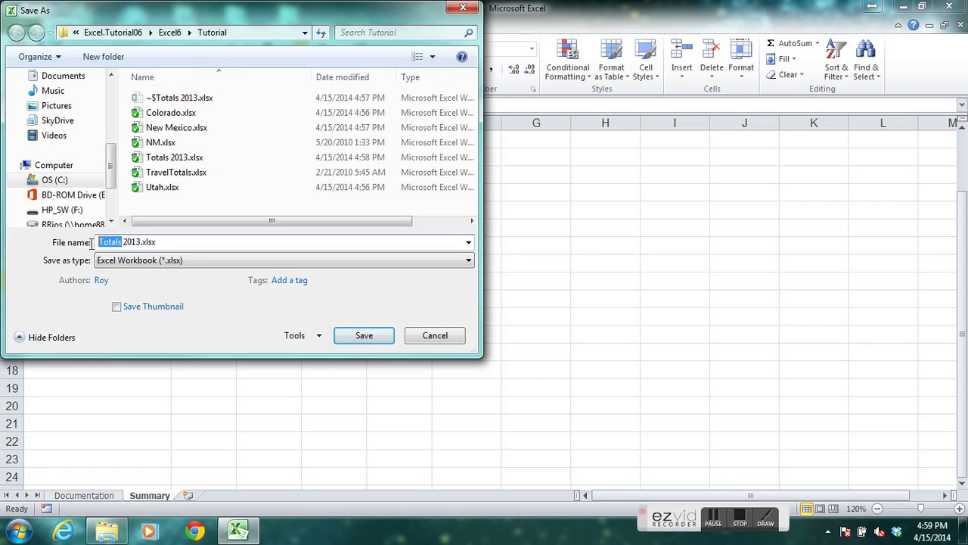
type("Au")
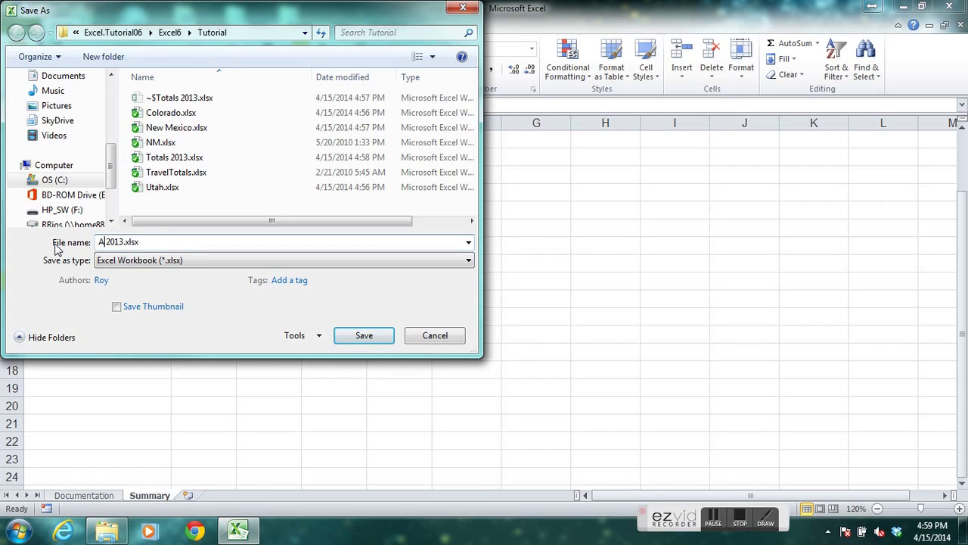
type("dited")
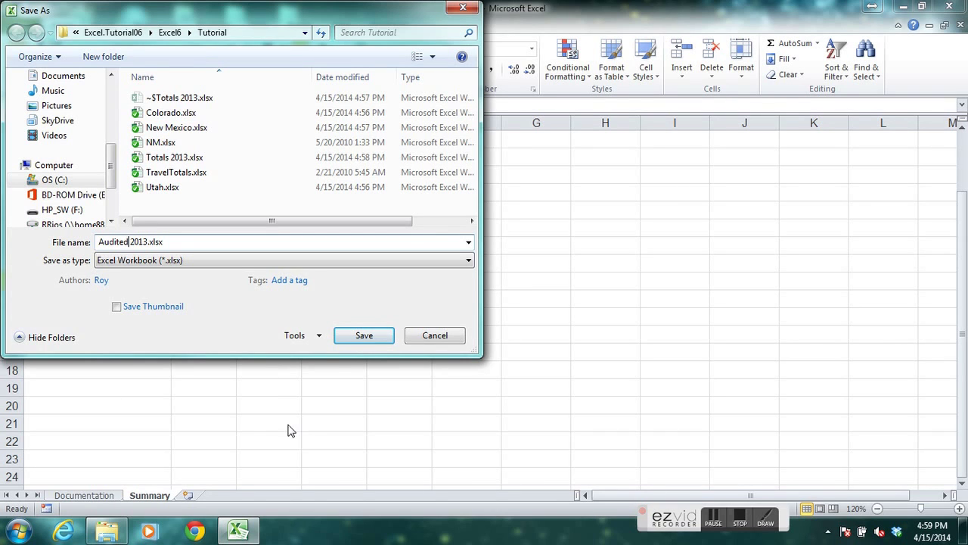
left_click(375, 336)
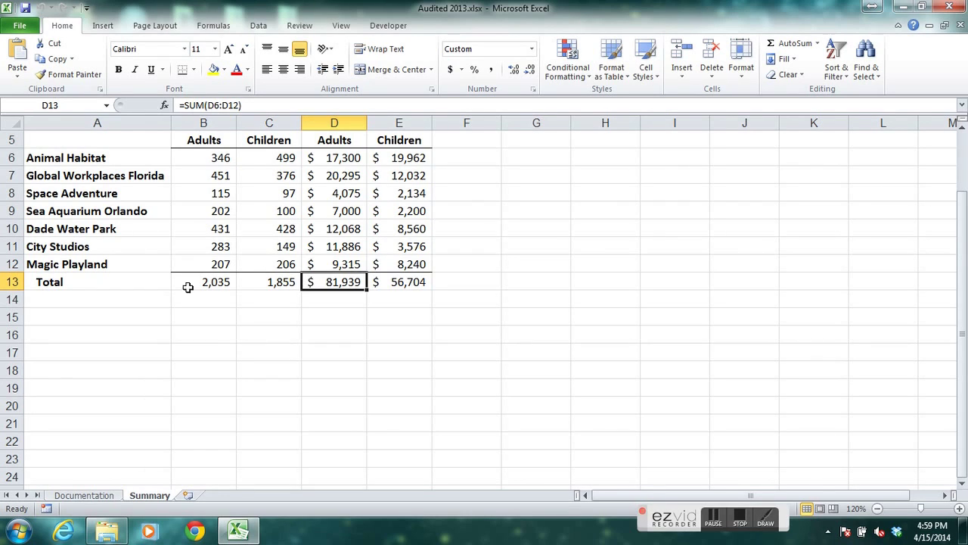
- Break the links from Audited 2013.xlsx to Colorado.xlsx, New Mexico.xlsx and Utah.xlsx
left_click(259, 27)
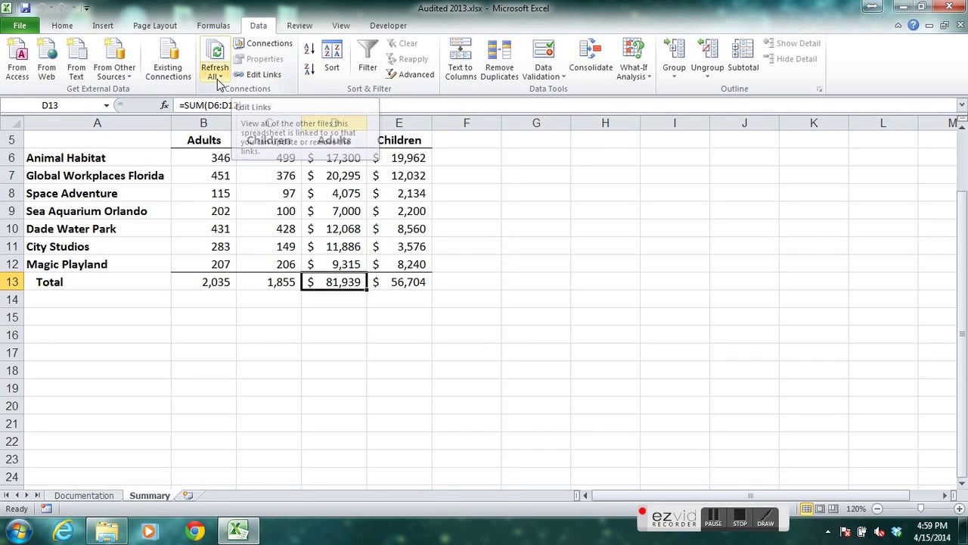
left_click(256, 76)
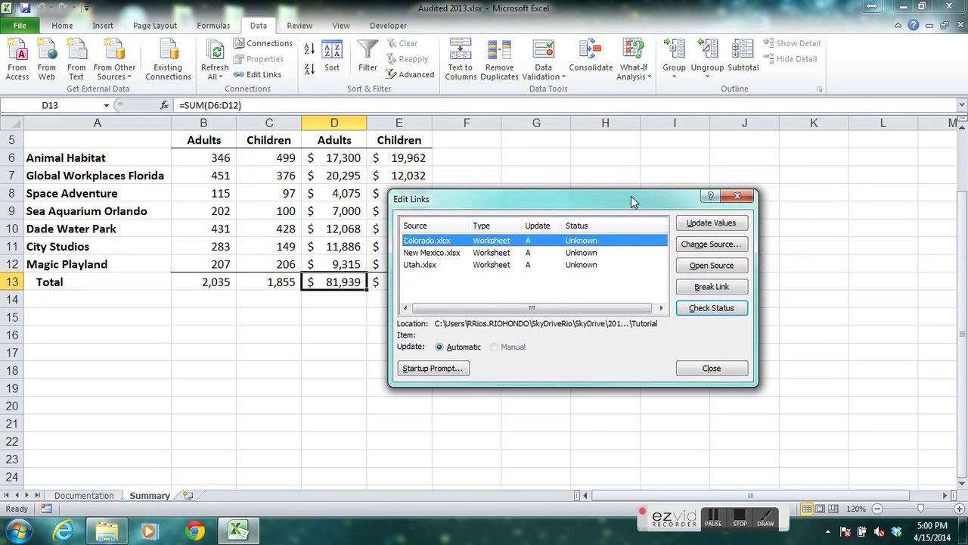
left_click_drag(631, 196, 674, 132)
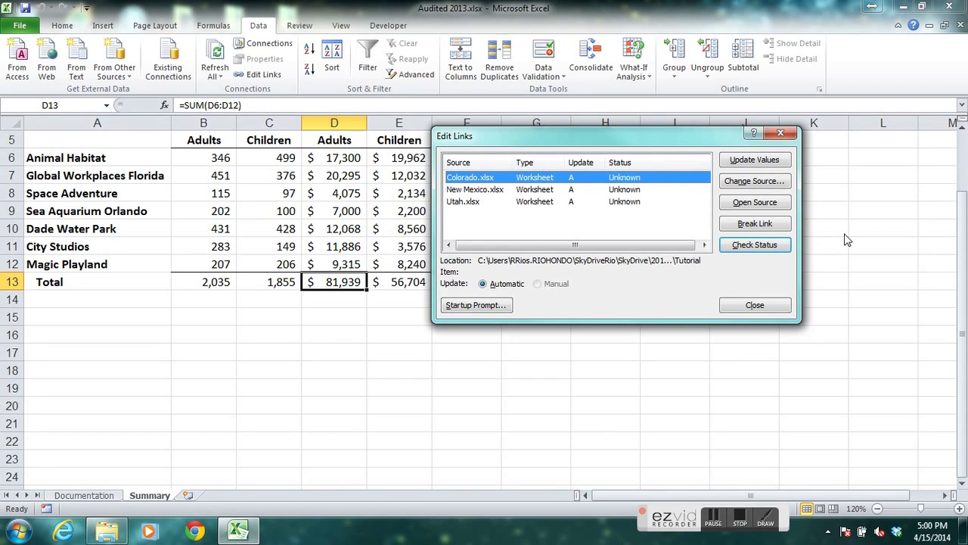
left_click(754, 224)
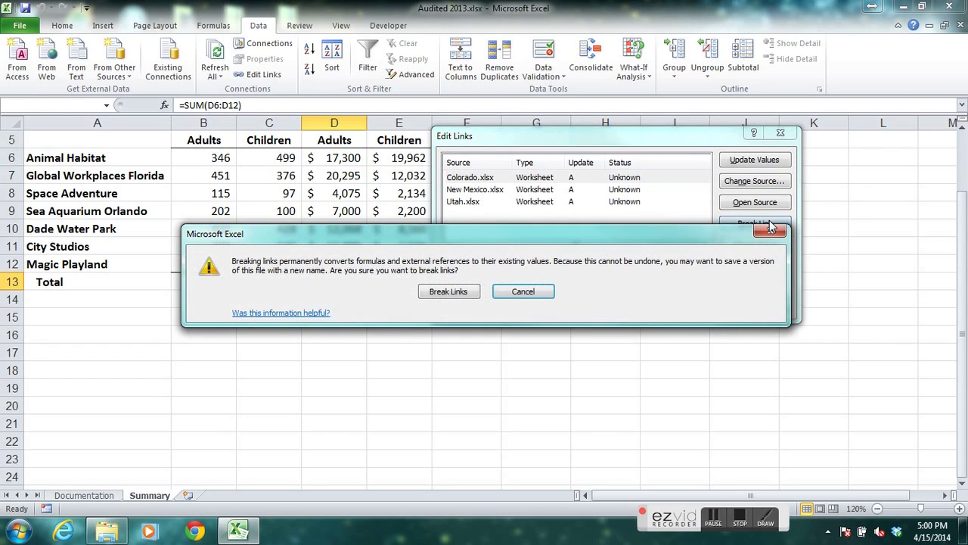
left_click_drag(505, 233, 535, 283)
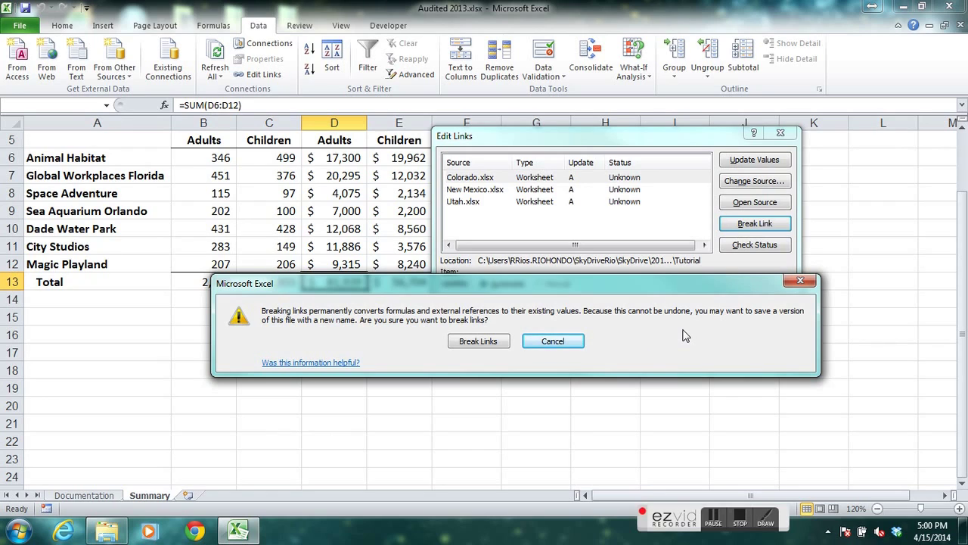
left_click(488, 342)
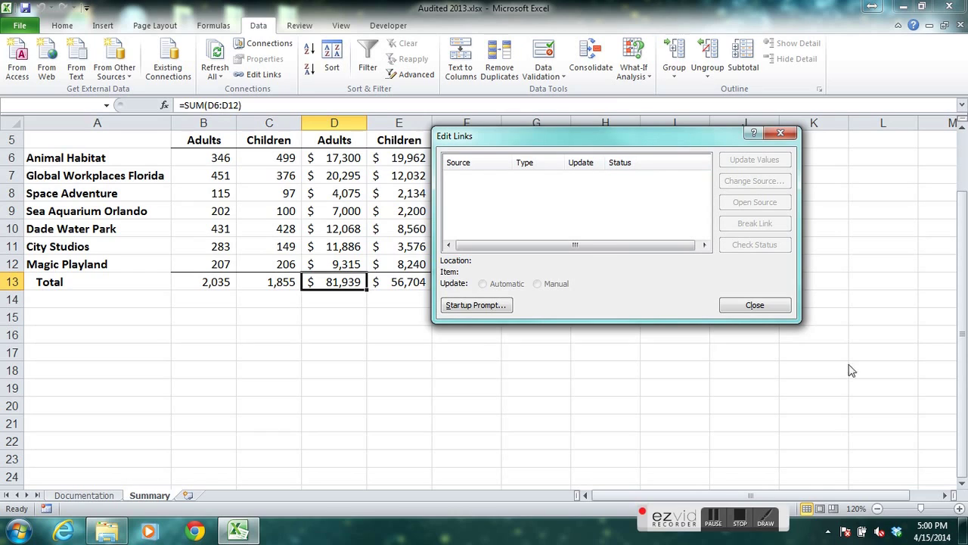
left_click(766, 308)
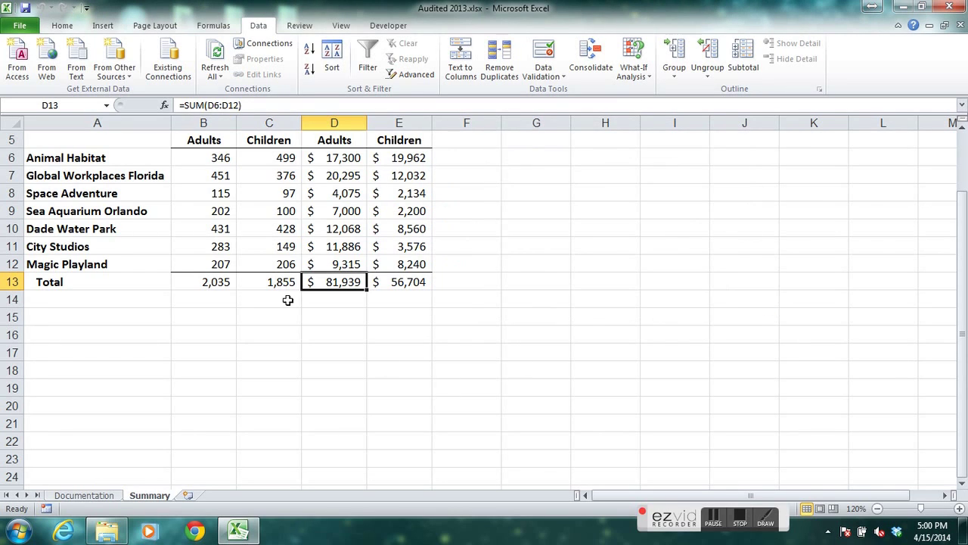
- Examine the contents of several ticket cells in rows 6 and 7 and the total formulas in B13:E13
left_click(216, 159)
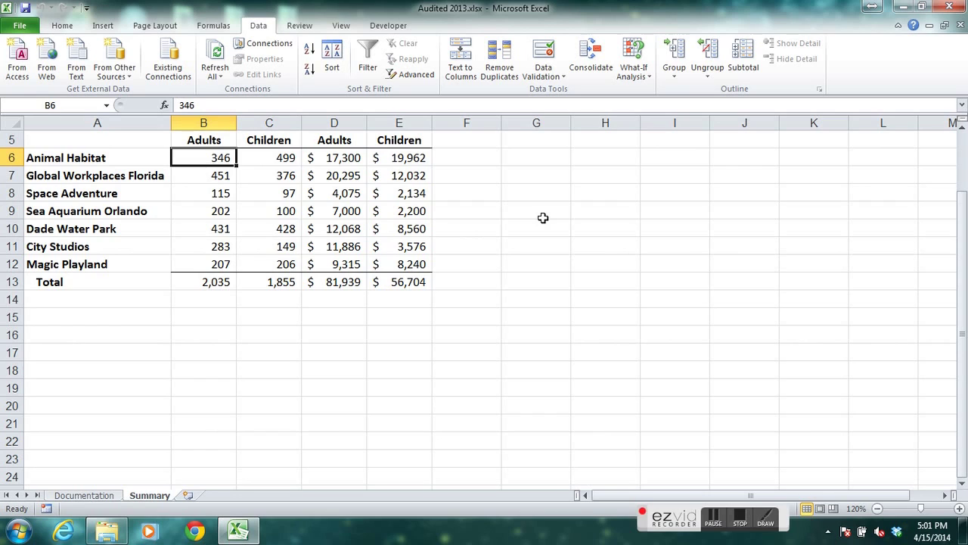
left_click(258, 164)
left_click(260, 186)
left_click(218, 178)
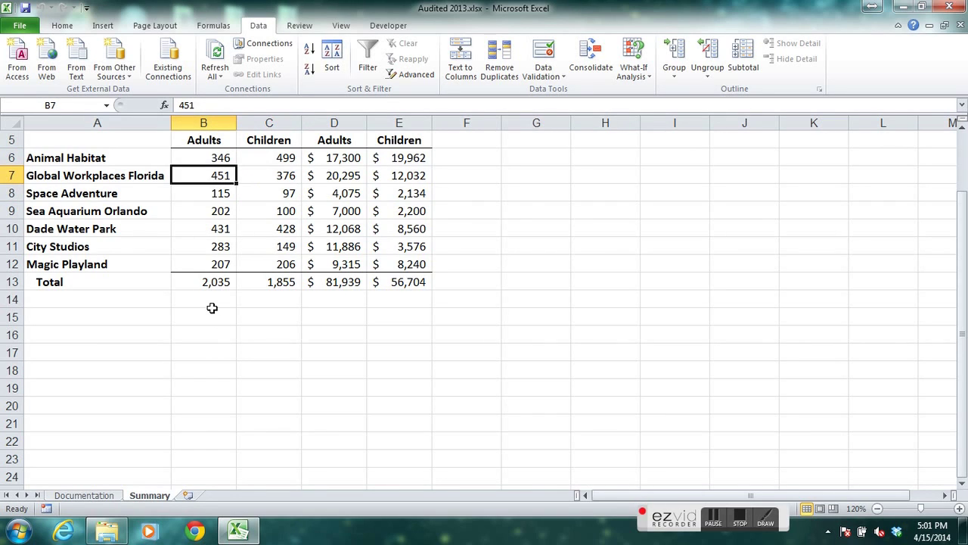
left_click(208, 280)
left_click(255, 286)
left_click(338, 280)
left_click(407, 281)
left_click(214, 281)
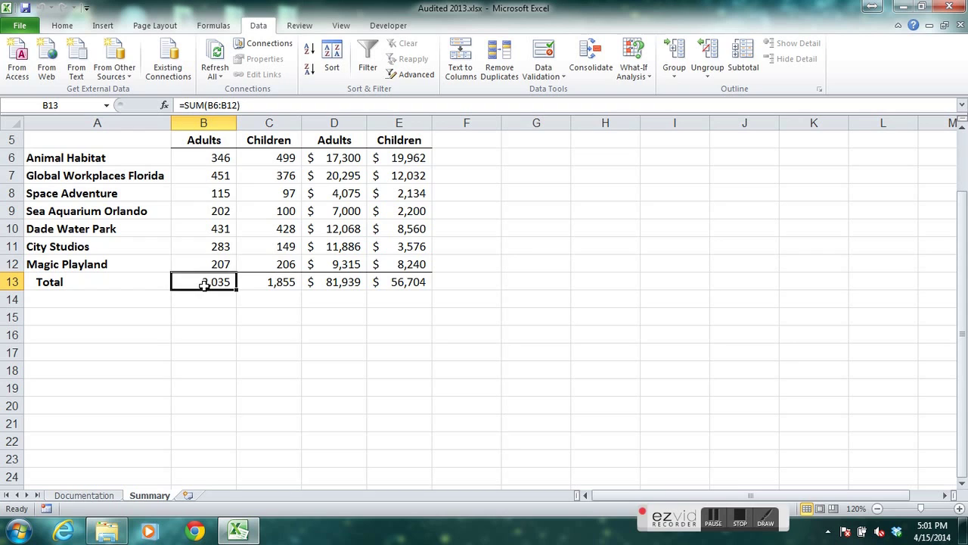
double_click(205, 283)
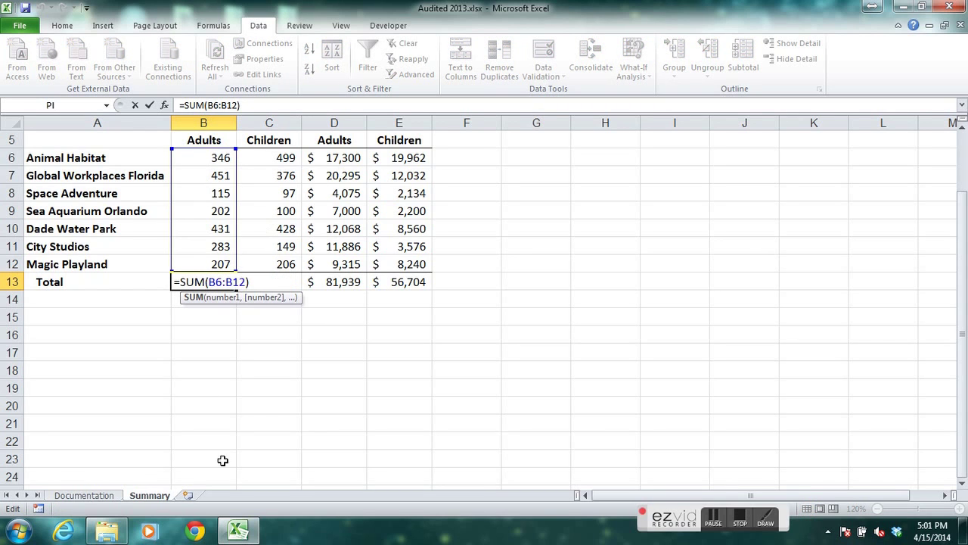
key("Escape")
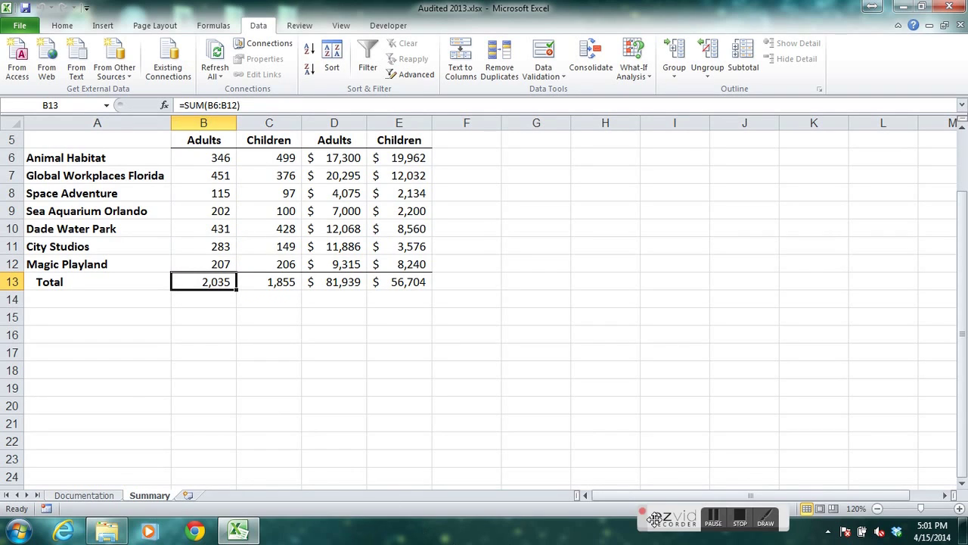
- Close Audited 2013.xlsx with its changes saved
left_click(737, 518)
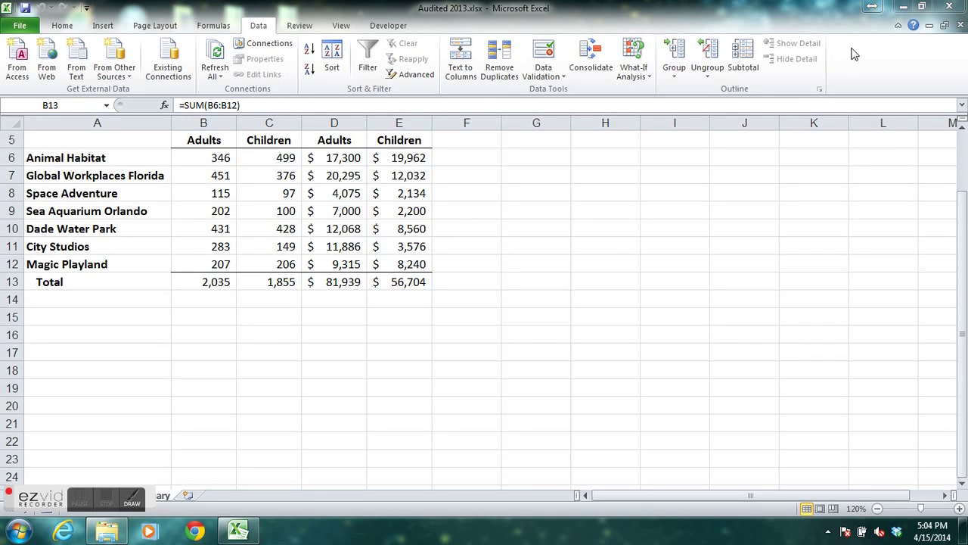
left_click(961, 25)
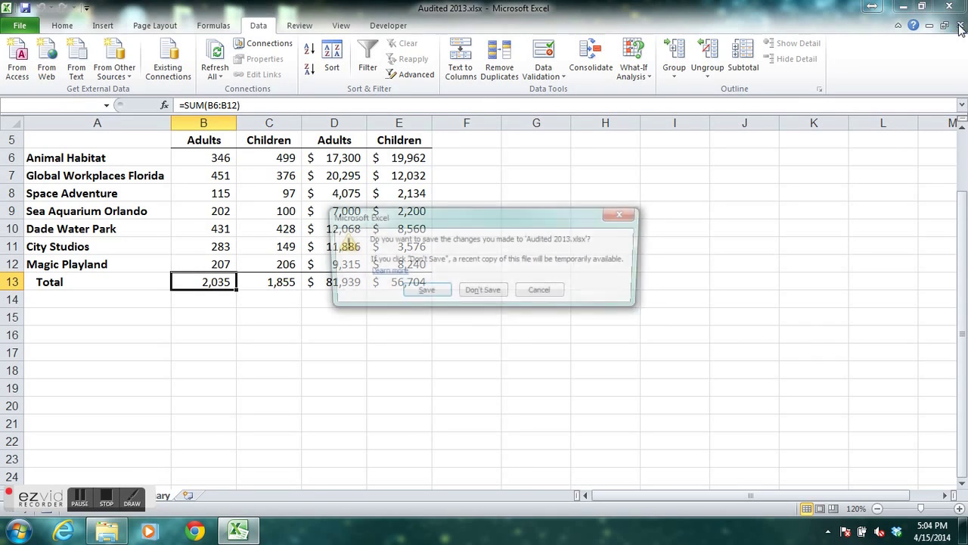
left_click(436, 295)
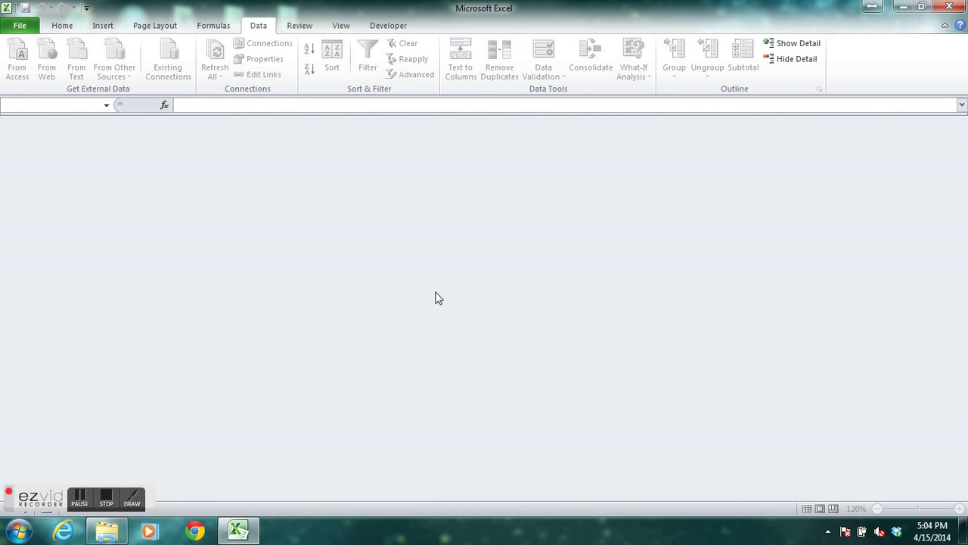
- Open the recently used workbooks Colorado.xlsx, New Mexico.xlsx and Utah.xlsx
left_click(21, 28)
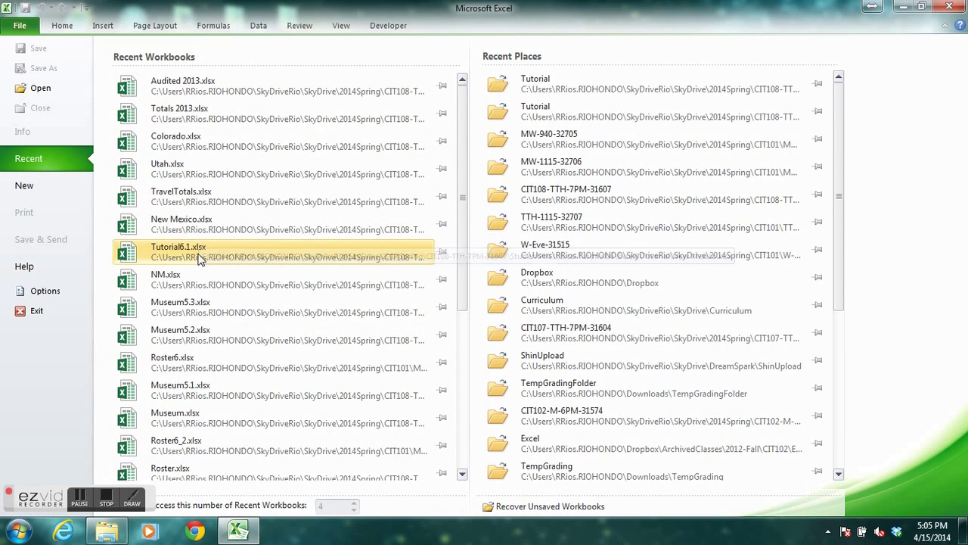
left_click(224, 145)
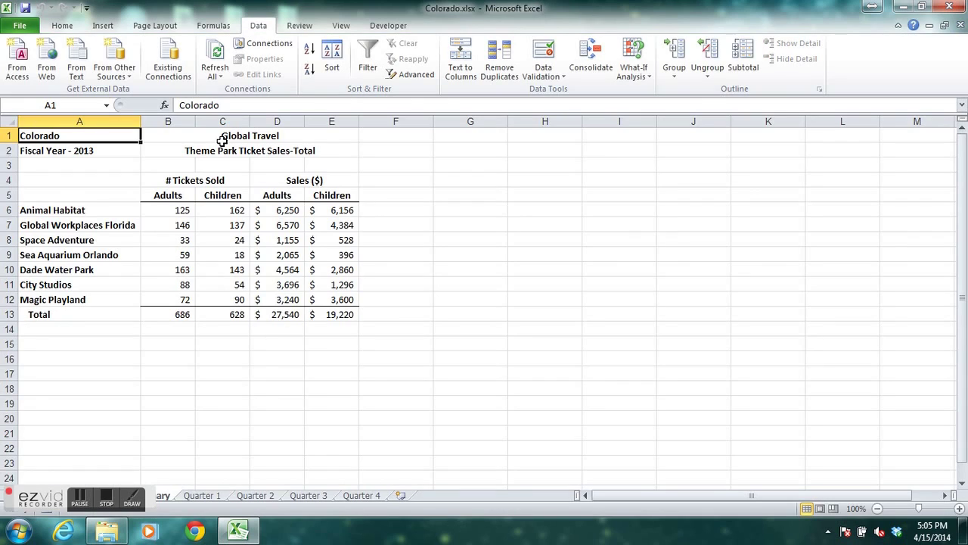
left_click(20, 27)
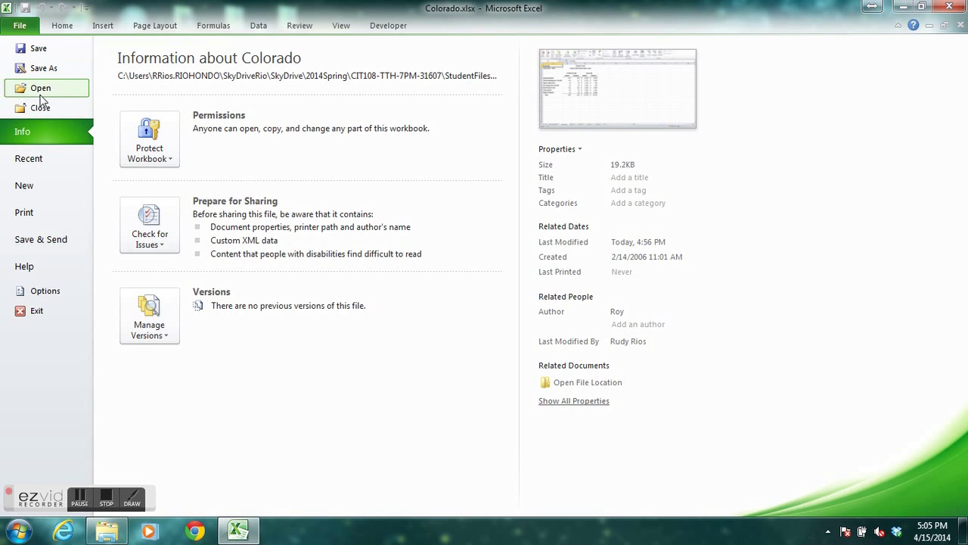
left_click(41, 160)
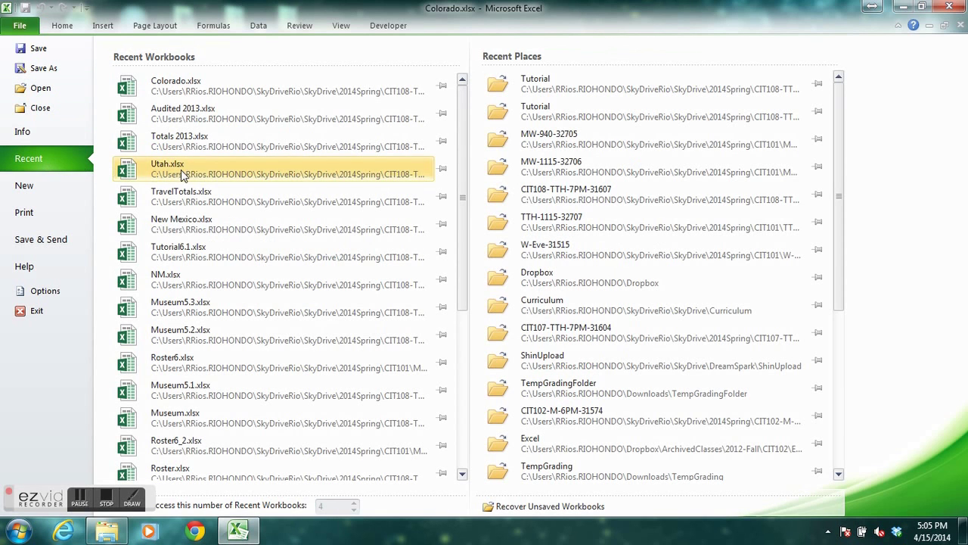
left_click(185, 224)
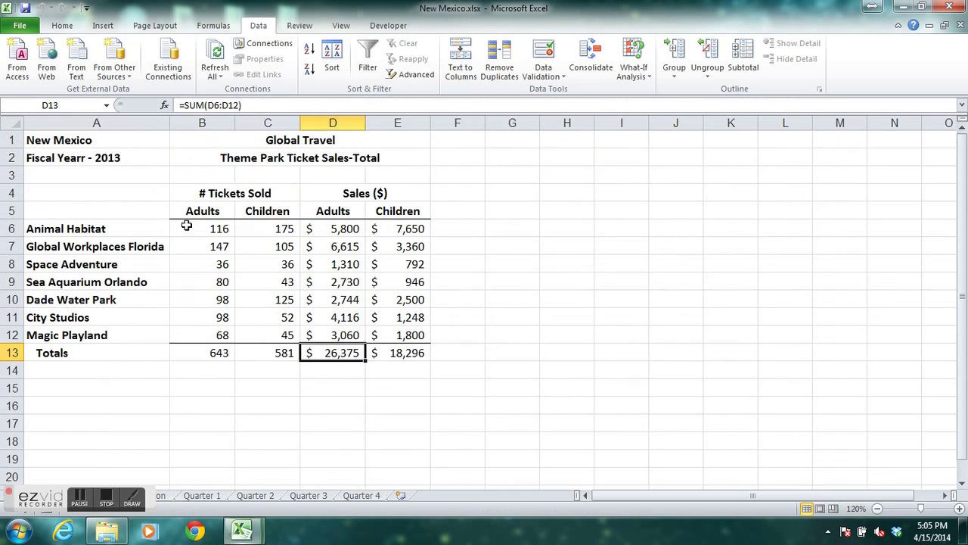
left_click(22, 26)
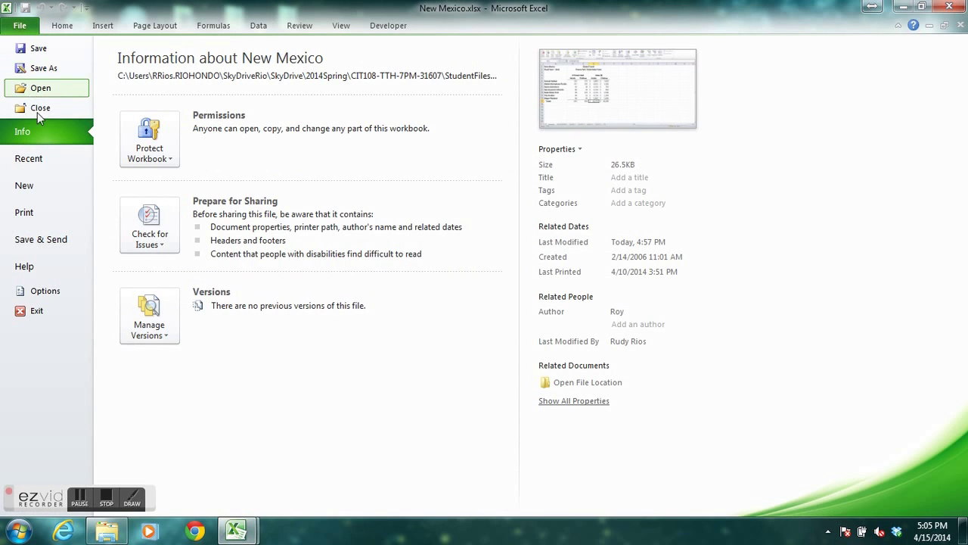
left_click(29, 160)
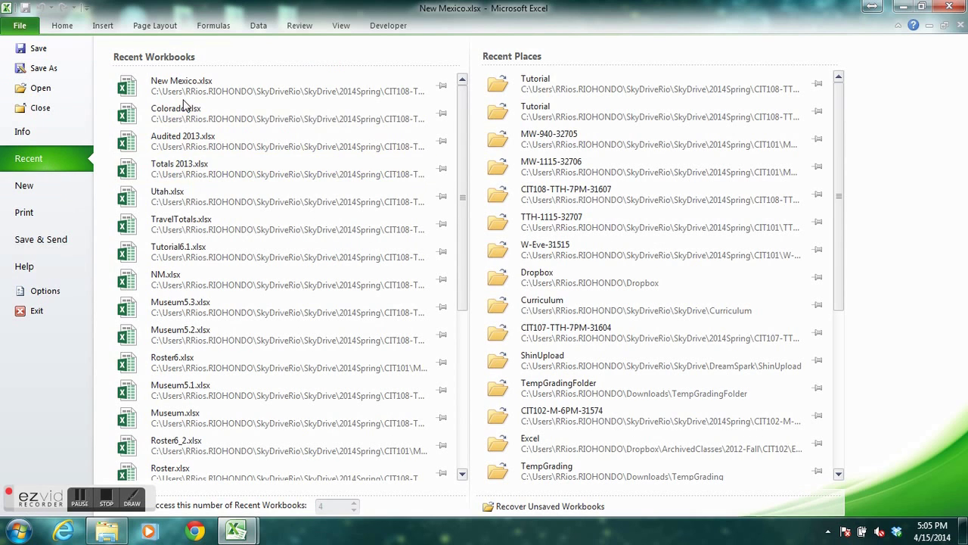
left_click(180, 191)
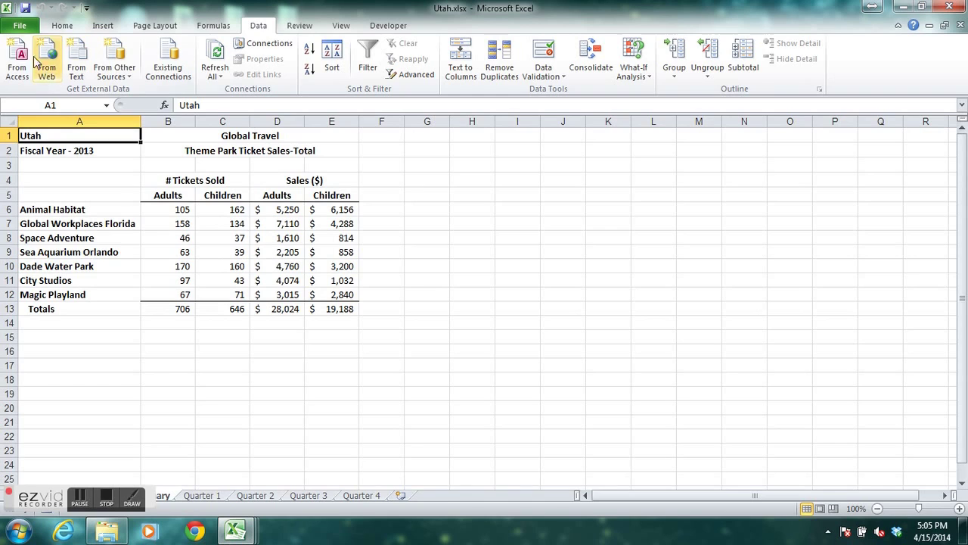
- Open Totals 2013.xlsx from the Tutorial folder alongside the three state workbooks
left_click(20, 27)
left_click(40, 87)
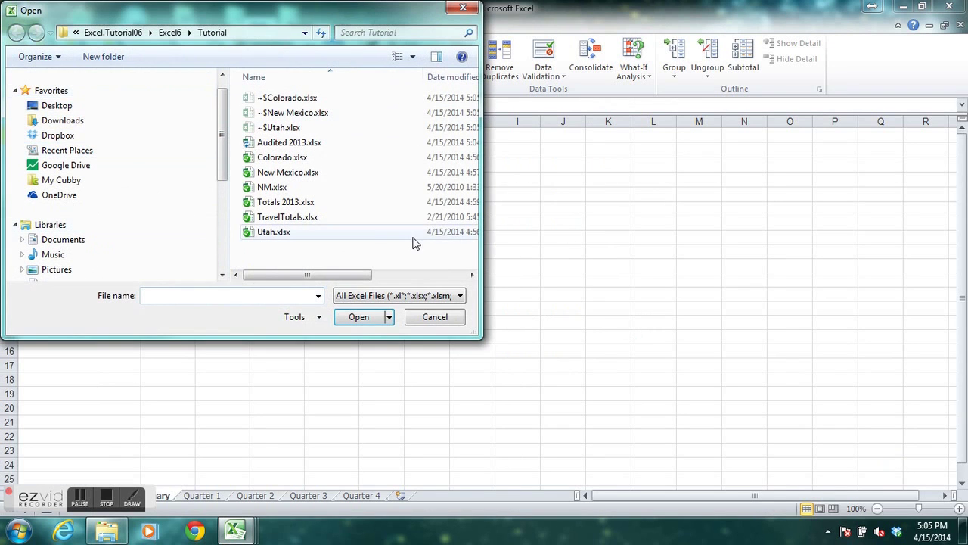
left_click(286, 202)
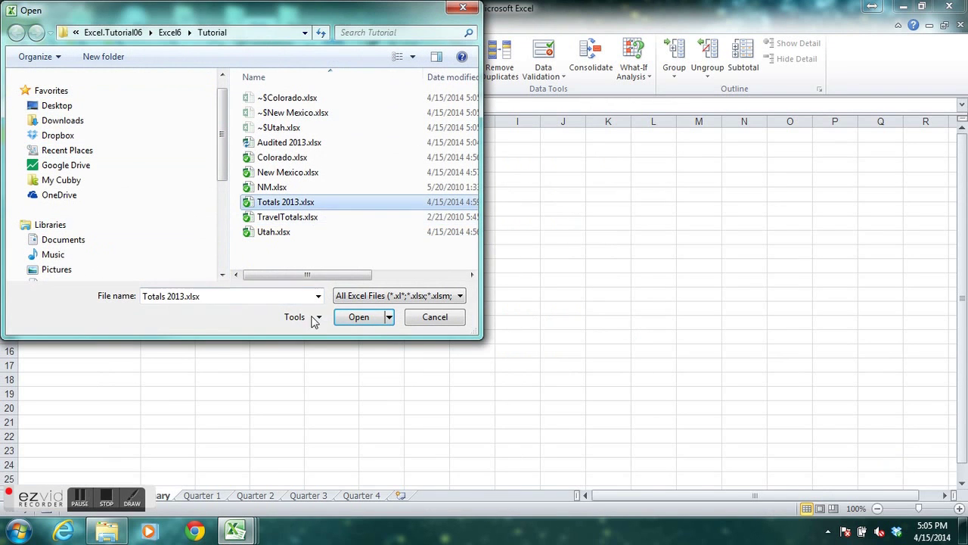
left_click(360, 317)
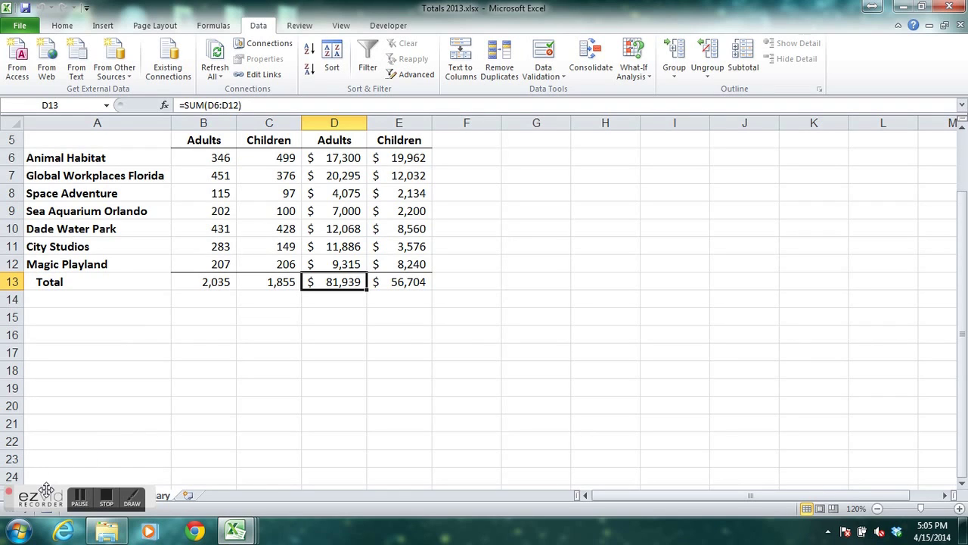
- View the open Colorado, New Mexico and Utah workbooks in turn, and return to Totals 2013.xlsx
left_click_drag(107, 495, 679, 505)
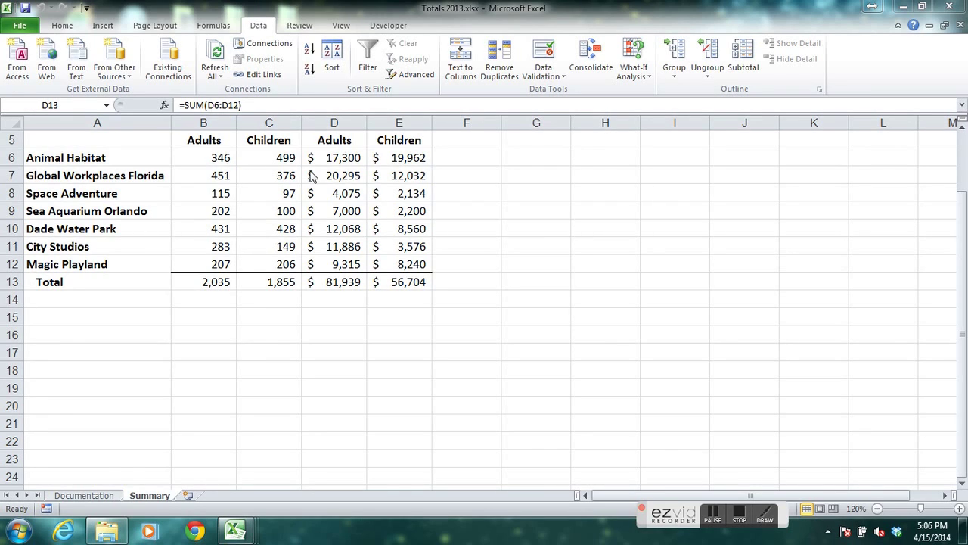
mouse_move(241, 534)
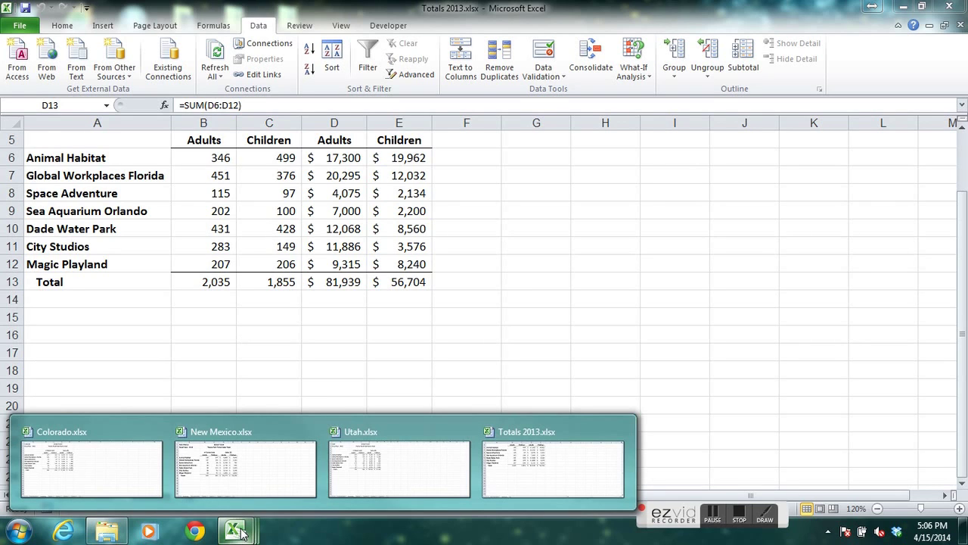
left_click(134, 467)
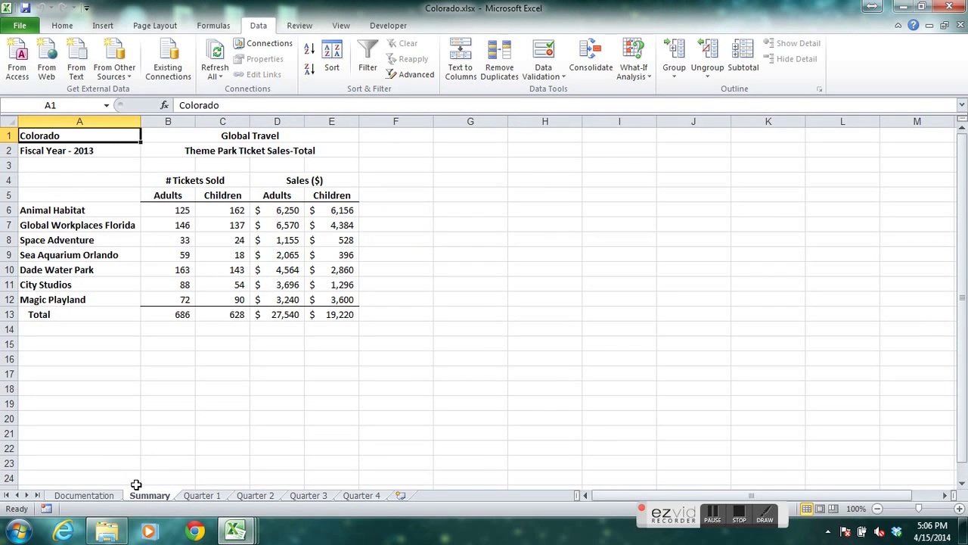
mouse_move(240, 534)
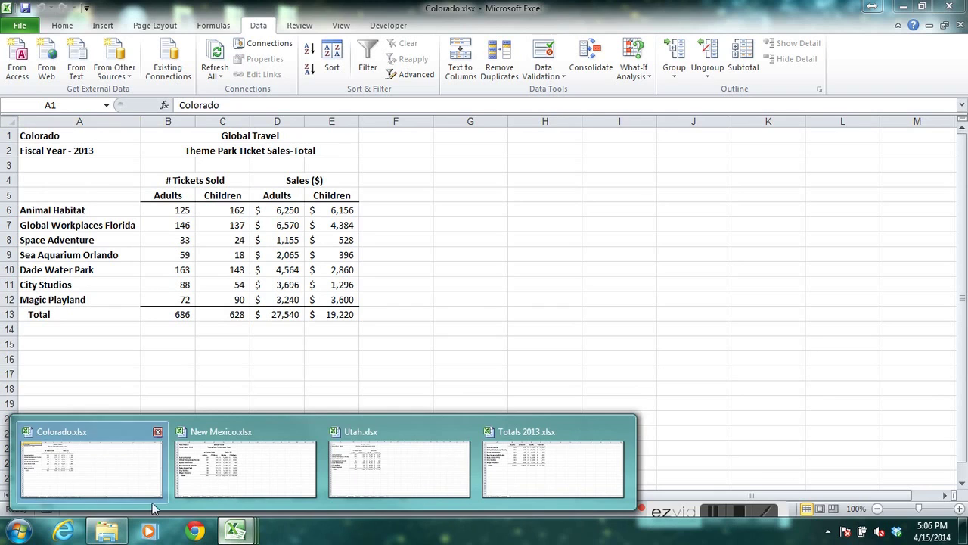
left_click(111, 472)
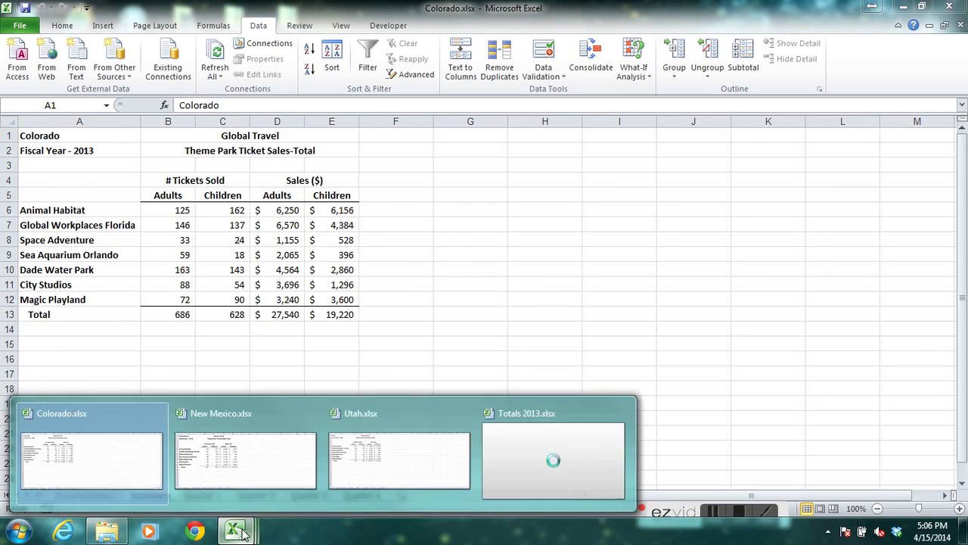
left_click(224, 477)
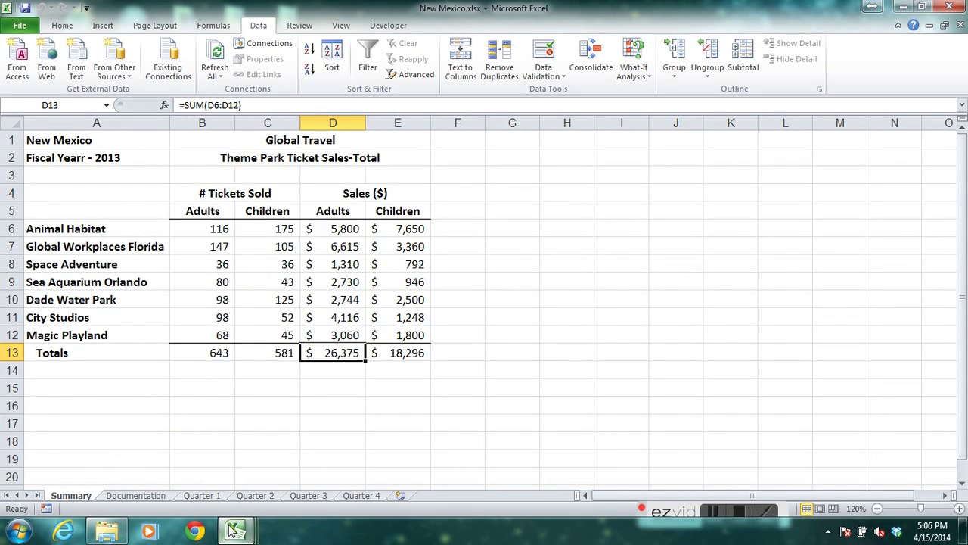
mouse_move(236, 532)
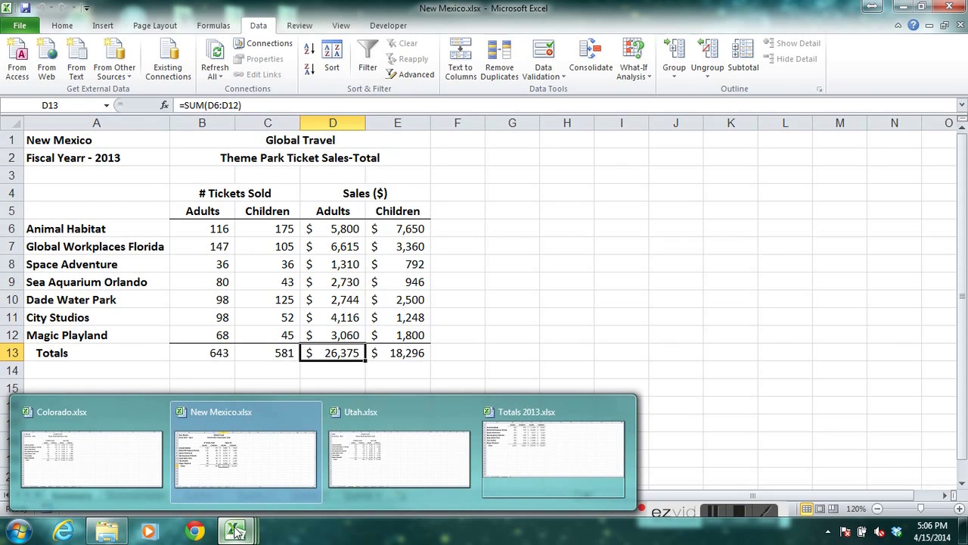
left_click(375, 454)
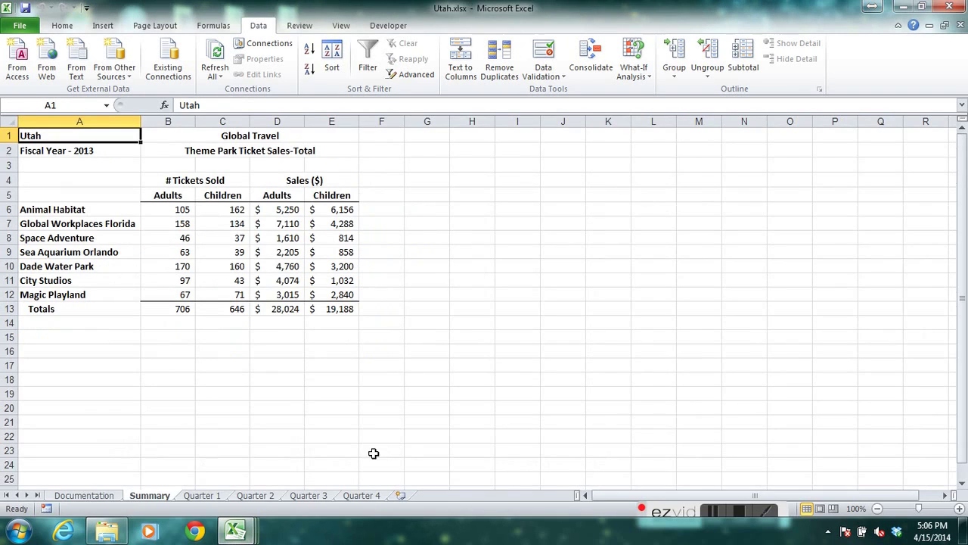
mouse_move(236, 532)
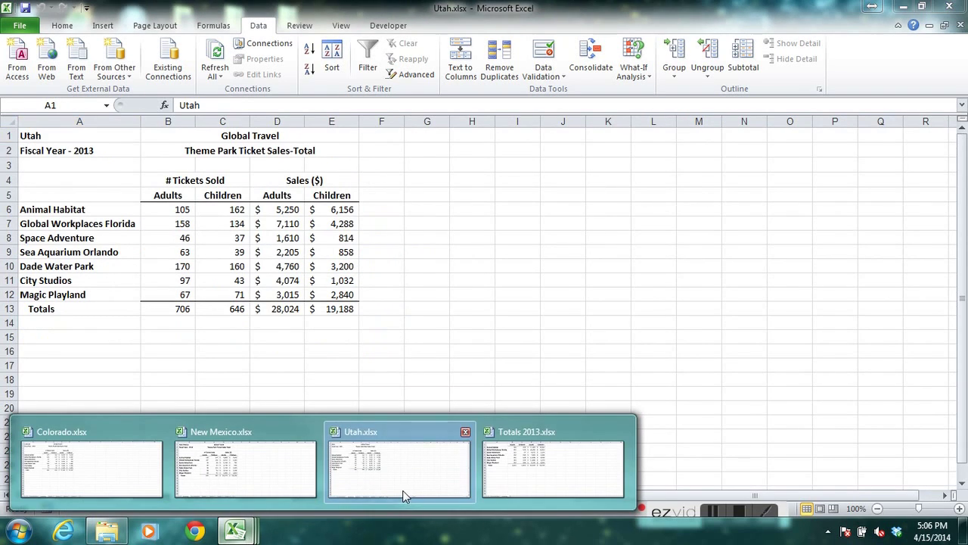
left_click(510, 478)
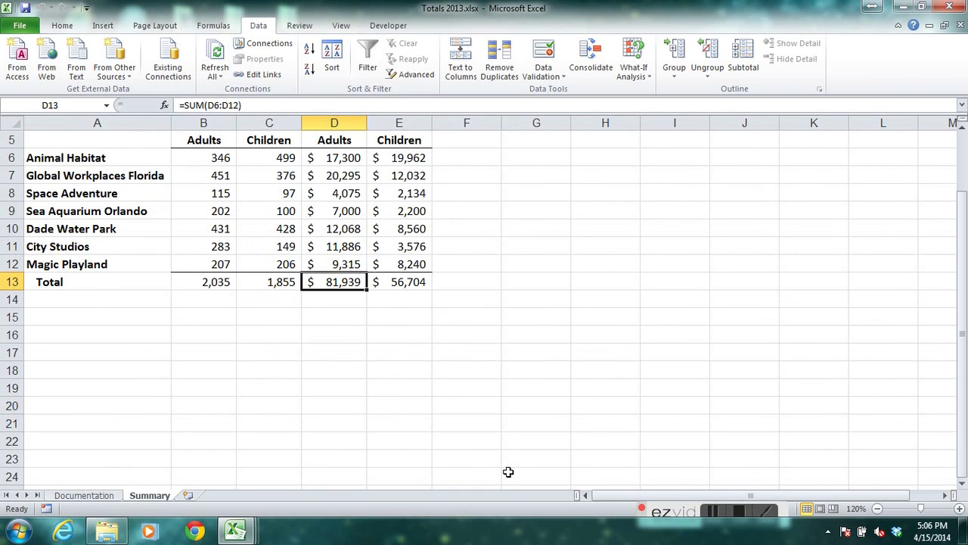
- Arrange all open workbook windows in a cascade
left_click(348, 27)
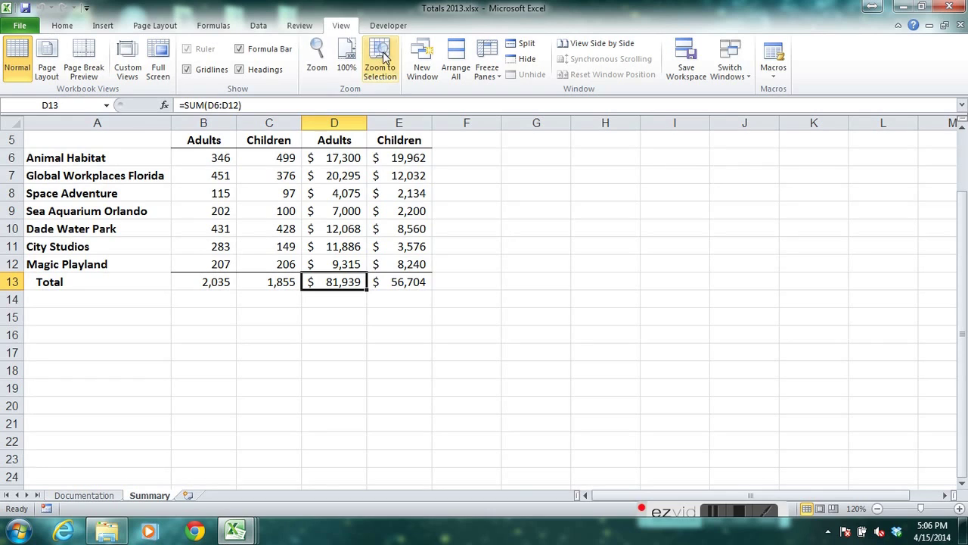
left_click(456, 82)
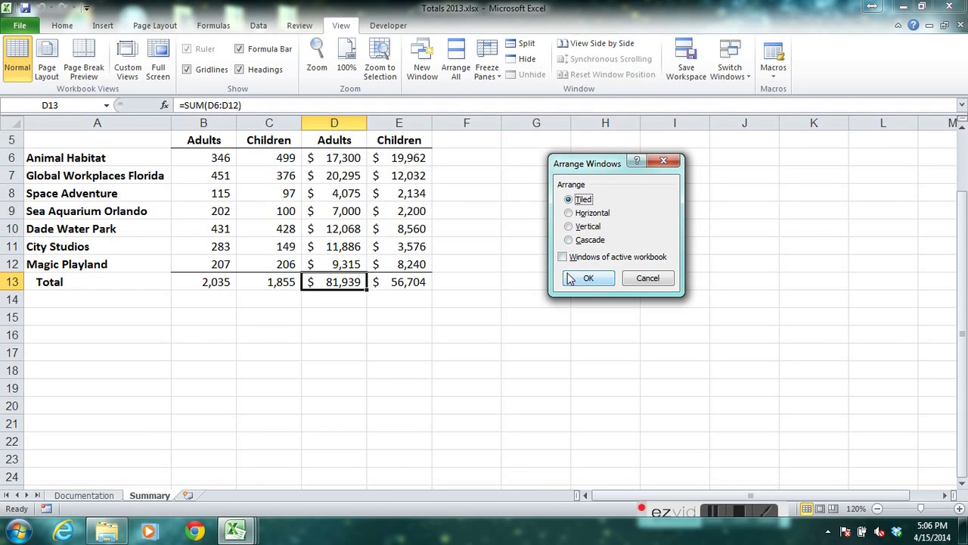
left_click(573, 239)
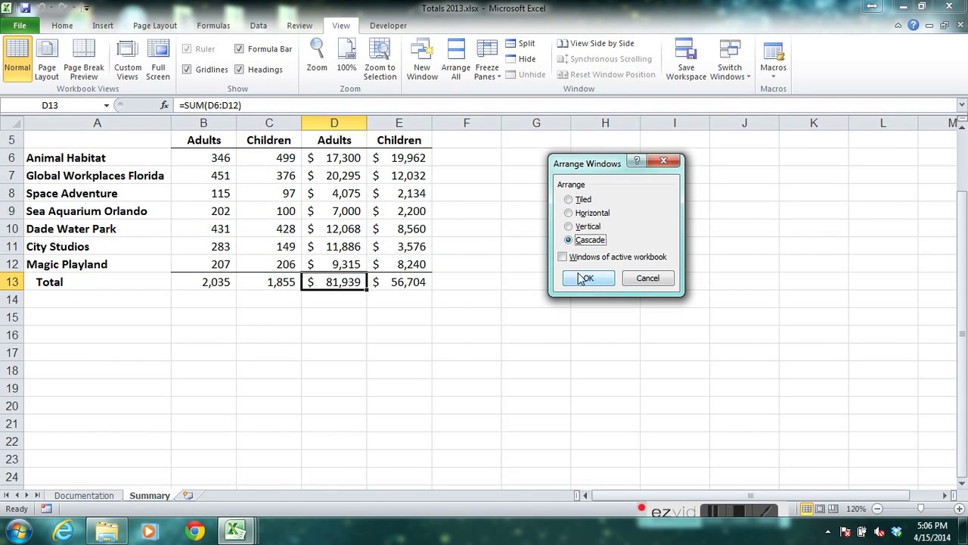
left_click(588, 277)
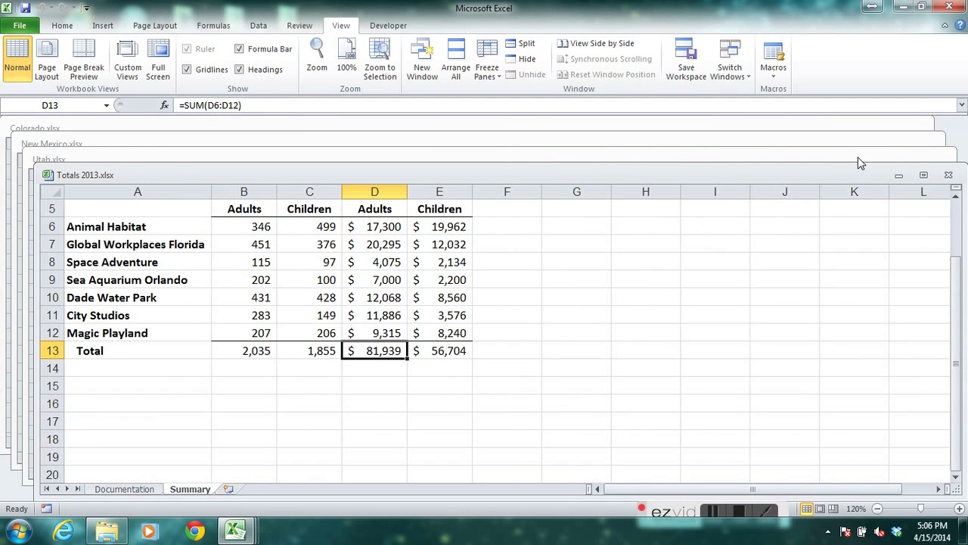
- Bring each cascaded state workbook window to the front in turn, ending with Totals 2013.xlsx in front
left_click(662, 163)
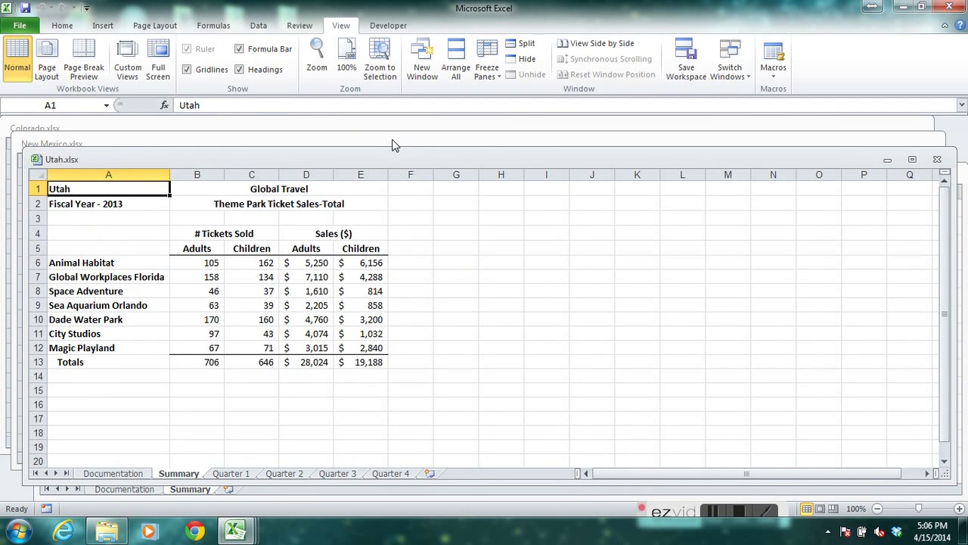
left_click(395, 144)
left_click(349, 125)
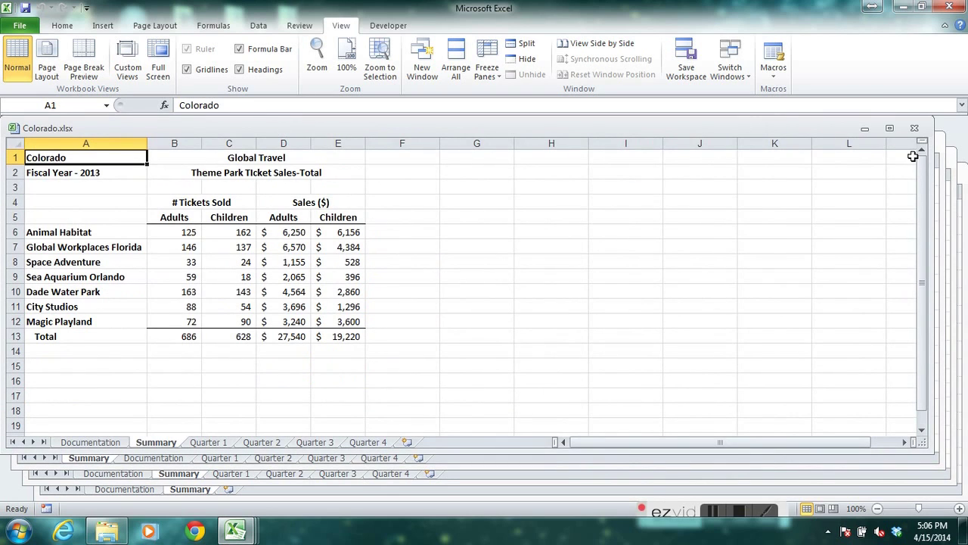
left_click(945, 150)
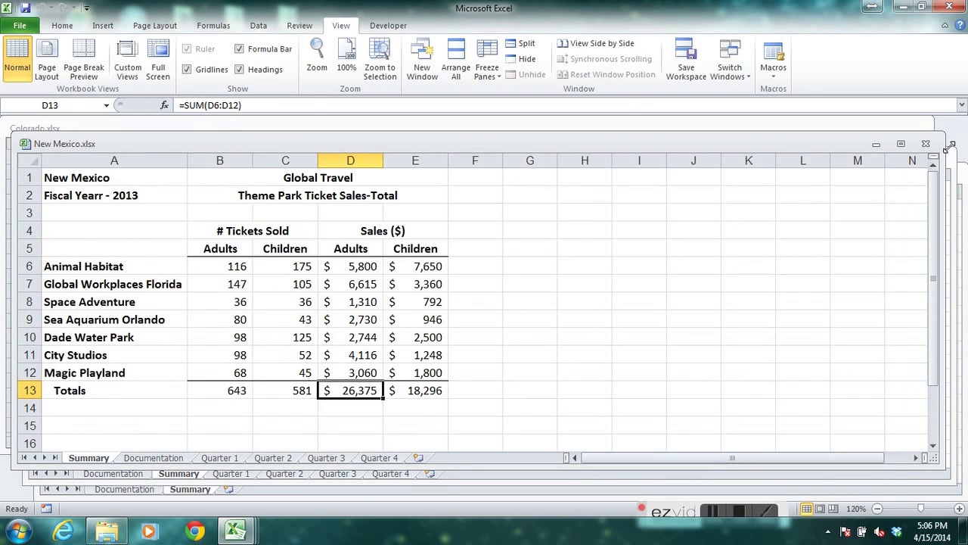
left_click(959, 162)
left_click(961, 174)
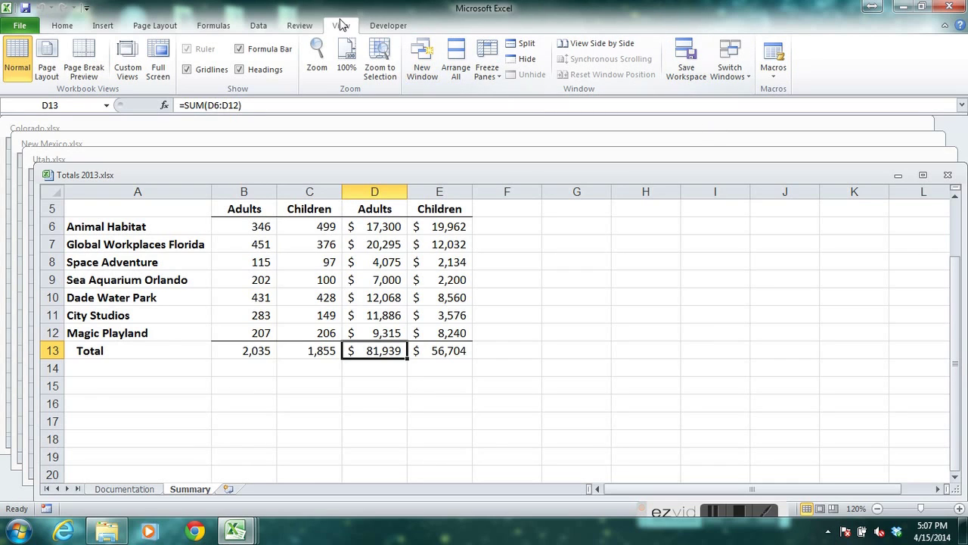
- Save the window layout as the workspace Theme Parks.xlw in the Tutorial folder, saving the changes to Totals 2013.xlsx
left_click(698, 80)
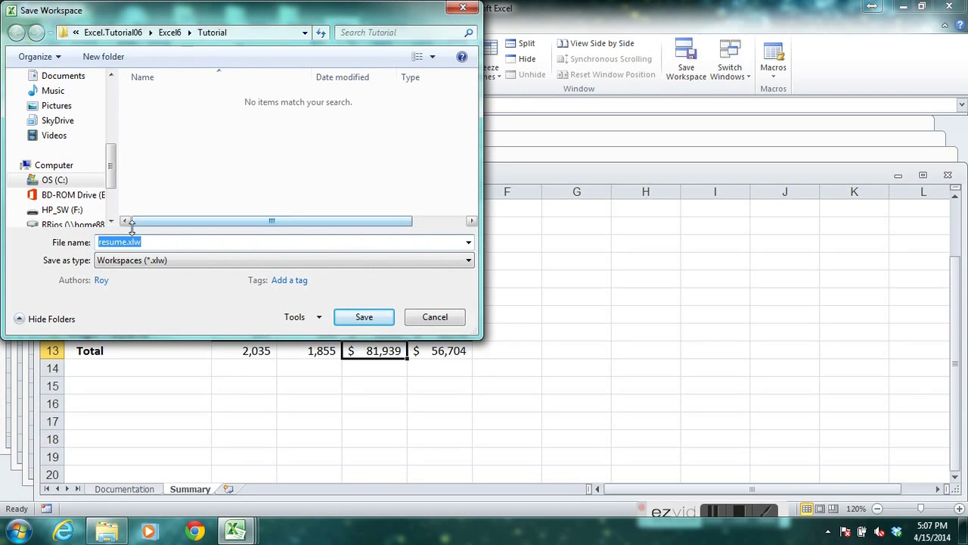
left_click(114, 242)
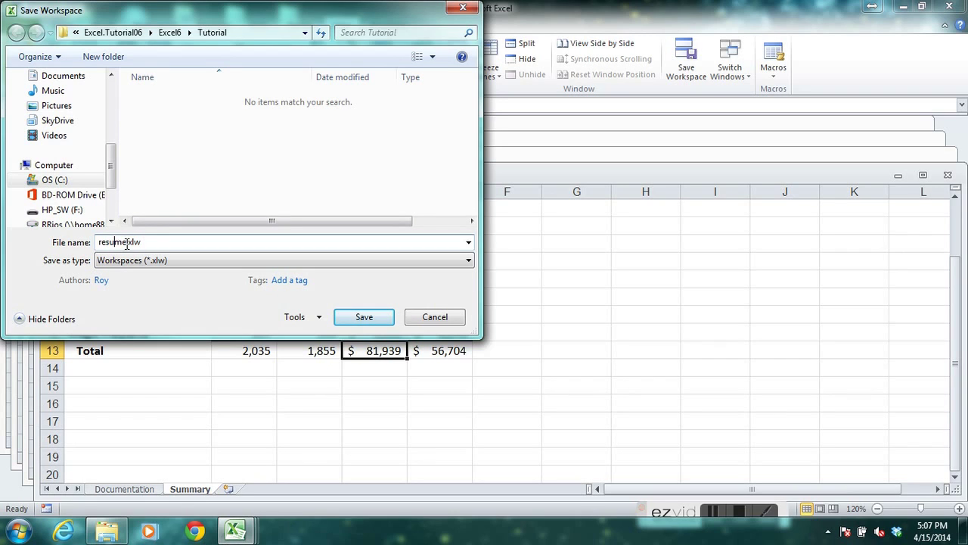
left_click_drag(127, 242, 65, 246)
type("Theme Parks")
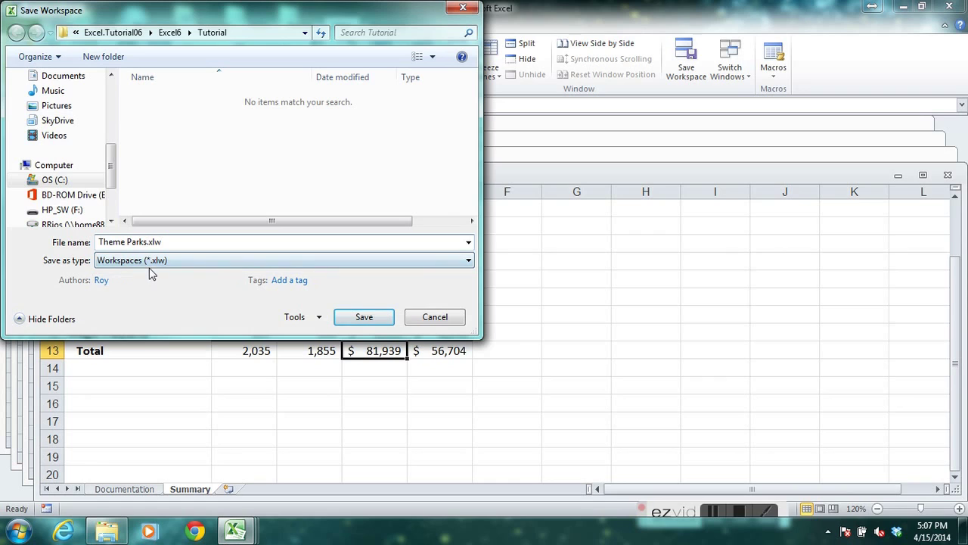
left_click(363, 318)
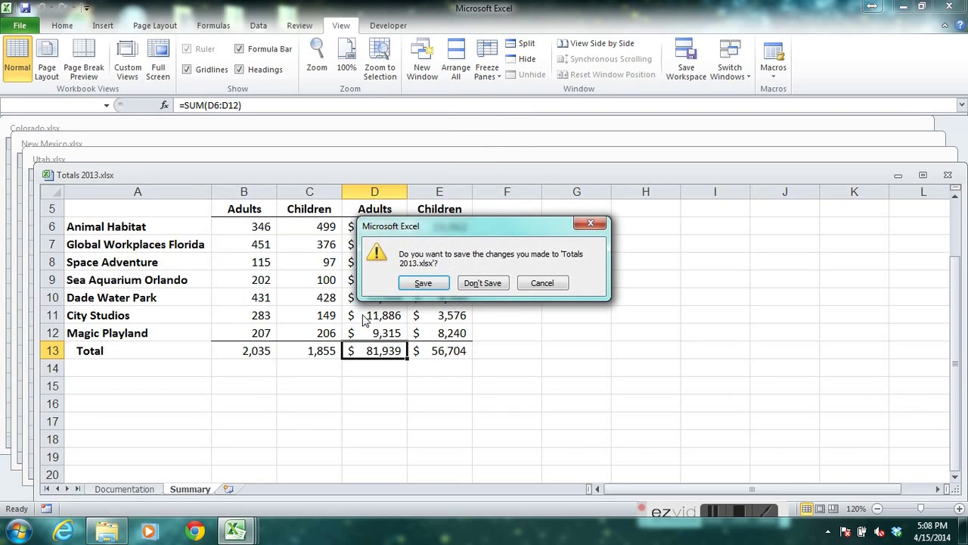
left_click(446, 284)
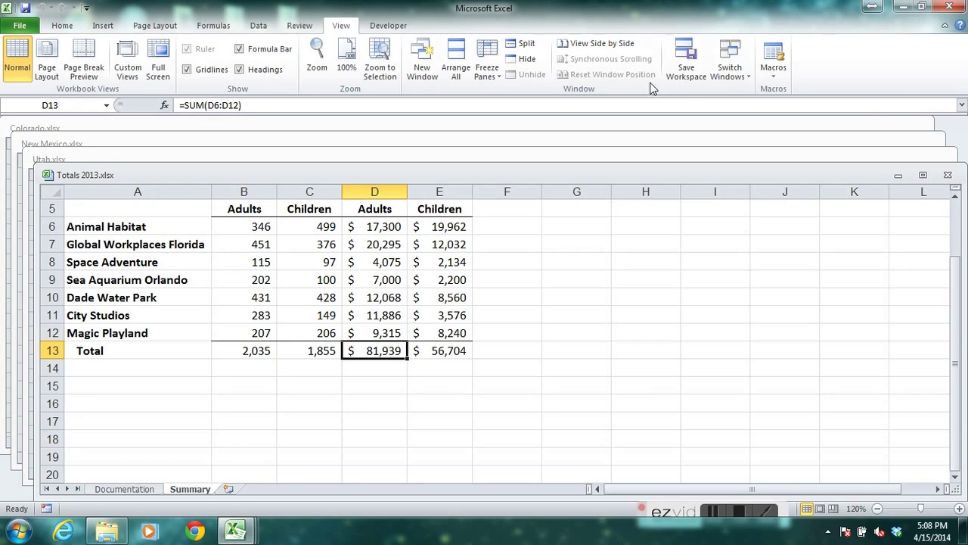
- Close Totals 2013.xlsx and the three state workbooks, and exit Excel
left_click(945, 8)
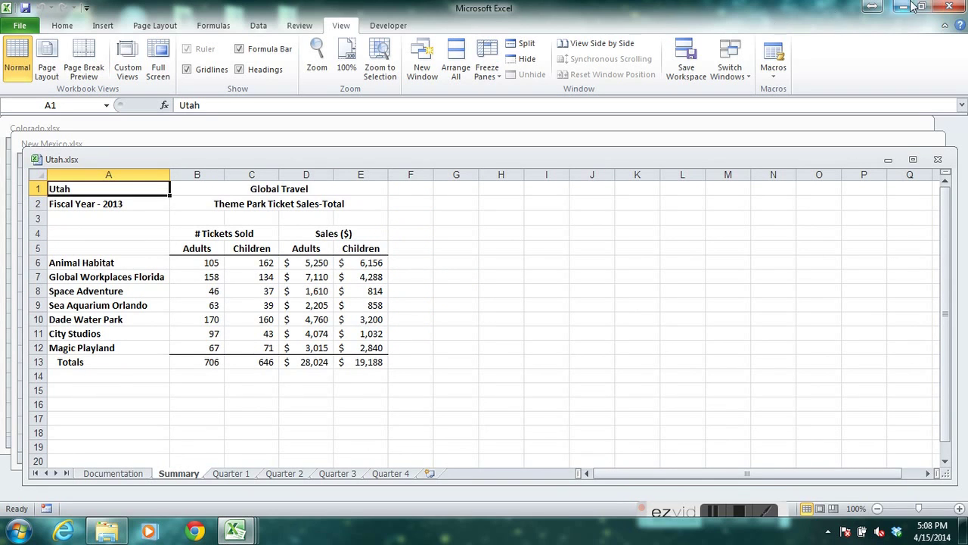
left_click(945, 7)
left_click(946, 7)
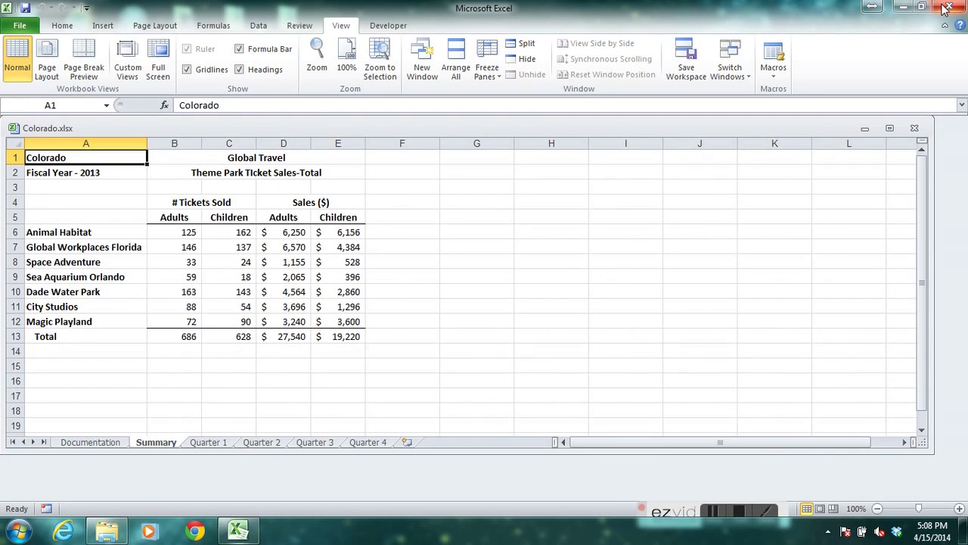
left_click(945, 8)
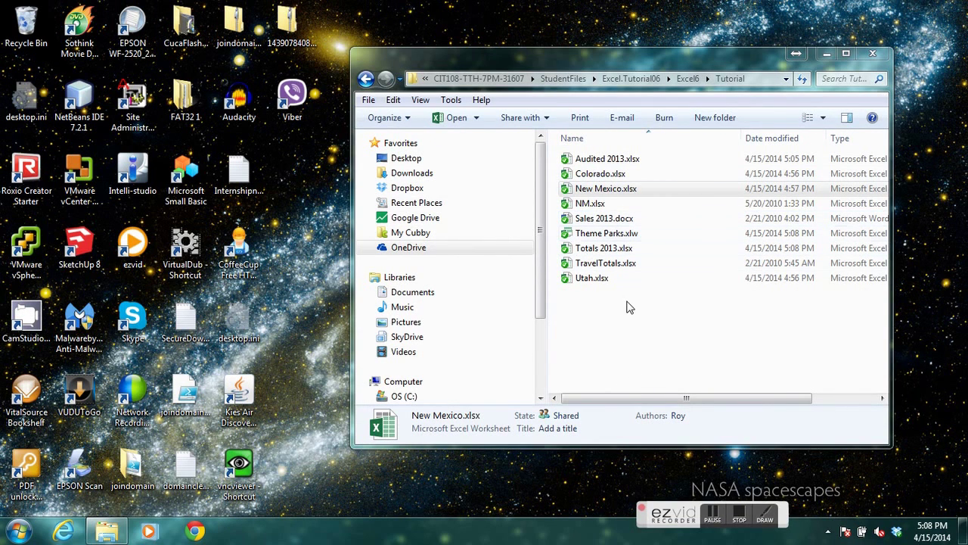
left_click(625, 235)
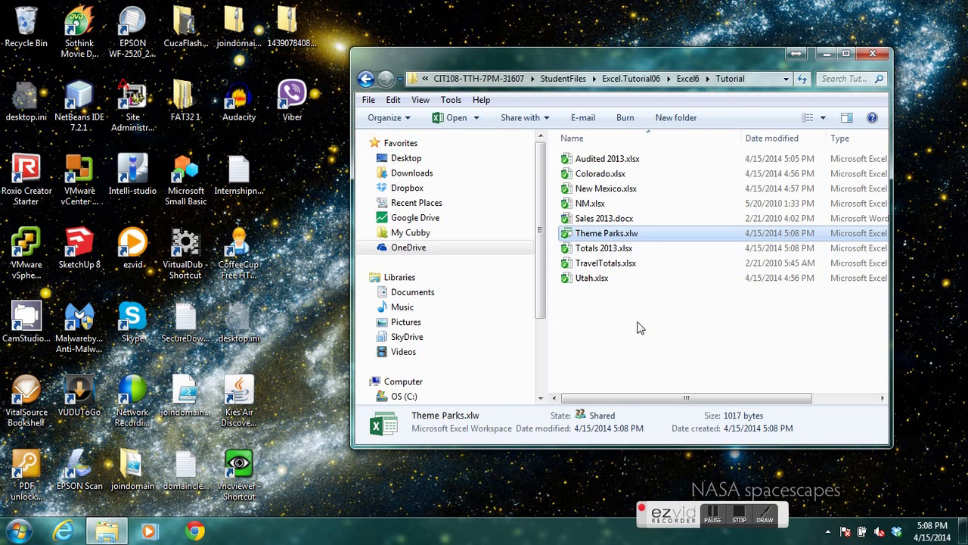
left_click(603, 237)
double_click(603, 236)
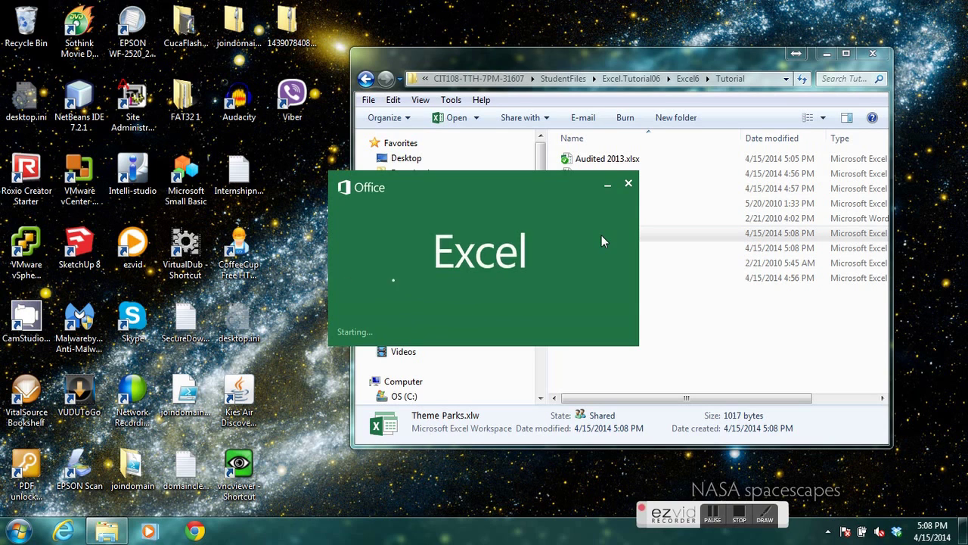
left_click(629, 183)
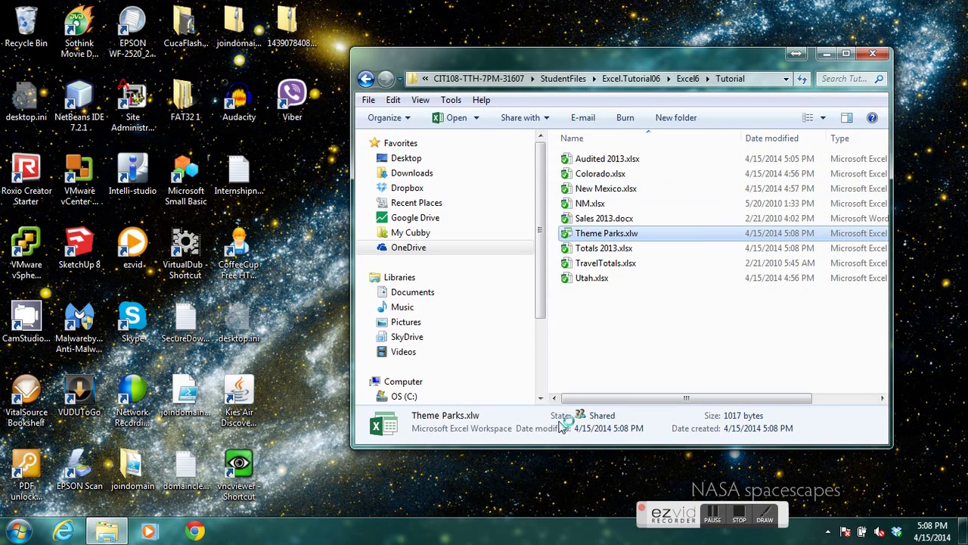
- Start Microsoft Excel 2010 and close the blank workbook Book1
left_click(18, 532)
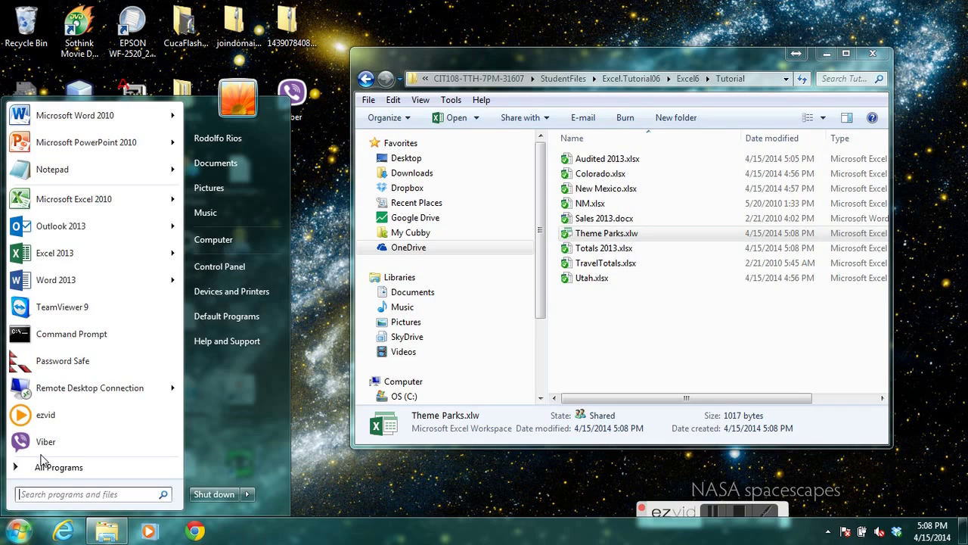
left_click(56, 200)
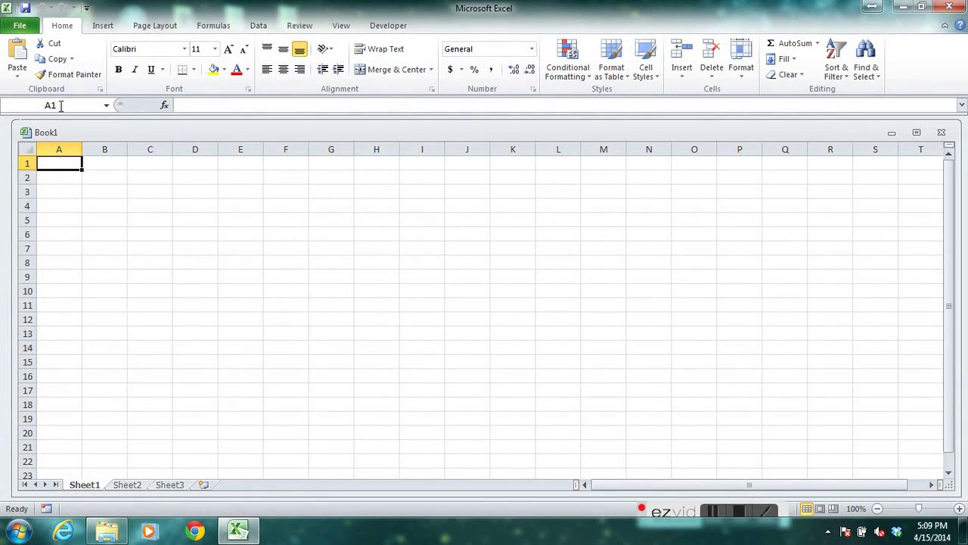
left_click(942, 134)
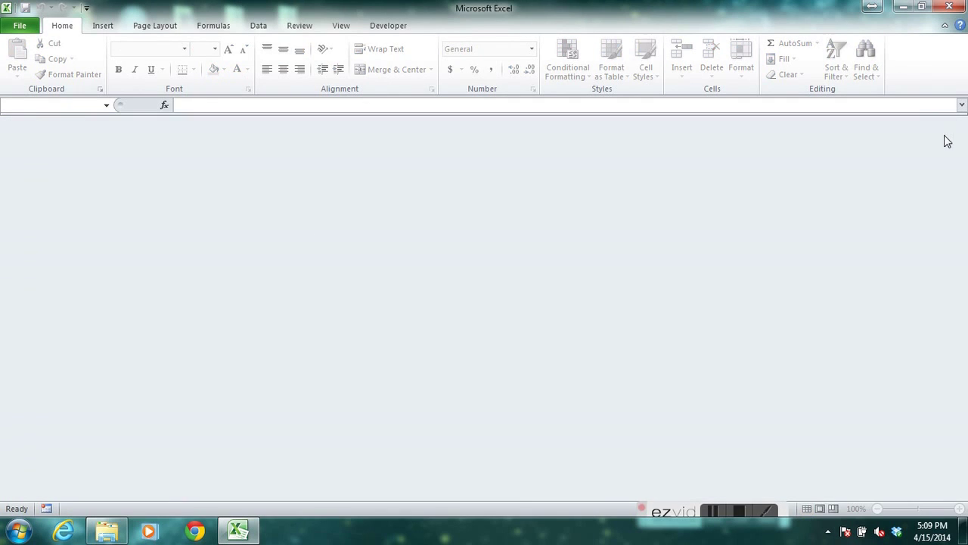
- Open the workspace Theme Parks.xlw from OneDrive's 2014Spring course folder, under StudentFiles, Excel.Tutorial06, Excel6, Tutorial
left_click(23, 32)
left_click(40, 89)
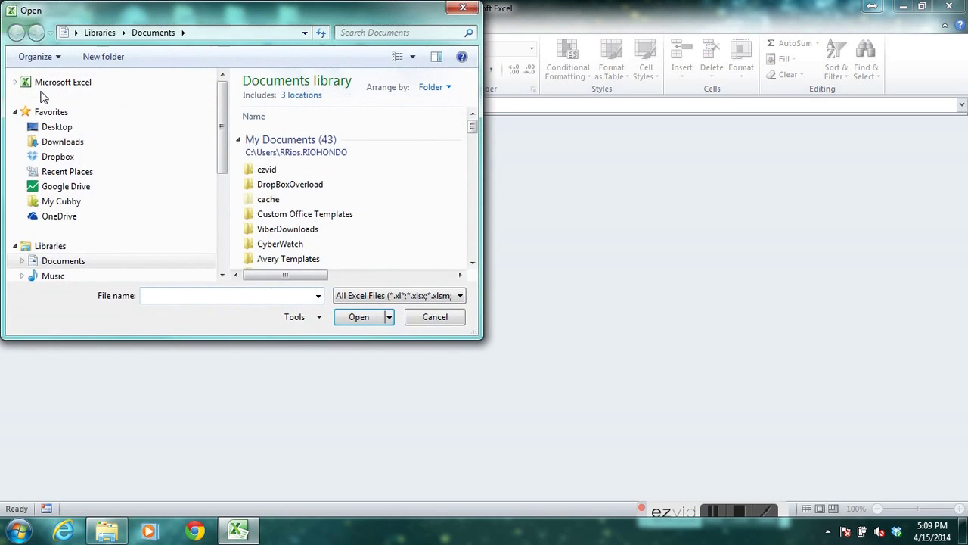
left_click(64, 217)
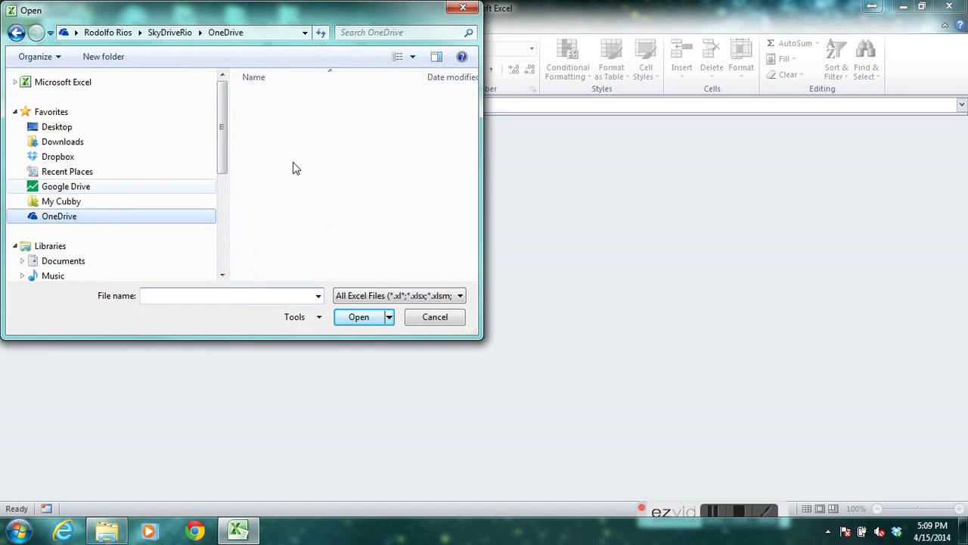
double_click(286, 114)
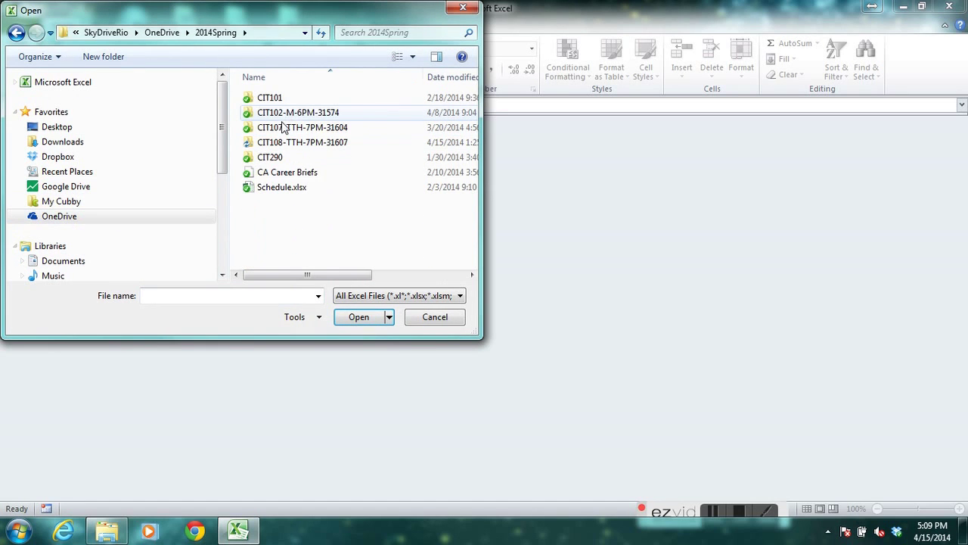
double_click(282, 127)
double_click(277, 99)
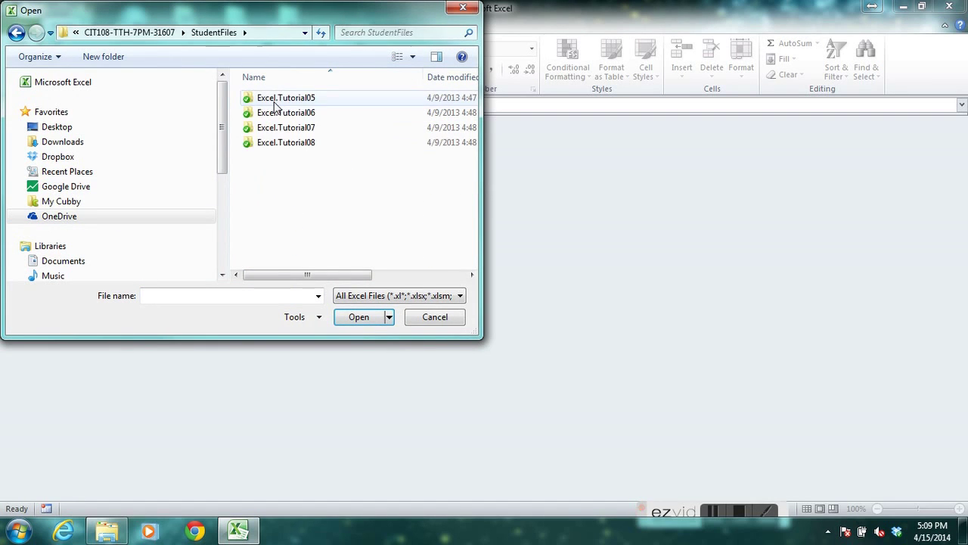
double_click(287, 115)
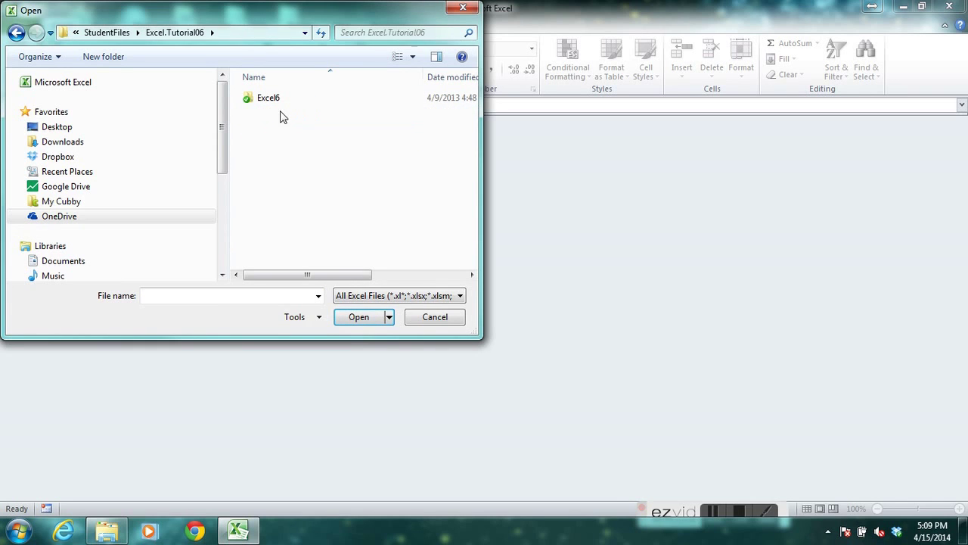
double_click(267, 102)
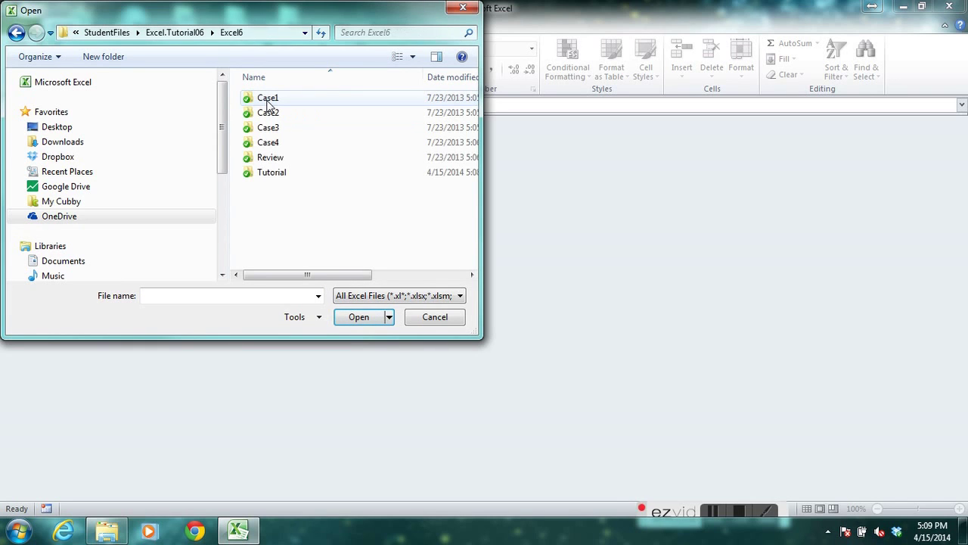
double_click(274, 173)
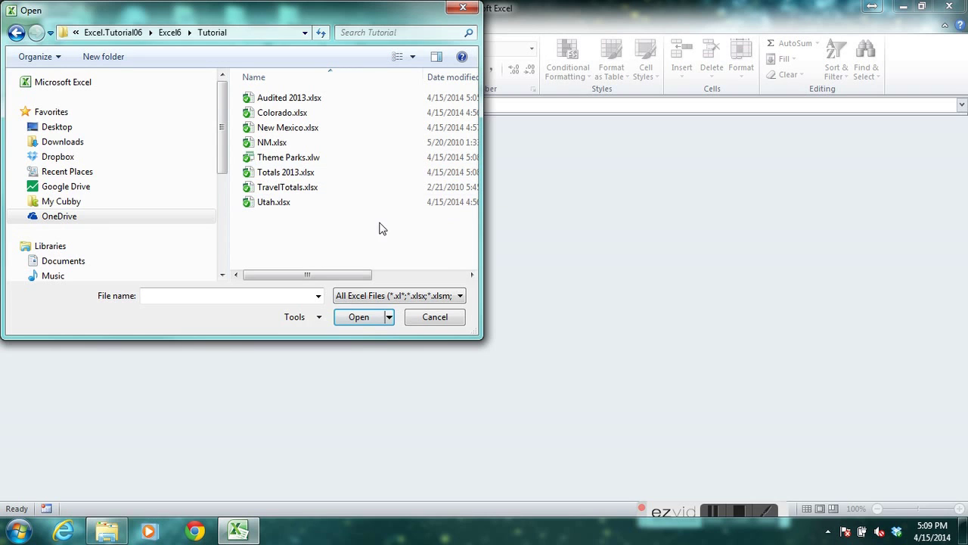
left_click(299, 158)
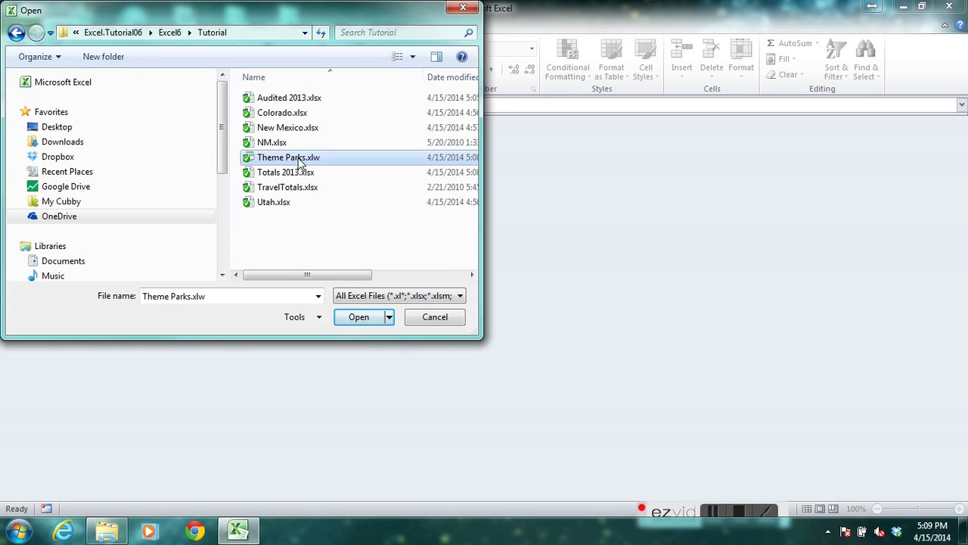
left_click(366, 319)
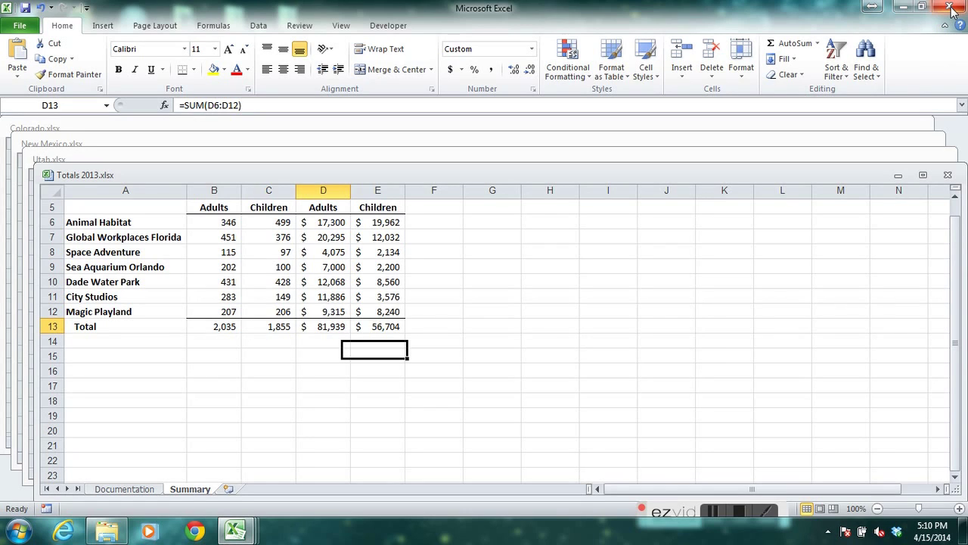
- Close Totals 2013.xlsx without saving its changes, and close the Utah, New Mexico and Colorado workbooks
left_click(948, 175)
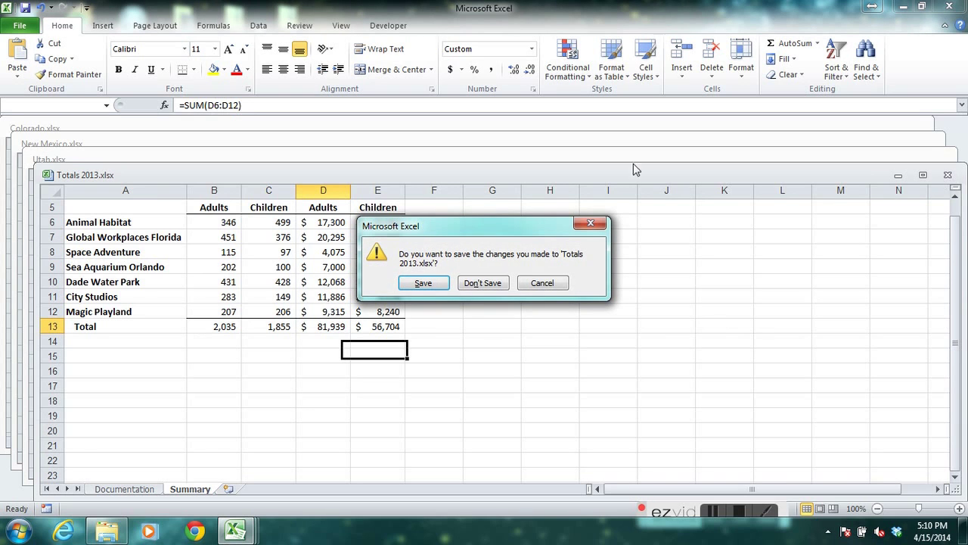
left_click(483, 283)
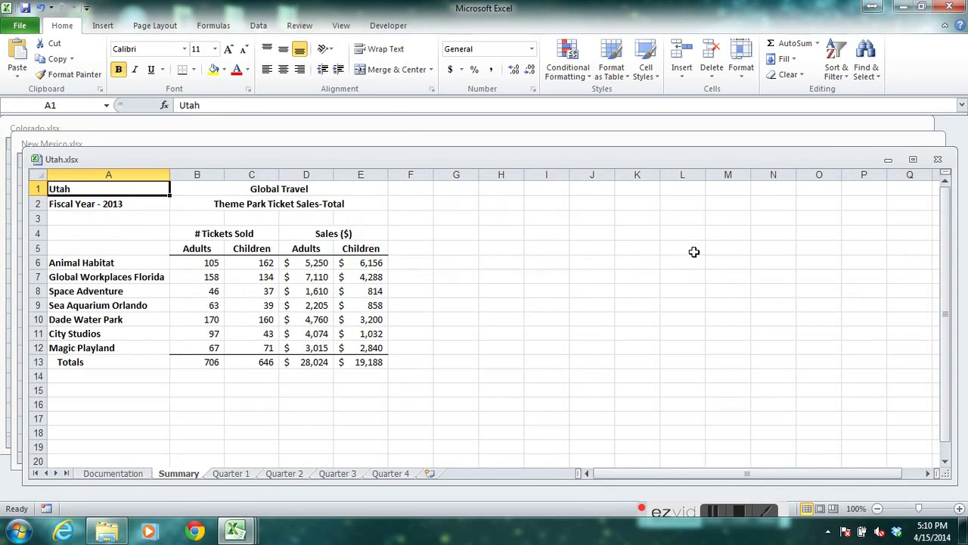
left_click(935, 158)
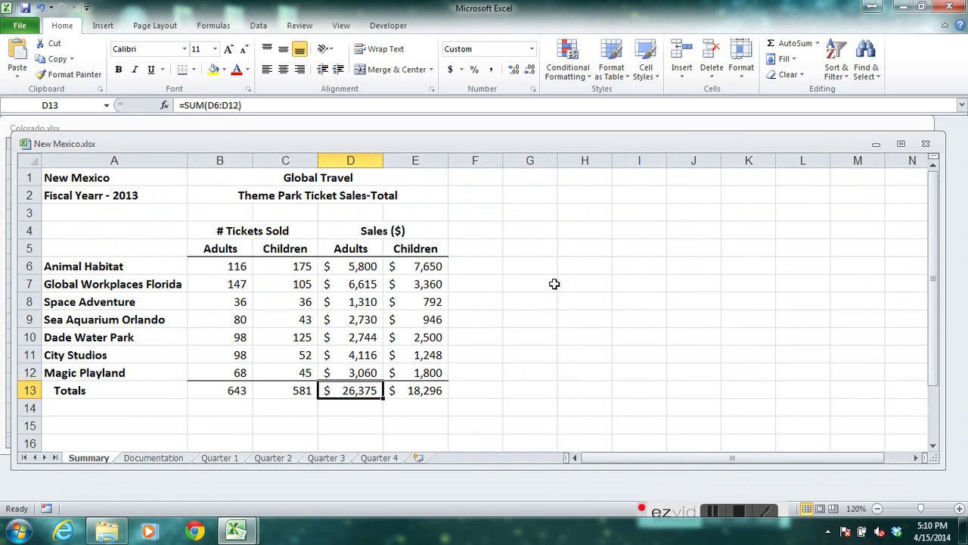
left_click(925, 144)
left_click(914, 130)
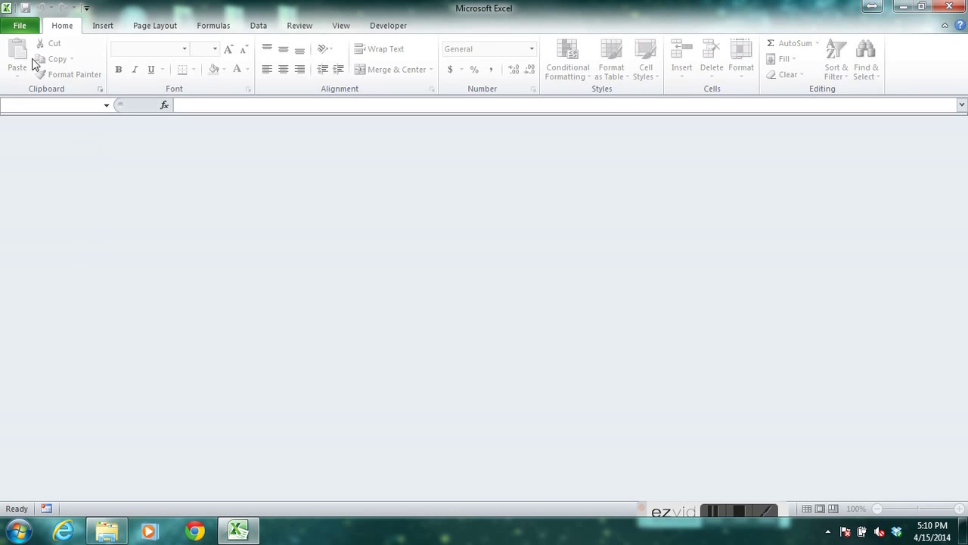
- Reopen the workspace Theme Parks.xlw from the recently used workbooks
left_click(23, 28)
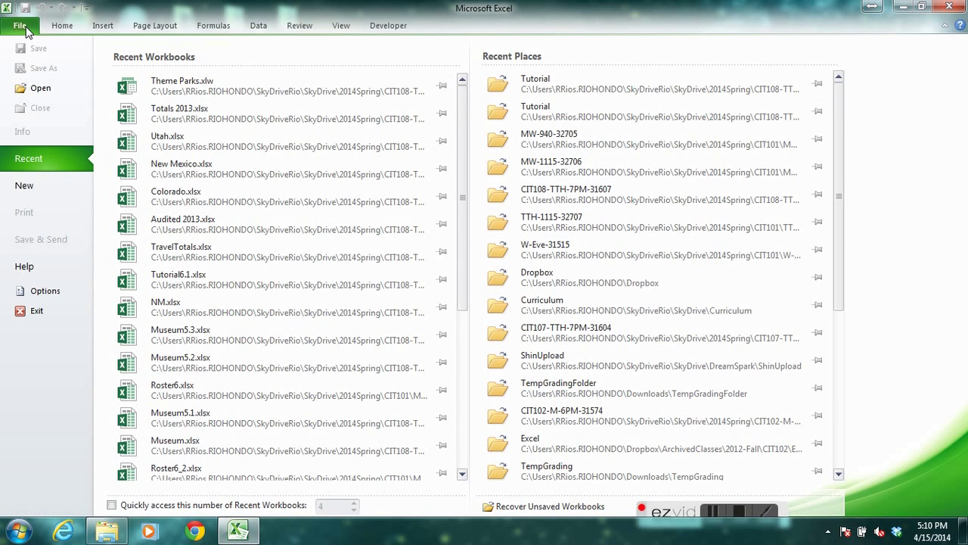
left_click(244, 96)
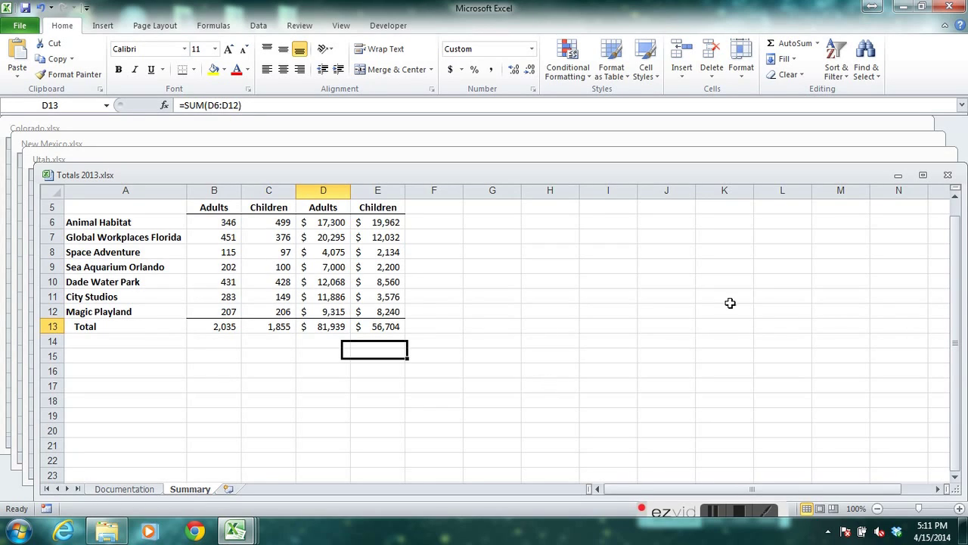
- Close all the workspace's workbooks, discarding the changes to Totals 2013.xlsx, and exit Excel
left_click(947, 175)
left_click(499, 289)
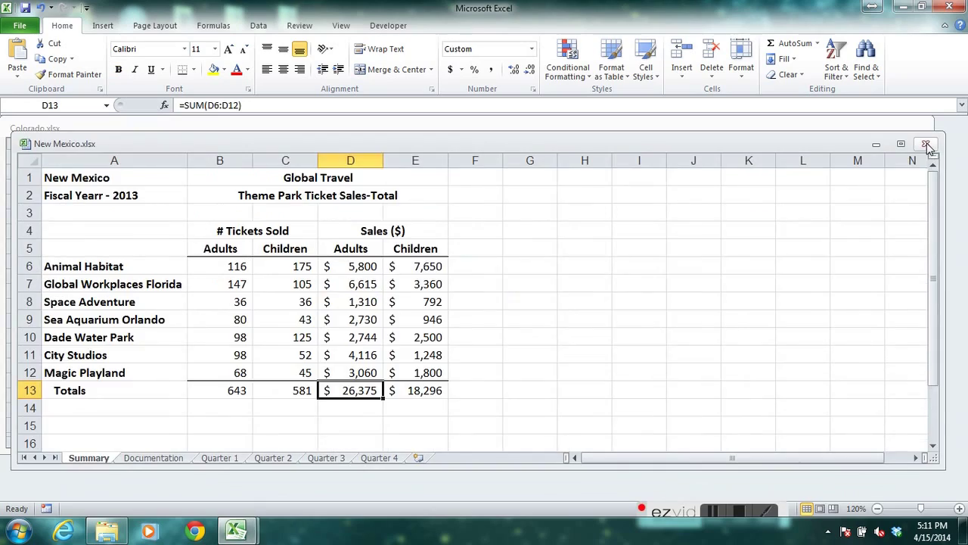
left_click(925, 143)
left_click(916, 125)
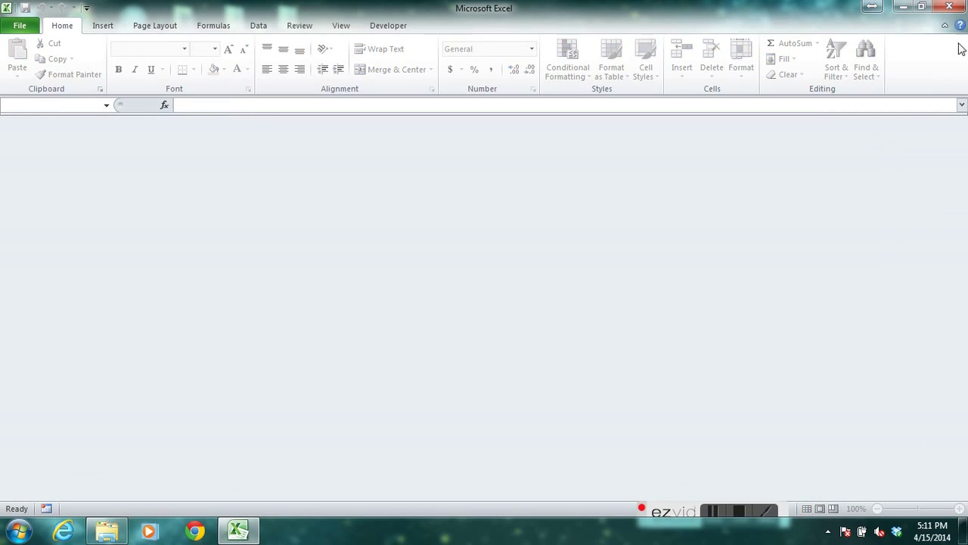
left_click(952, 9)
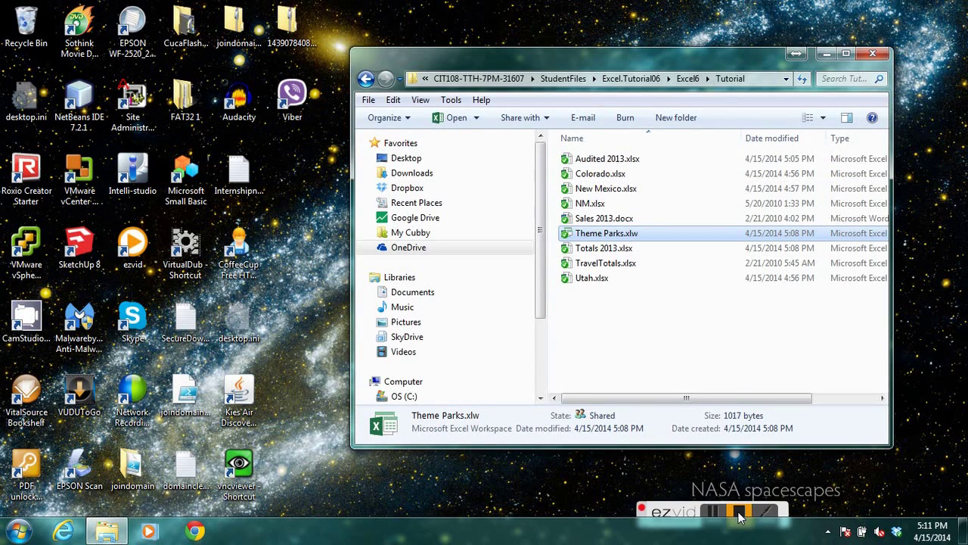